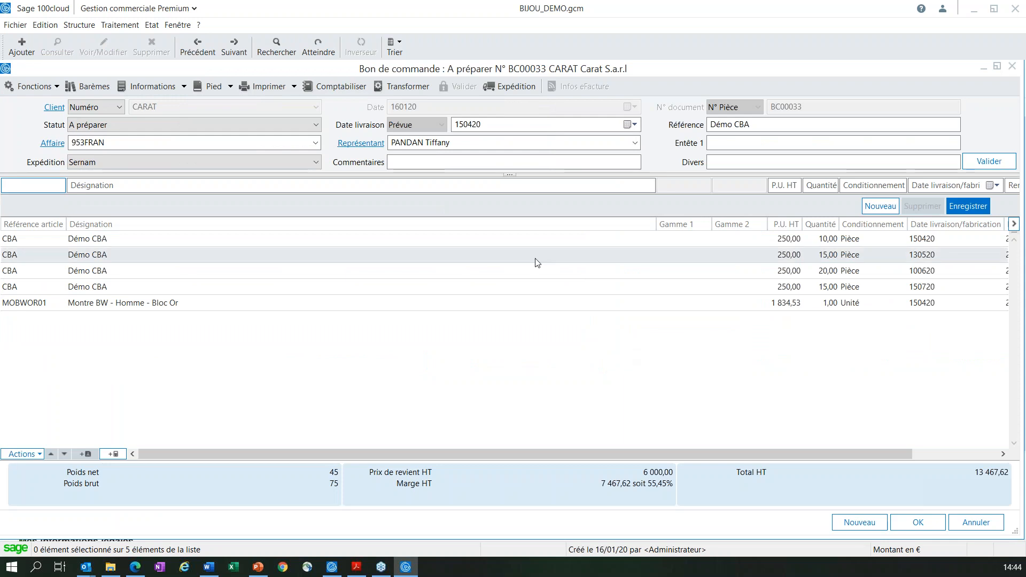
Fit the line columns of order BC00033 to the window width and review the delivery dates of the CBA lines.
{"action": "right_click", "coordinate": [764, 277]}
{"action": "left_click", "coordinate": [811, 415]}
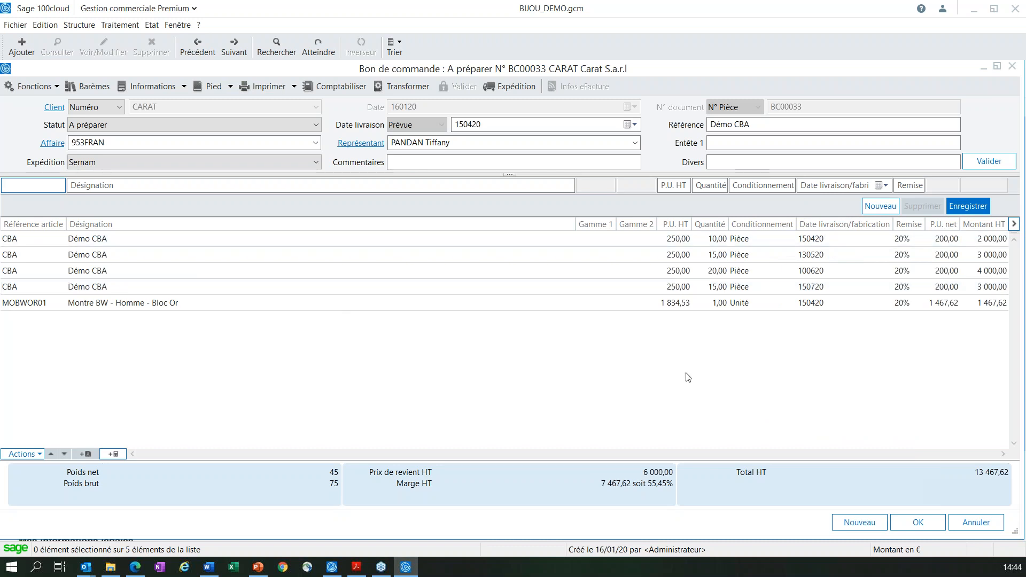
{"action": "left_click", "coordinate": [810, 255]}
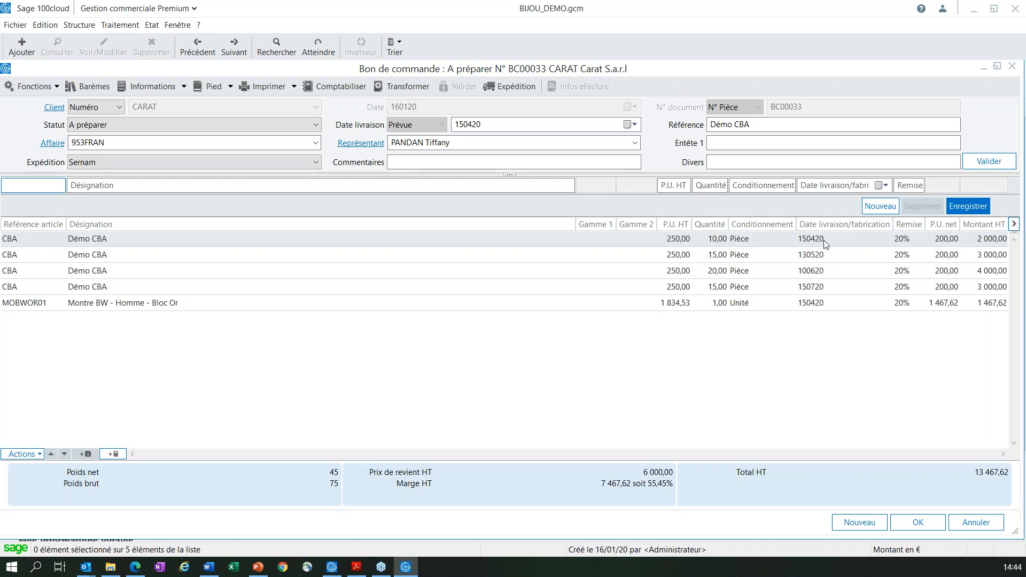
{"action": "left_click", "coordinate": [827, 276]}
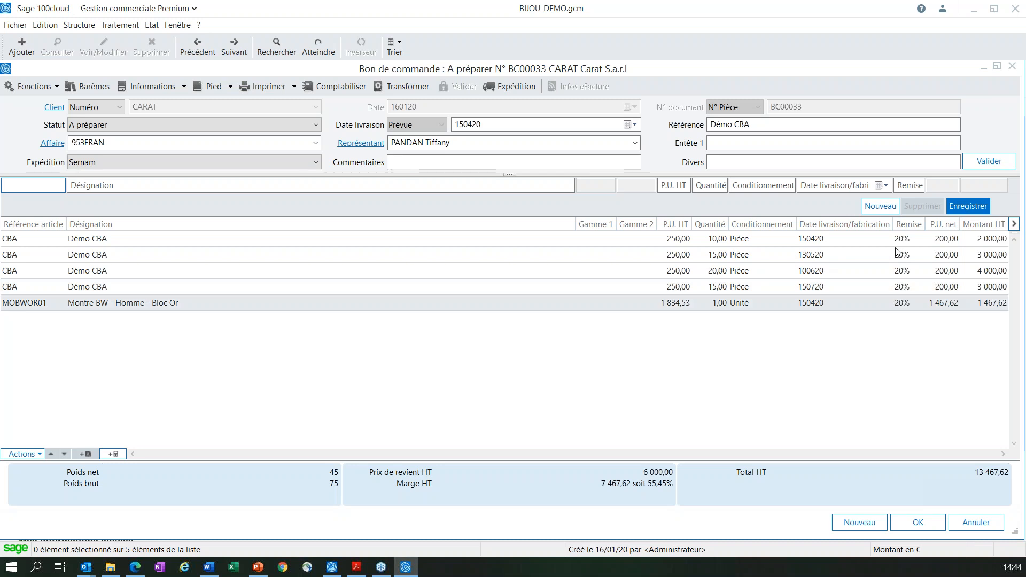
Close order BC00033 and the Gestion commerciale window, and switch to the Sage needs-calculation application (CBN).
{"action": "left_click", "coordinate": [1012, 66]}
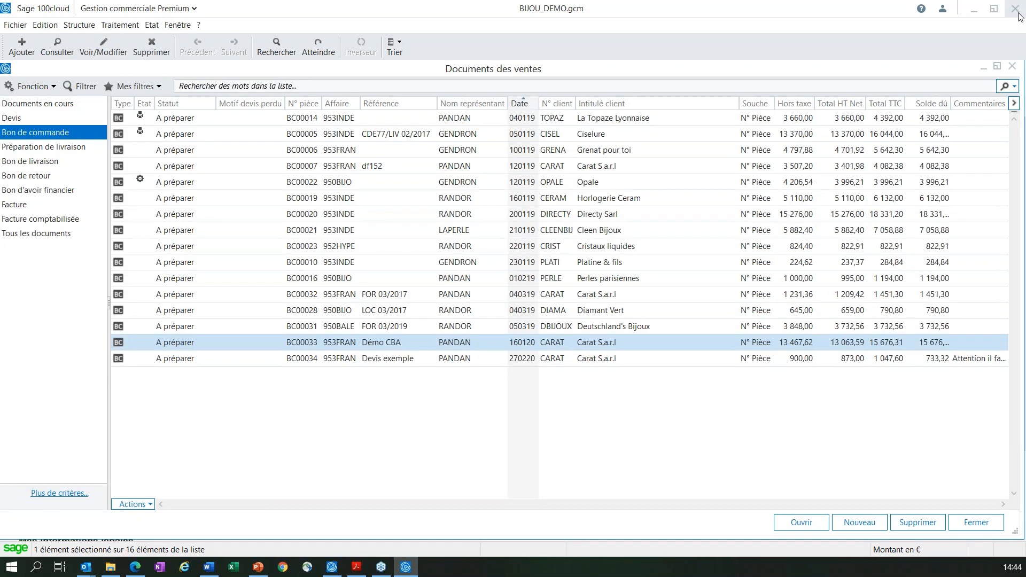
{"action": "left_click", "coordinate": [1016, 9]}
{"action": "left_click", "coordinate": [332, 567]}
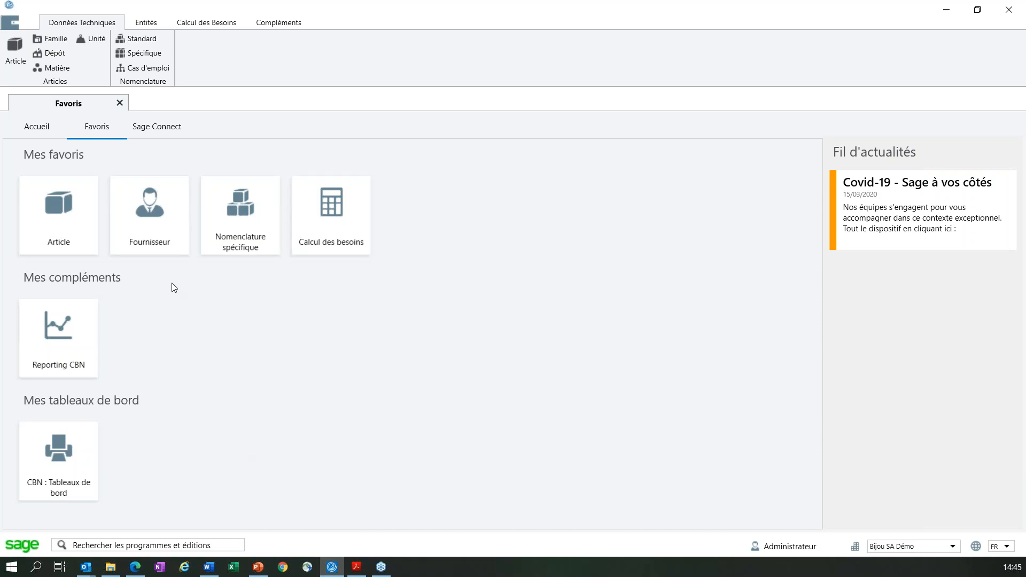
{"action": "left_click", "coordinate": [148, 23]}
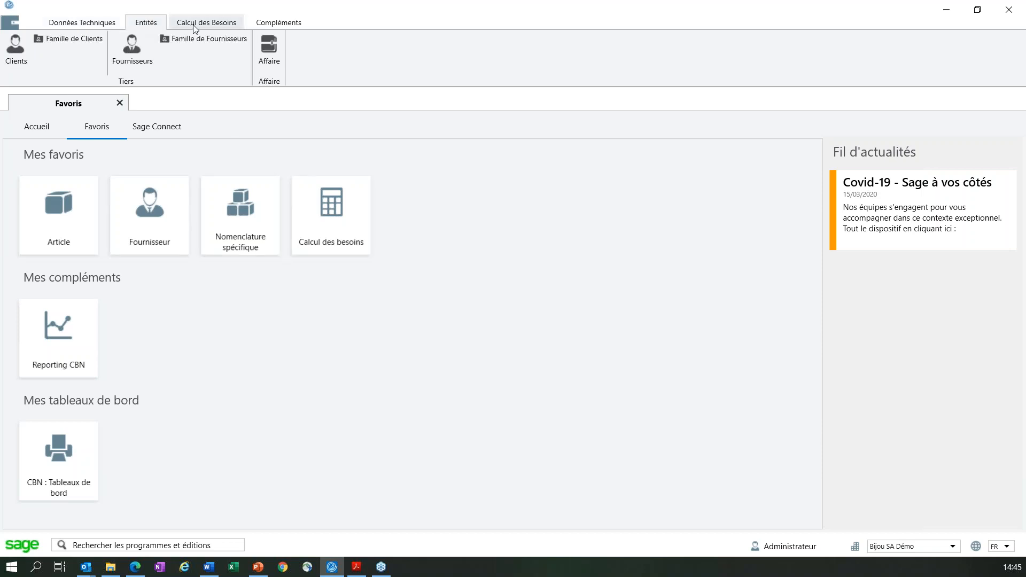
{"action": "scroll", "coordinate": [195, 28], "scroll_direction": "down", "scroll_amount": 2}
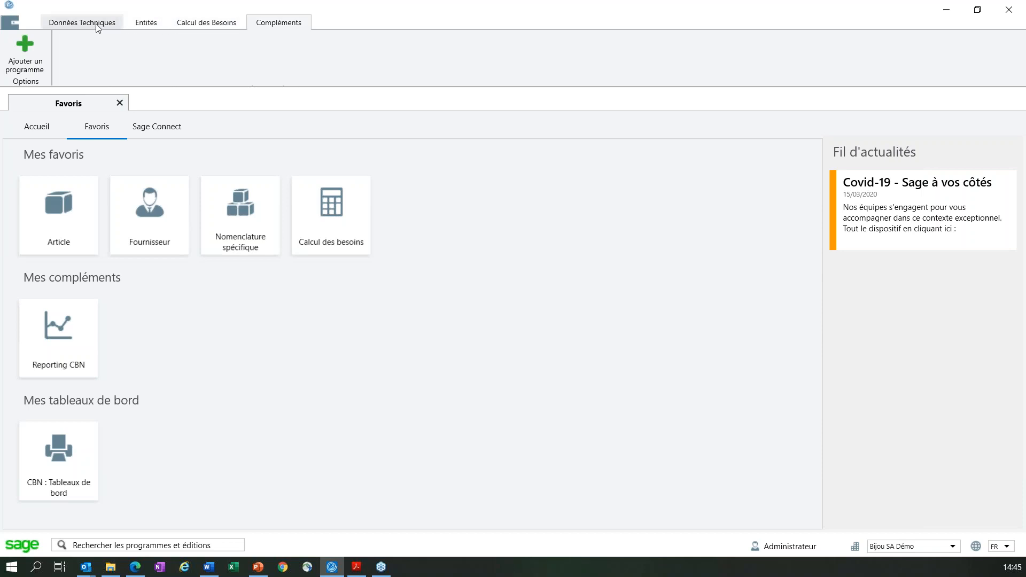
{"action": "left_click", "coordinate": [95, 23]}
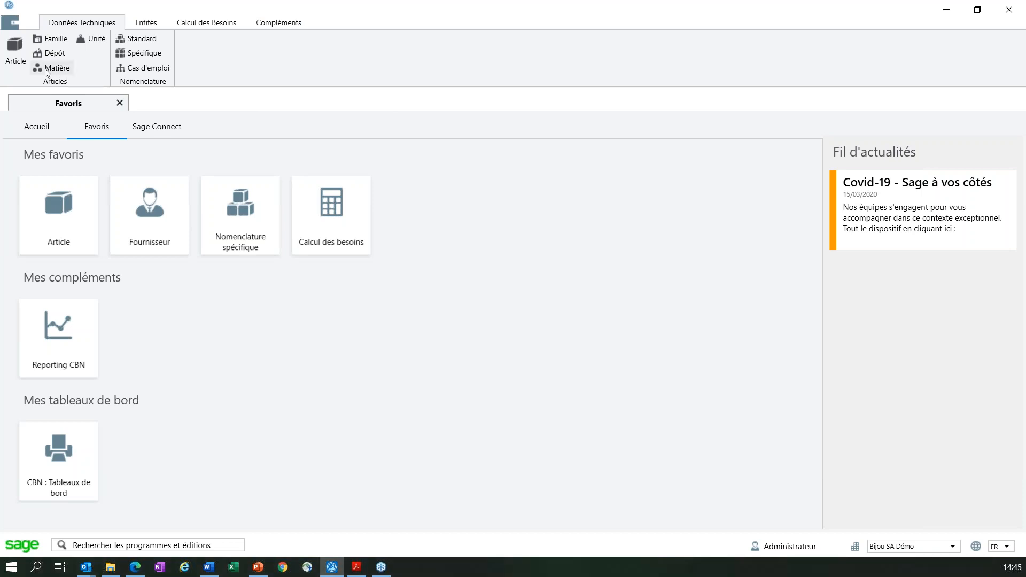
Open the record of article CBA from the article list and view its supplier references.
{"action": "left_click", "coordinate": [18, 56]}
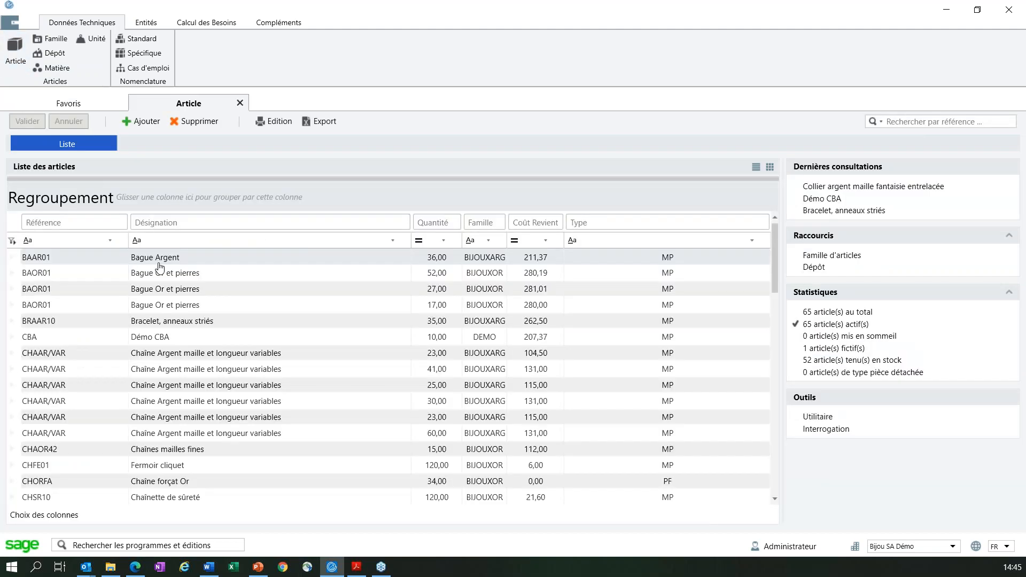
{"action": "left_click", "coordinate": [83, 343]}
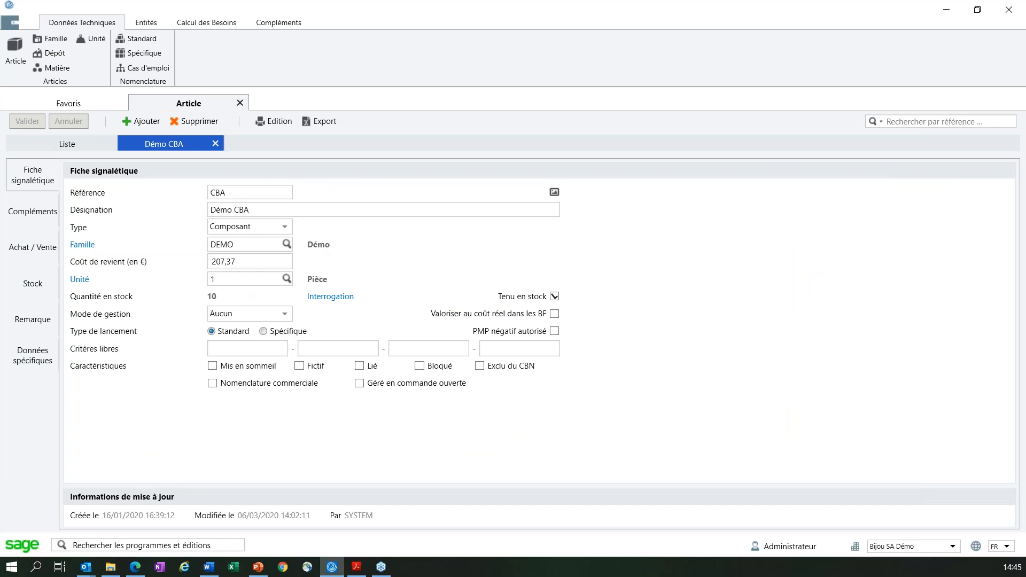
{"action": "left_click", "coordinate": [51, 252]}
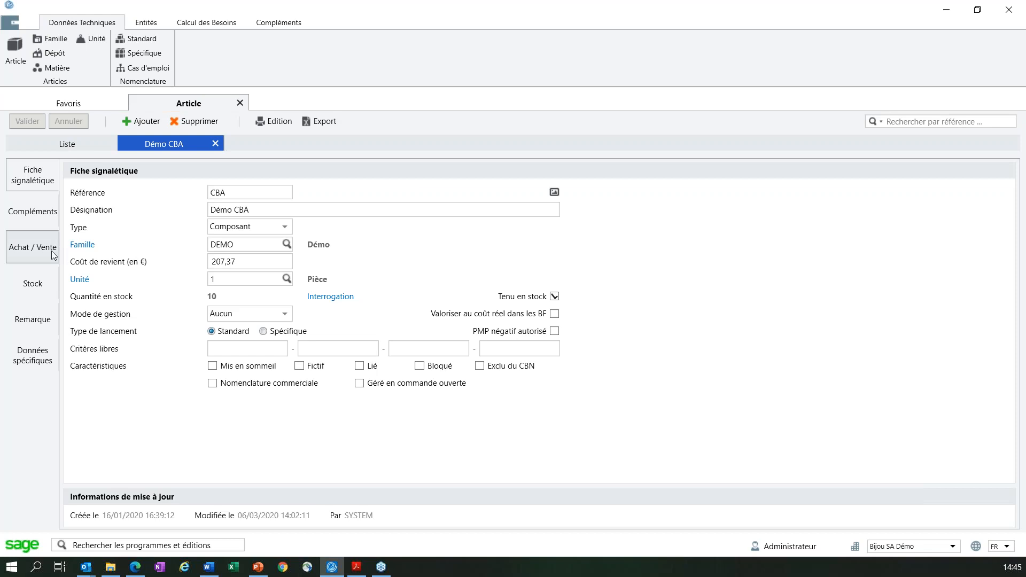
{"action": "key", "text": "ctrl"}
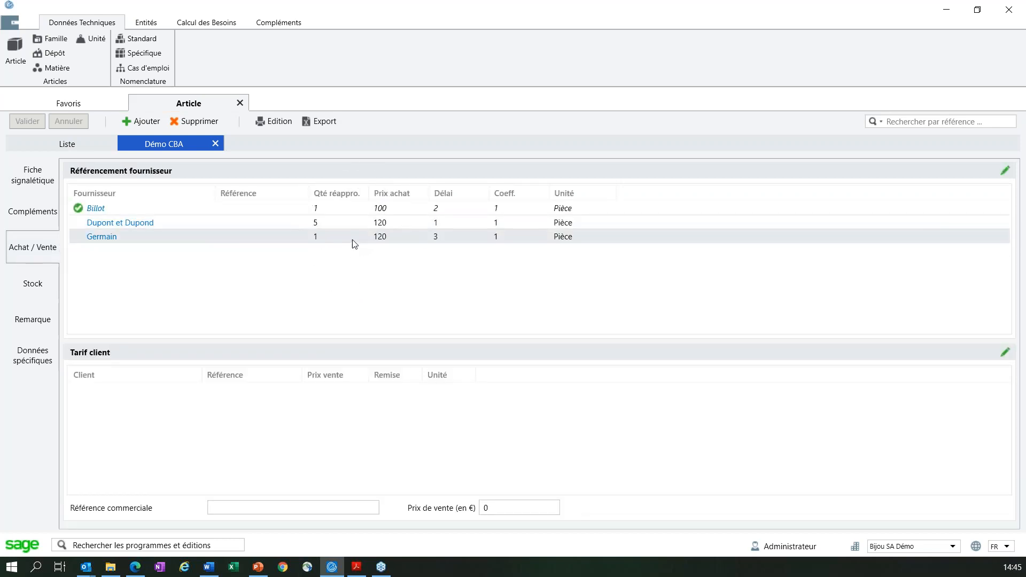
Examine the stock by depot of article CBA, including minimum and maximum levels, and close the article window.
{"action": "left_click", "coordinate": [32, 283]}
{"action": "key", "text": "ctrl"}
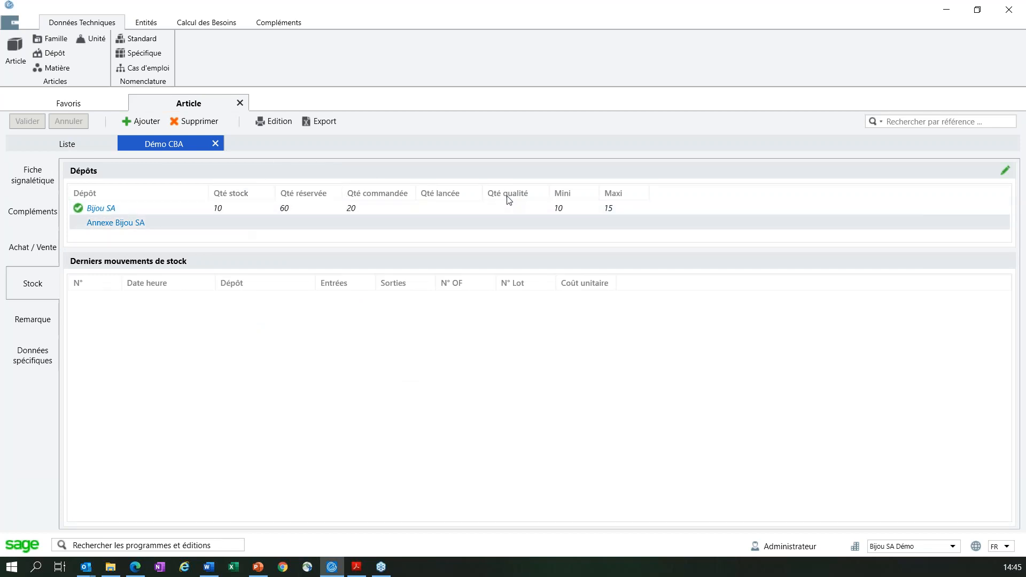
{"action": "left_click", "coordinate": [240, 104]}
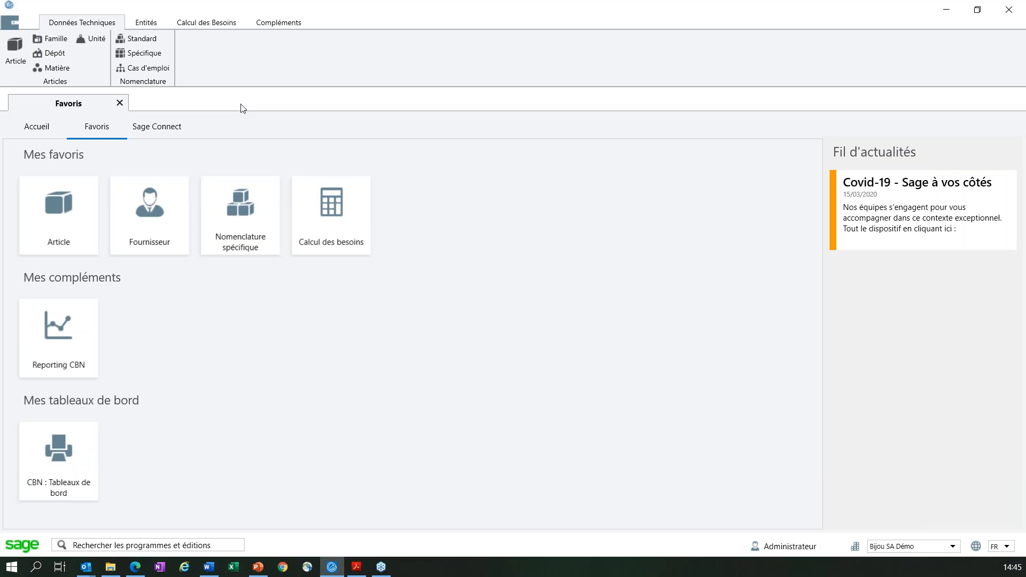
Open the record of supplier Billot from the supplier list and look over its identification sheet.
{"action": "left_click", "coordinate": [145, 22]}
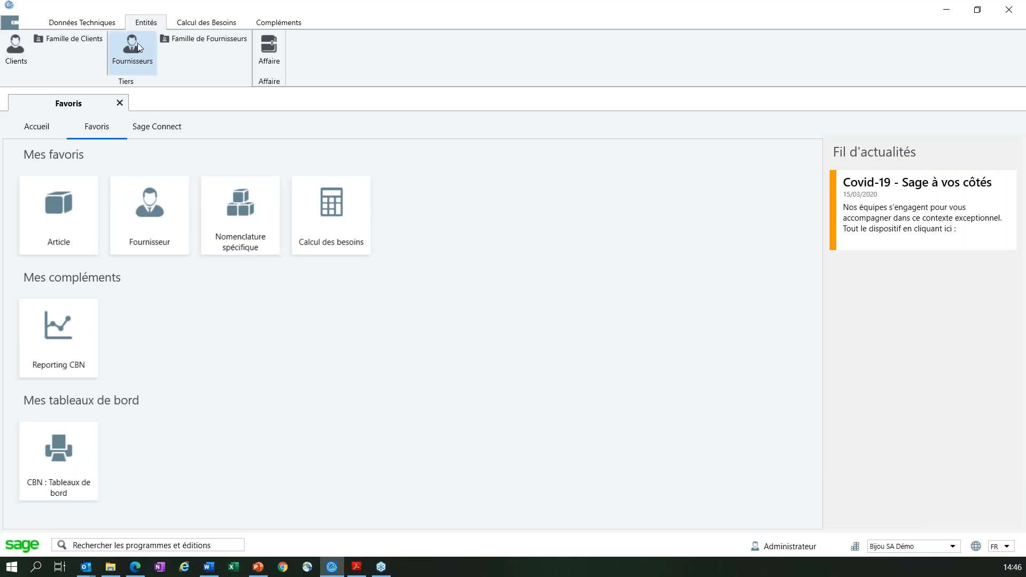
{"action": "left_click", "coordinate": [137, 42]}
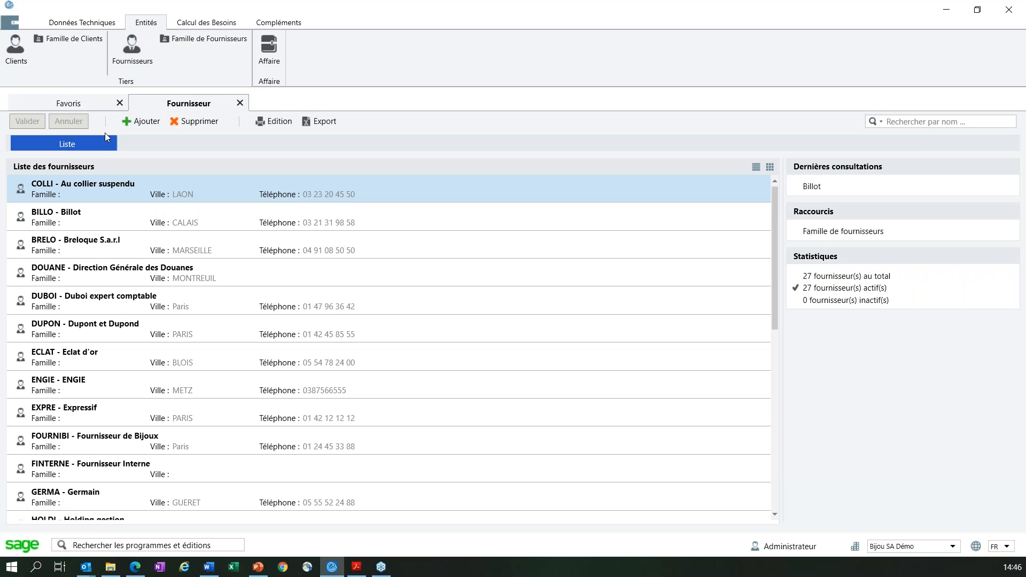
{"action": "left_click", "coordinate": [80, 223]}
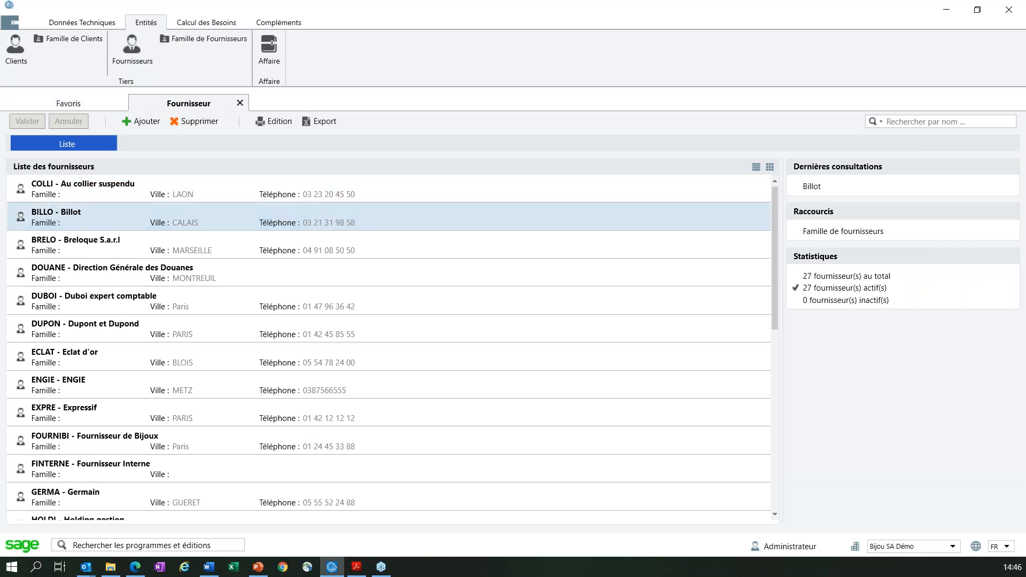
{"action": "key", "text": "ctrl"}
{"action": "key", "text": "ctrl"}
{"action": "key", "text": "ctrl"}
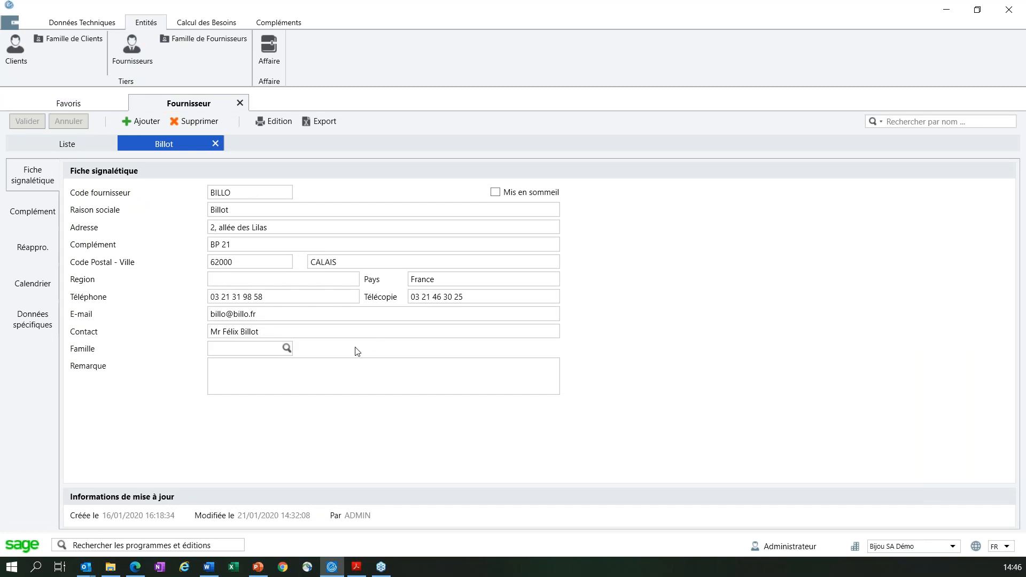
{"action": "key", "text": "ctrl"}
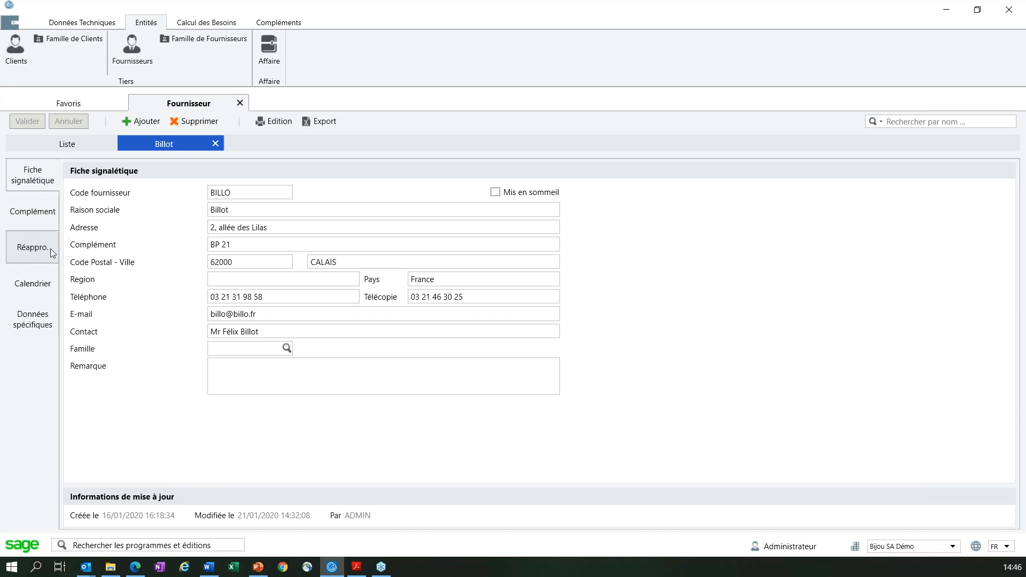
{"action": "key", "text": "ctrl"}
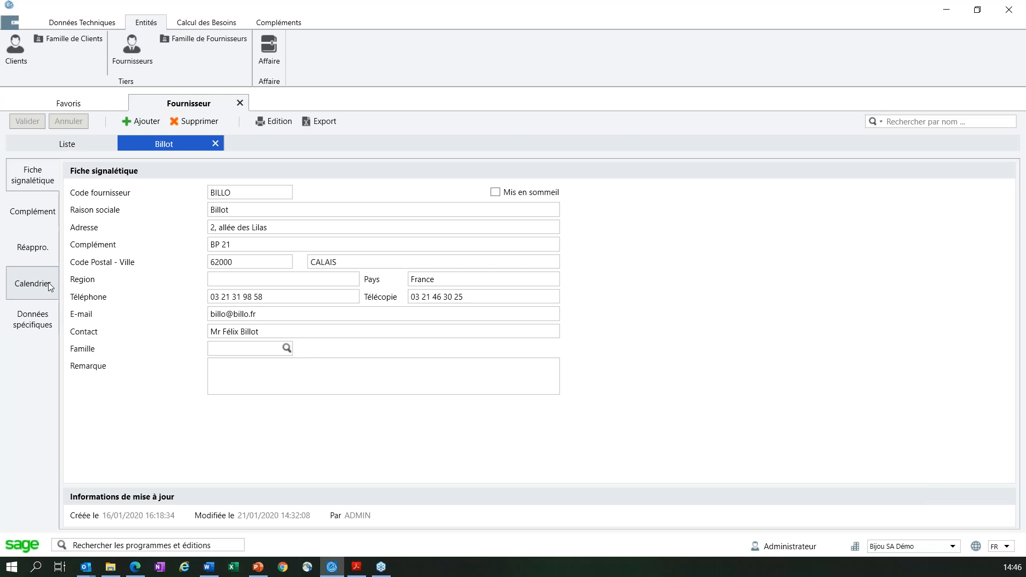
Show Billot's replenishment settings and examine the purchase minimums, in particular the minimum purchase amount.
{"action": "left_click", "coordinate": [45, 254]}
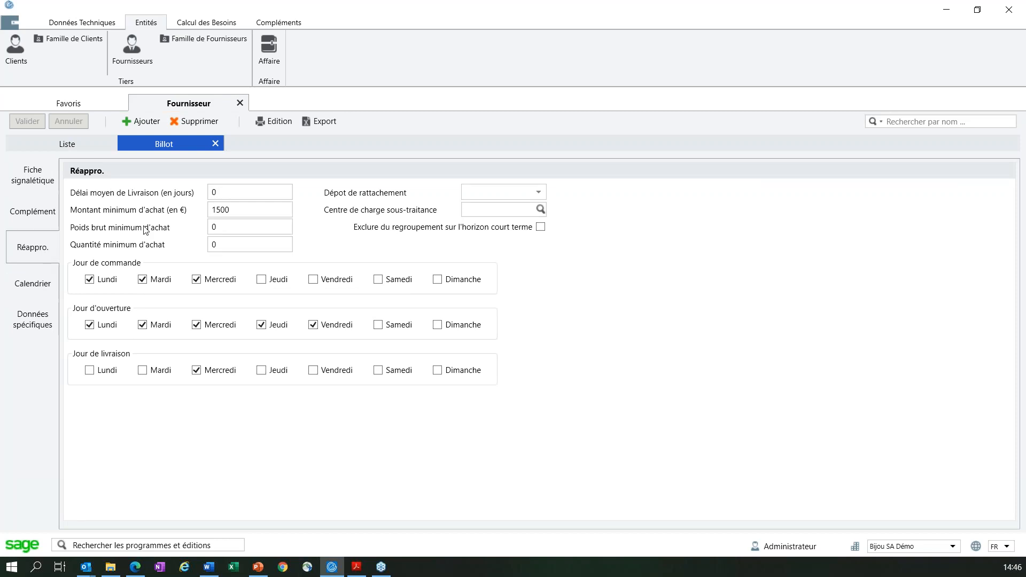
{"action": "key", "text": "ctrl"}
{"action": "key", "text": "ctrl"}
{"action": "key", "text": "ctrl"}
{"action": "key", "text": "ctrl"}
{"action": "key", "text": "ctrl"}
{"action": "key", "text": "ctrl"}
{"action": "key", "text": "ctrl"}
{"action": "key", "text": "ctrl"}
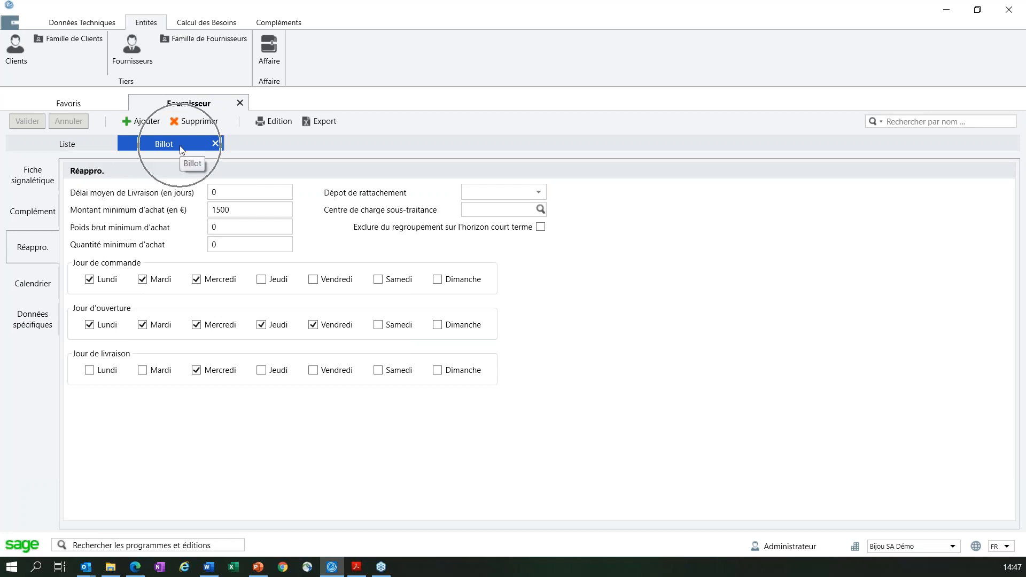
{"action": "left_click", "coordinate": [242, 210]}
{"action": "left_click_drag", "start_coordinate": [242, 210], "coordinate": [195, 220]}
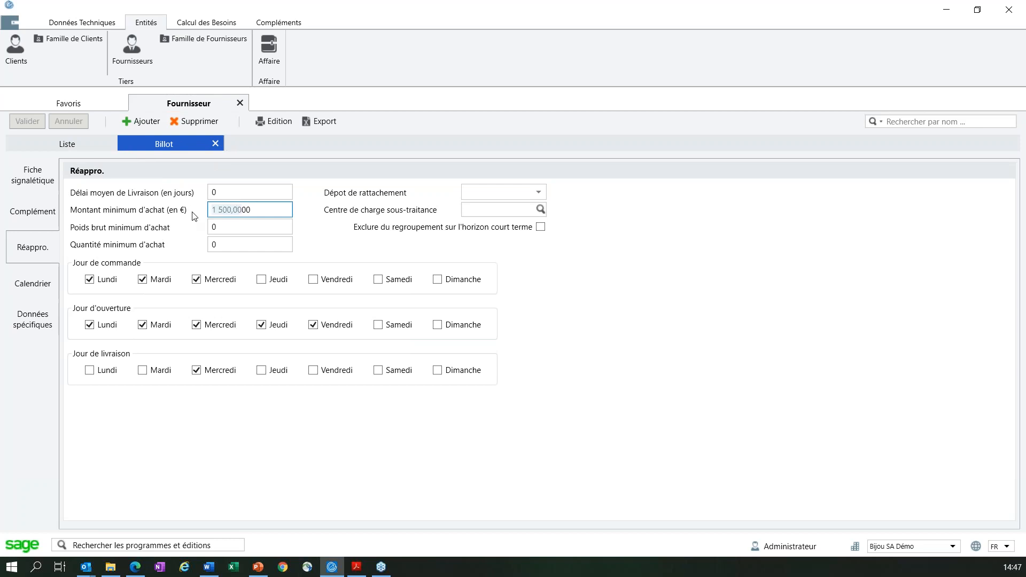
{"action": "left_click", "coordinate": [250, 209]}
Review Billot's order days, opening days and delivery days in the replenishment settings.
{"action": "left_click", "coordinate": [130, 265]}
{"action": "left_click", "coordinate": [130, 265]}
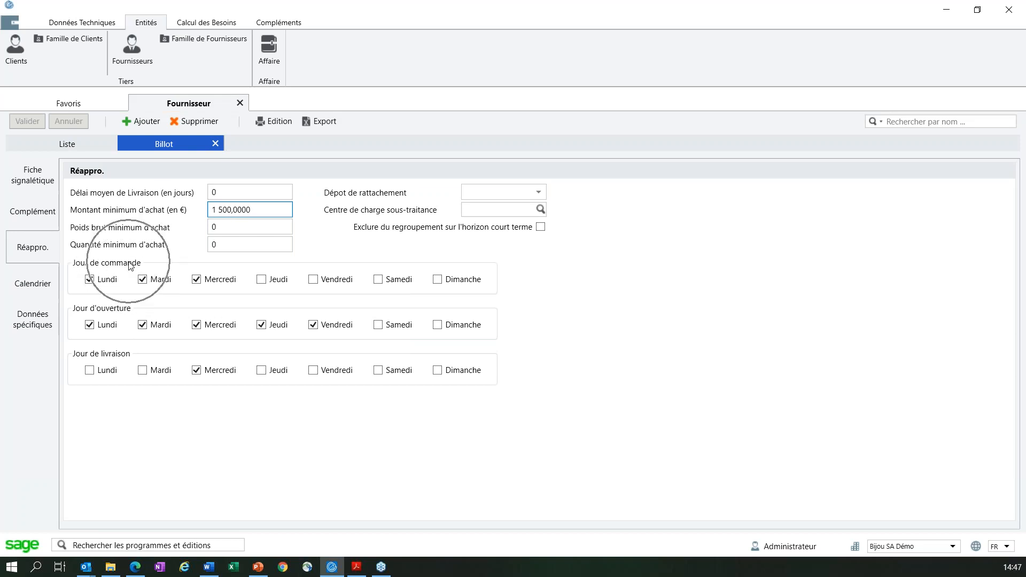
{"action": "left_click", "coordinate": [130, 309]}
{"action": "left_click", "coordinate": [125, 357]}
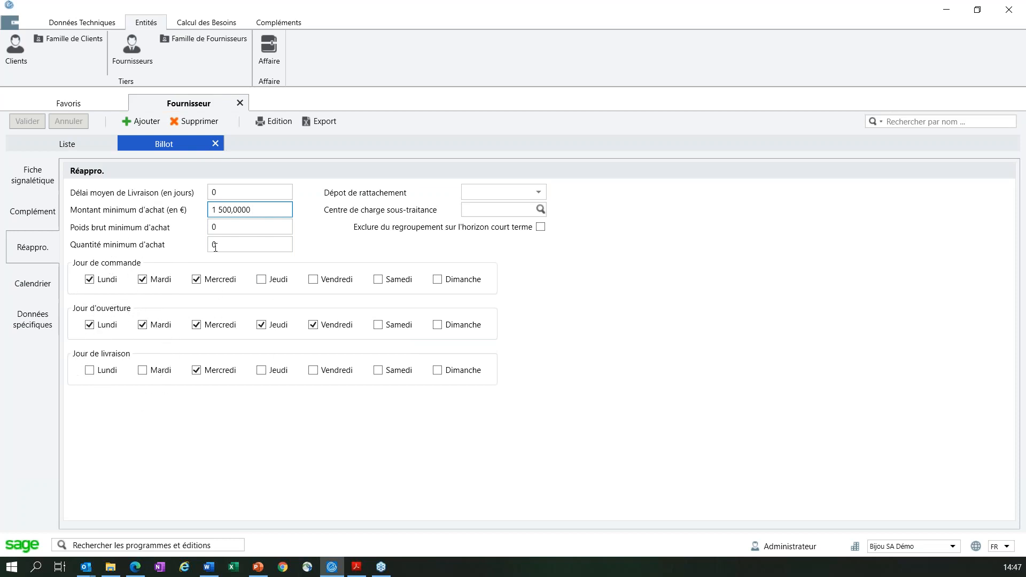
{"action": "left_click", "coordinate": [186, 282]}
{"action": "key", "text": "ctrl"}
{"action": "key", "text": "ctrl"}
{"action": "key", "text": "ctrl"}
{"action": "key", "text": "ctrl"}
{"action": "key", "text": "ctrl"}
{"action": "key", "text": "ctrl"}
{"action": "key", "text": "ctrl"}
{"action": "key", "text": "ctrl"}
{"action": "key", "text": "ctrl"}
{"action": "left_click", "coordinate": [144, 366]}
{"action": "left_click", "coordinate": [144, 366]}
{"action": "left_click", "coordinate": [196, 373]}
{"action": "key", "text": "ctrl"}
{"action": "key", "text": "ctrl"}
{"action": "key", "text": "ctrl"}
{"action": "key", "text": "ctrl"}
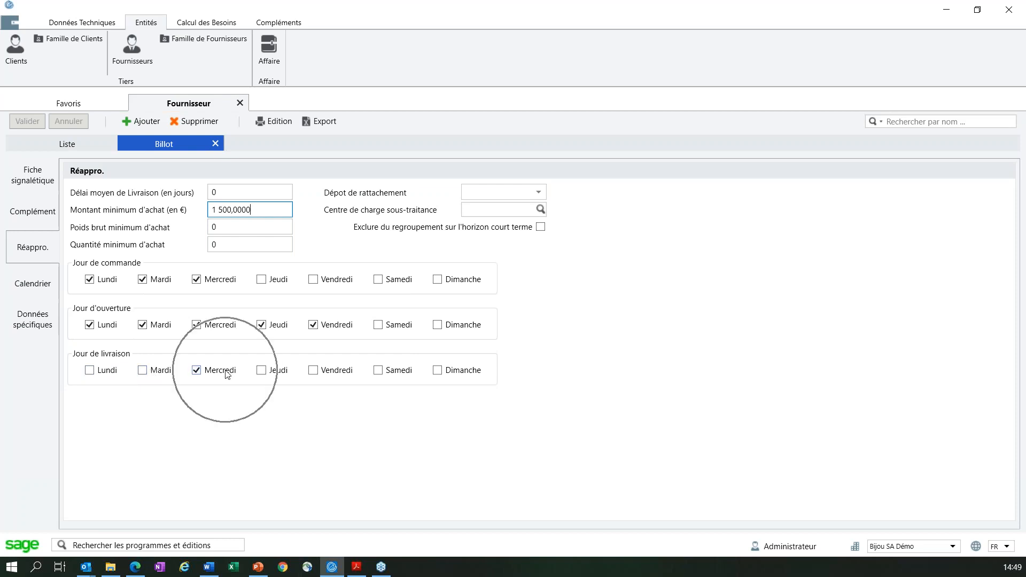
{"action": "key", "text": "ctrl"}
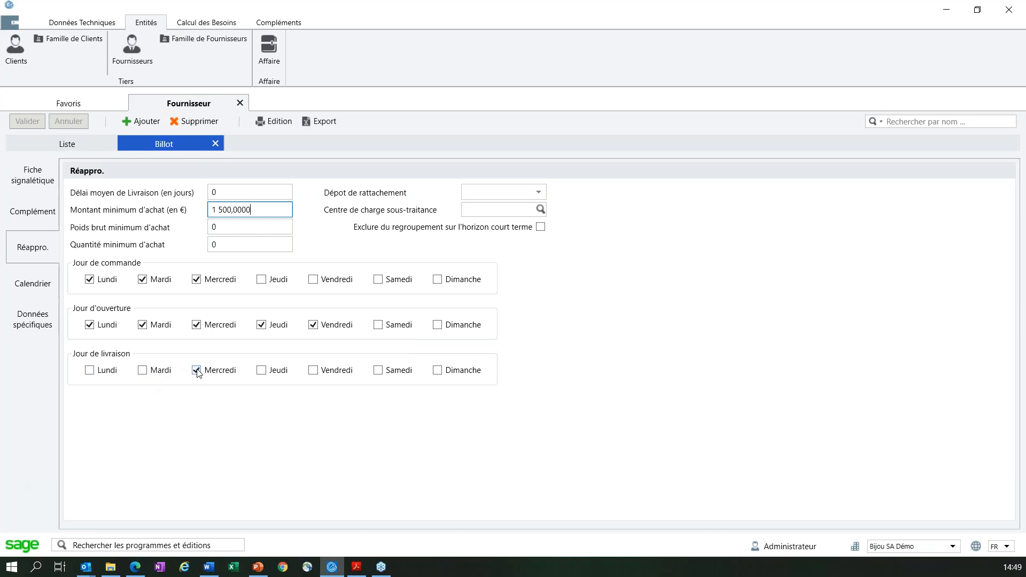
{"action": "left_click", "coordinate": [142, 373]}
{"action": "left_click", "coordinate": [47, 271]}
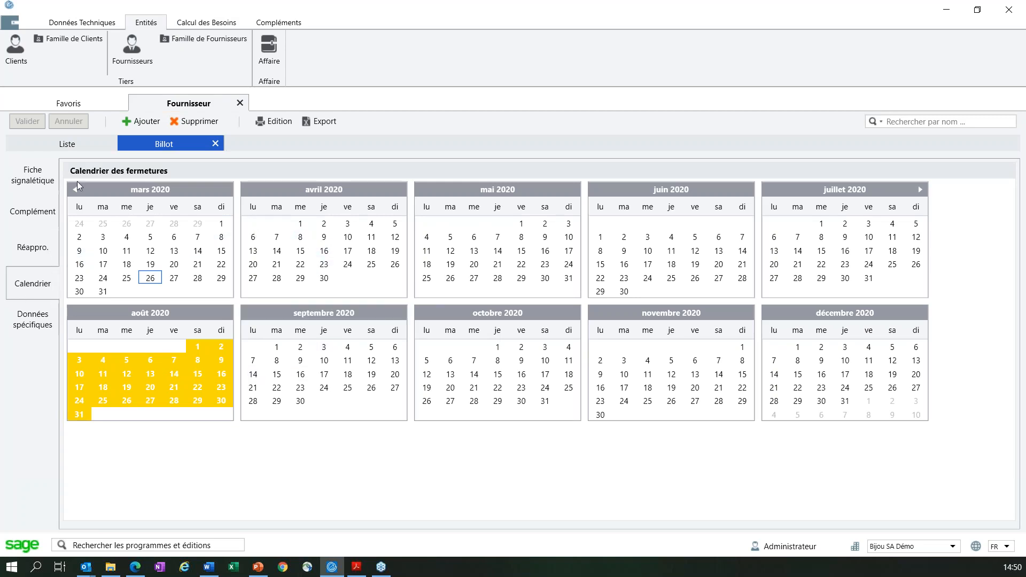
{"action": "left_click", "coordinate": [38, 294]}
{"action": "left_click", "coordinate": [176, 151]}
{"action": "left_click", "coordinate": [199, 348]}
{"action": "left_click", "coordinate": [133, 387]}
{"action": "left_click", "coordinate": [842, 284]}
{"action": "left_click", "coordinate": [240, 103]}
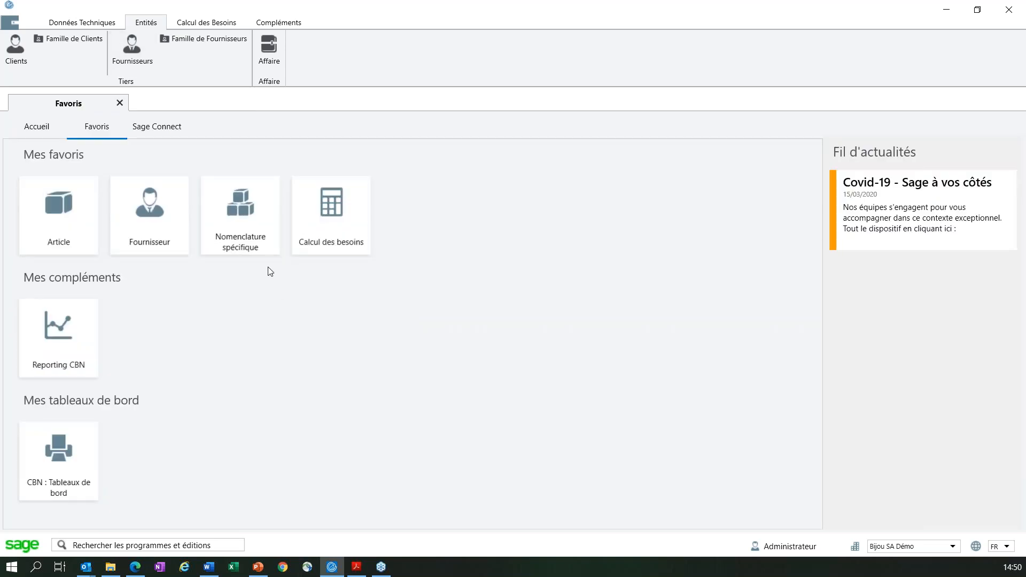
Open the Bijoux Or forecast from the list of forecasts in the needs calculation.
{"action": "left_click", "coordinate": [216, 25]}
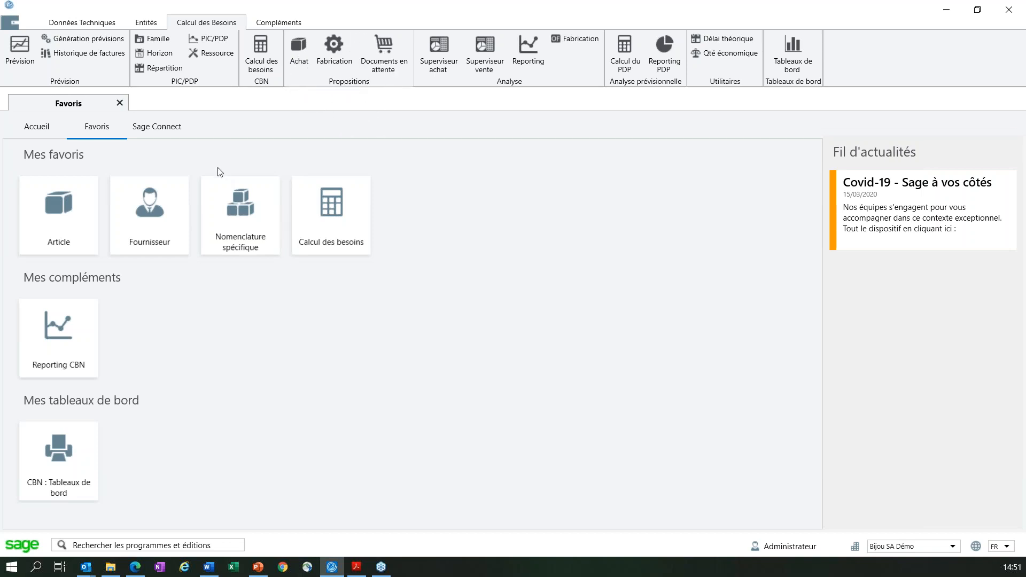
{"action": "left_click", "coordinate": [30, 54]}
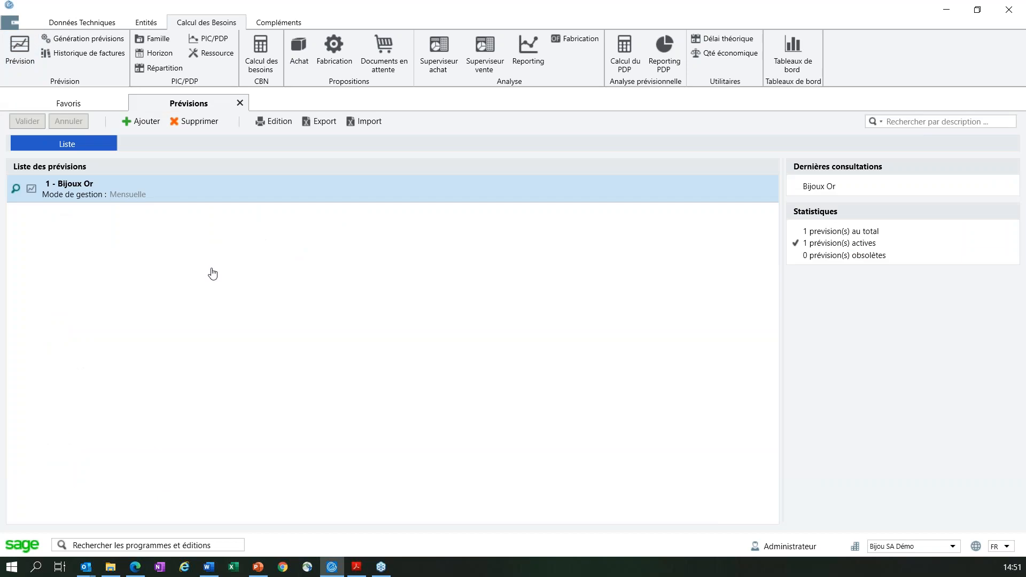
{"action": "left_click", "coordinate": [161, 195]}
{"action": "left_click", "coordinate": [161, 196]}
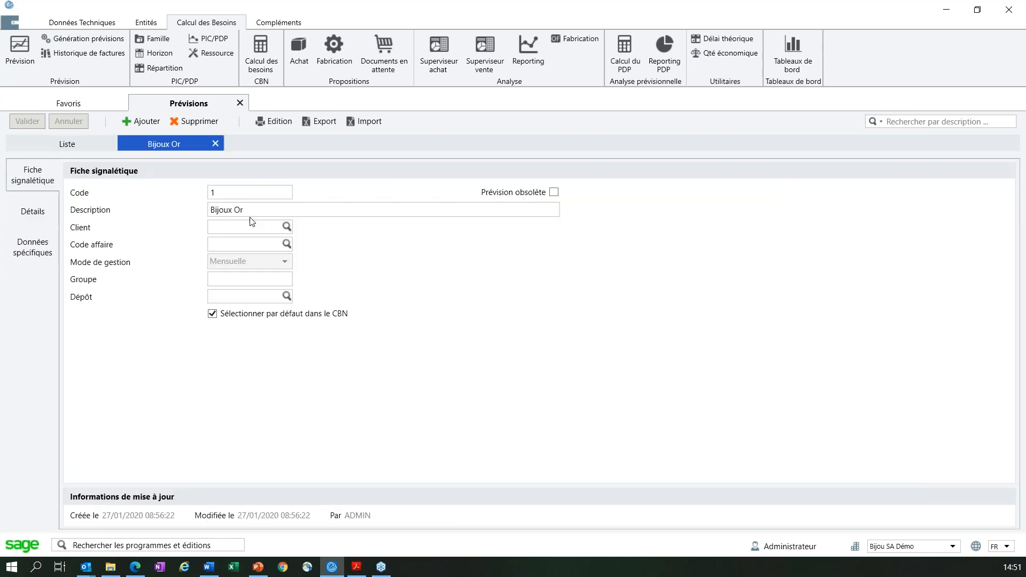
Examine the Bijoux Or forecast's code, client, project code and management mode fields.
{"action": "left_click", "coordinate": [244, 196]}
{"action": "left_click", "coordinate": [242, 229]}
{"action": "left_click", "coordinate": [241, 229]}
{"action": "left_click", "coordinate": [217, 228]}
{"action": "left_click", "coordinate": [225, 245]}
{"action": "left_click", "coordinate": [229, 265]}
Show the details of the Bijoux Or forecast and review the monthly quantities per article.
{"action": "left_click", "coordinate": [31, 214]}
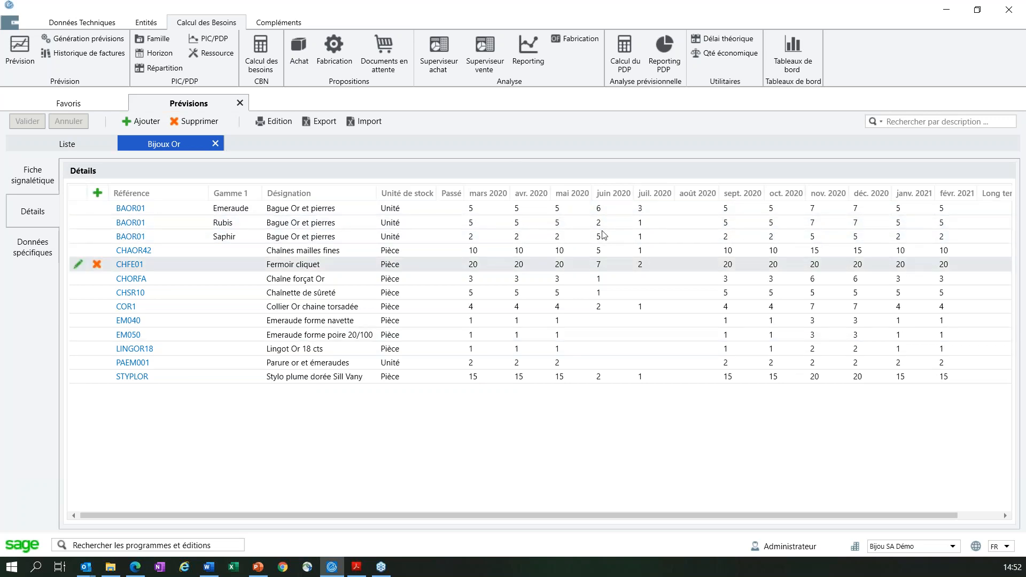
{"action": "key", "text": "ctrl"}
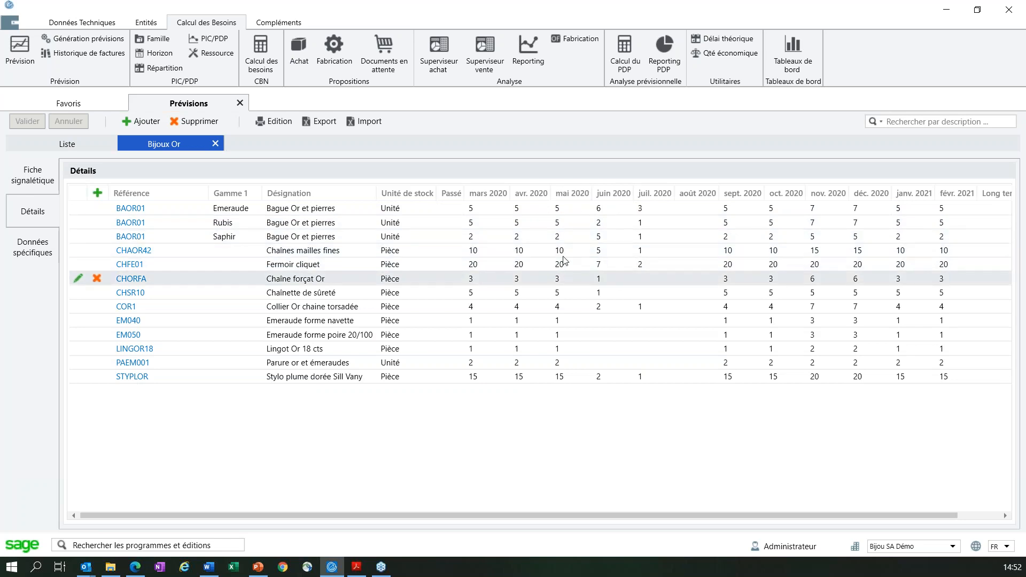
{"action": "key", "text": "ctrl"}
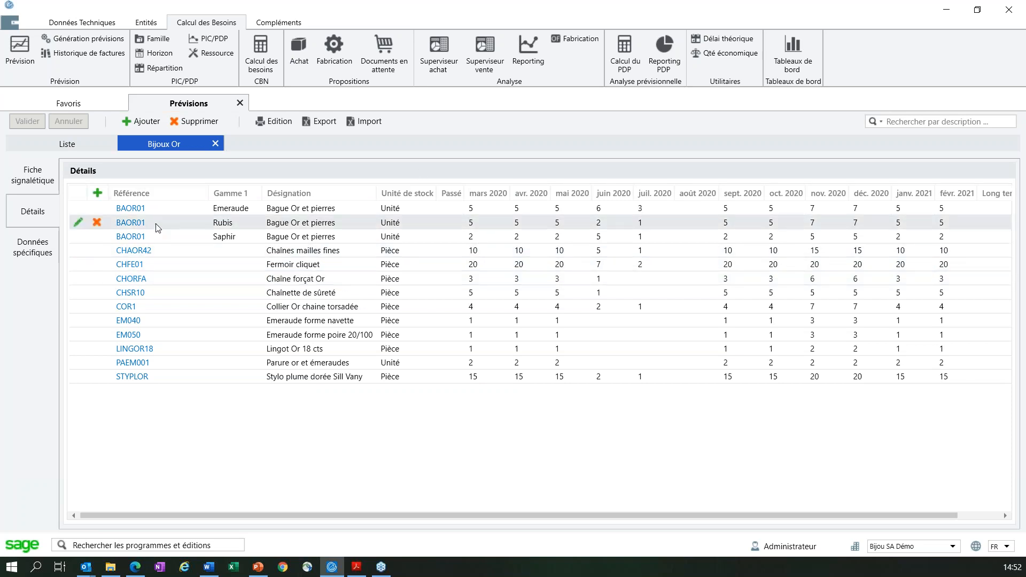
Open the dialog for adding an article to the Bijoux Or forecast and cancel it without entering a reference.
{"action": "left_click", "coordinate": [97, 193]}
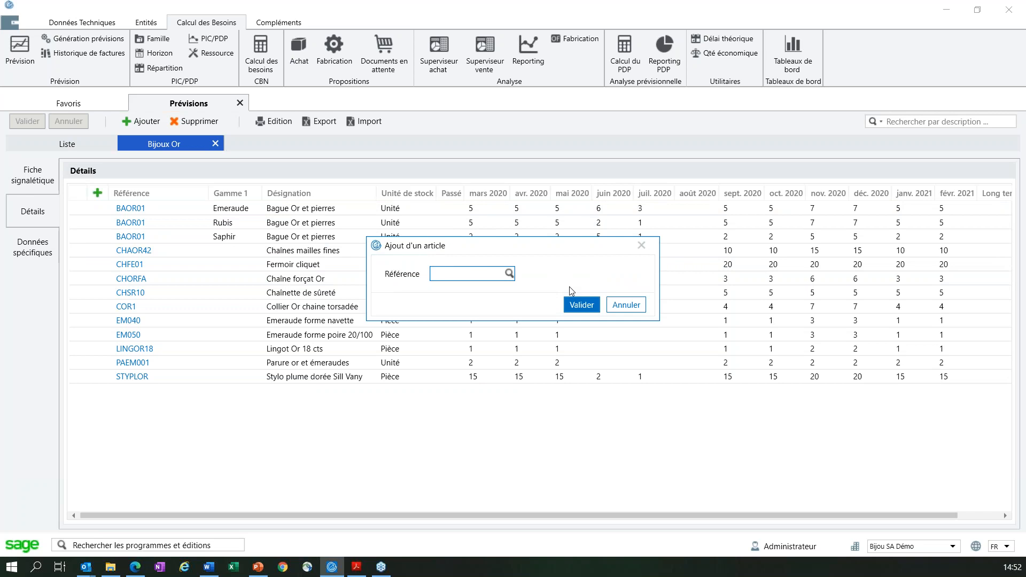
{"action": "left_click", "coordinate": [628, 309]}
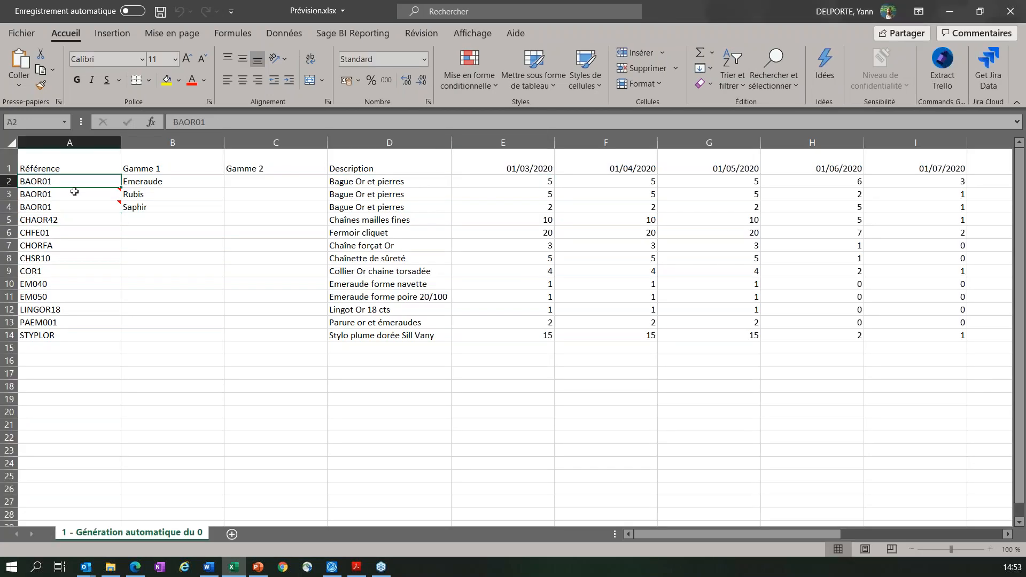
Examine the reference, Gamme, description and monthly quantity columns of Prévision.xlsx in Excel, and close the workbook.
{"action": "left_click_drag", "start_coordinate": [74, 192], "coordinate": [529, 348]}
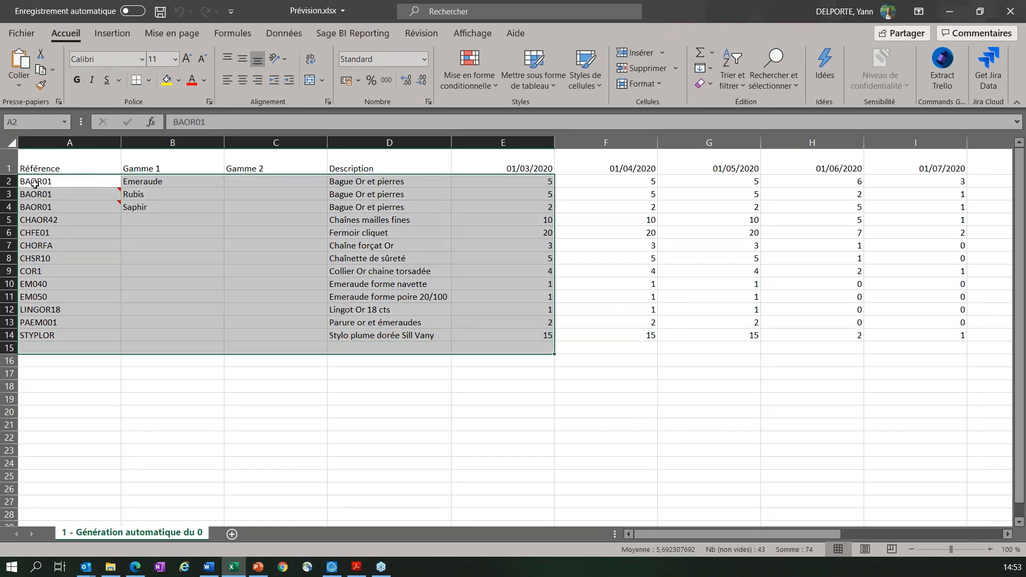
{"action": "left_click", "coordinate": [139, 163]}
{"action": "key", "text": "Right"}
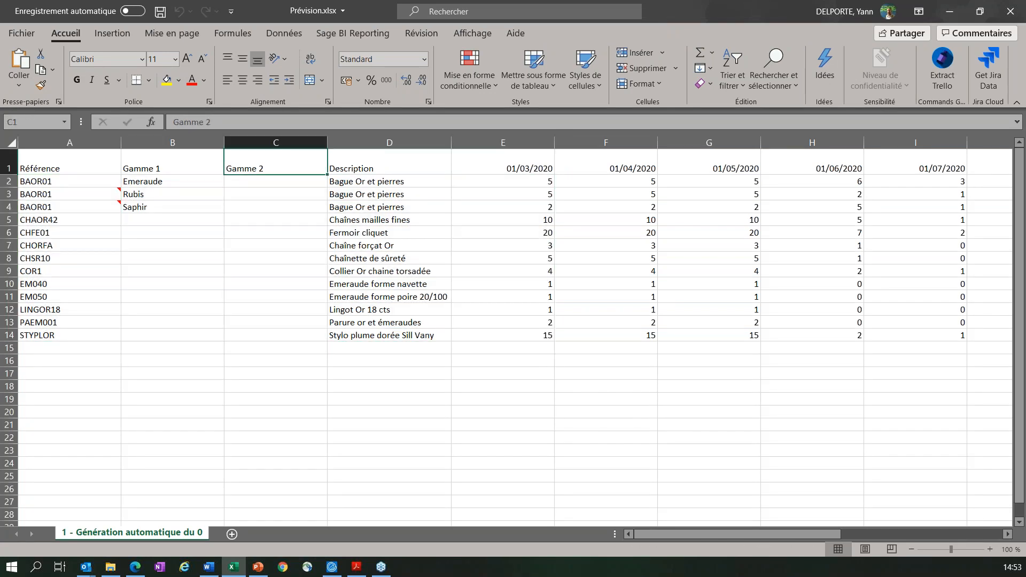
{"action": "left_click", "coordinate": [532, 169]}
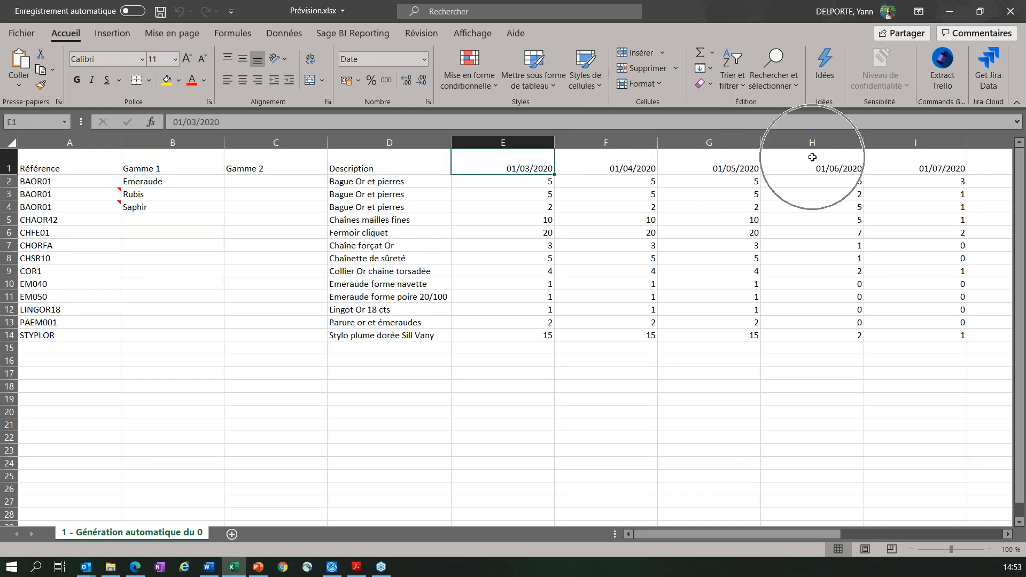
{"action": "left_click", "coordinate": [543, 182]}
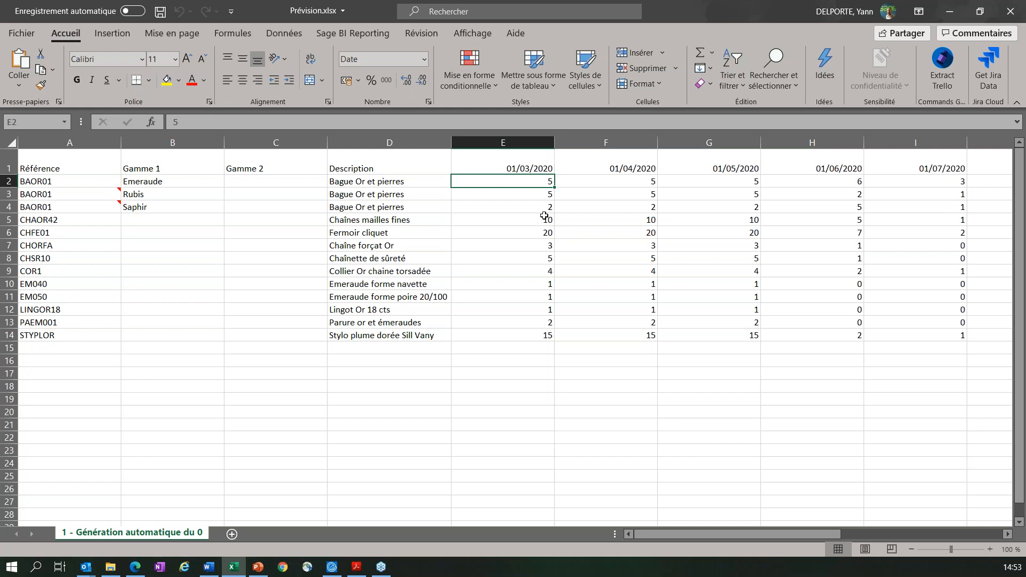
{"action": "left_click_drag", "start_coordinate": [544, 216], "coordinate": [531, 335]}
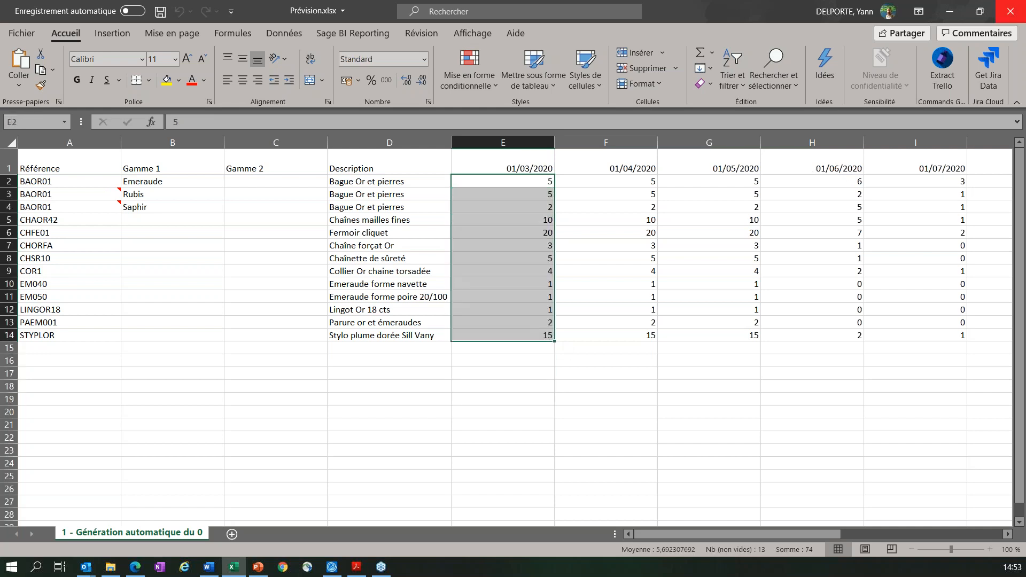
{"action": "left_click", "coordinate": [1009, 12]}
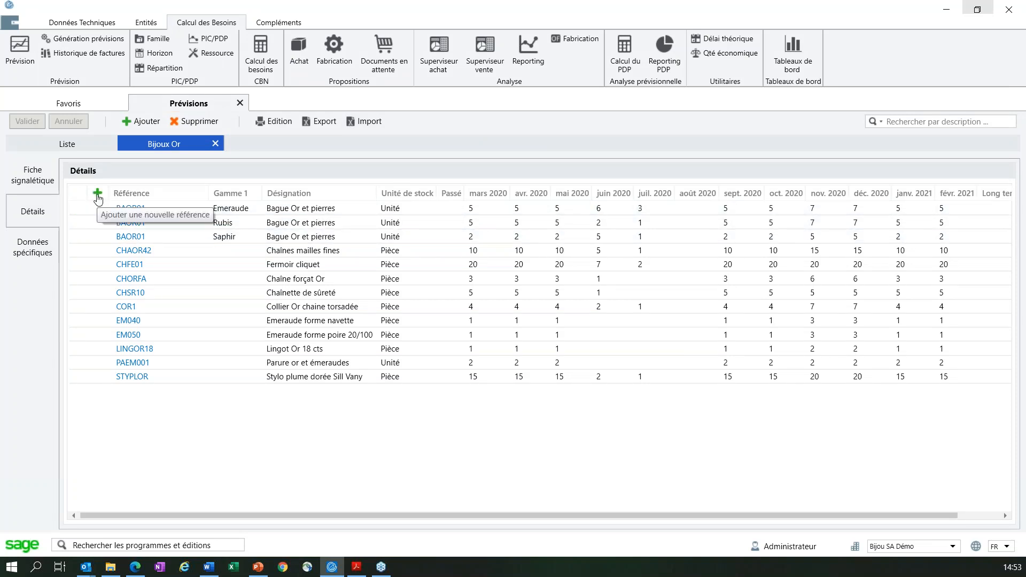
Open the forecast generation and examine its sales history, generation horizon, weighting coefficient and saving settings.
{"action": "left_click", "coordinate": [109, 44]}
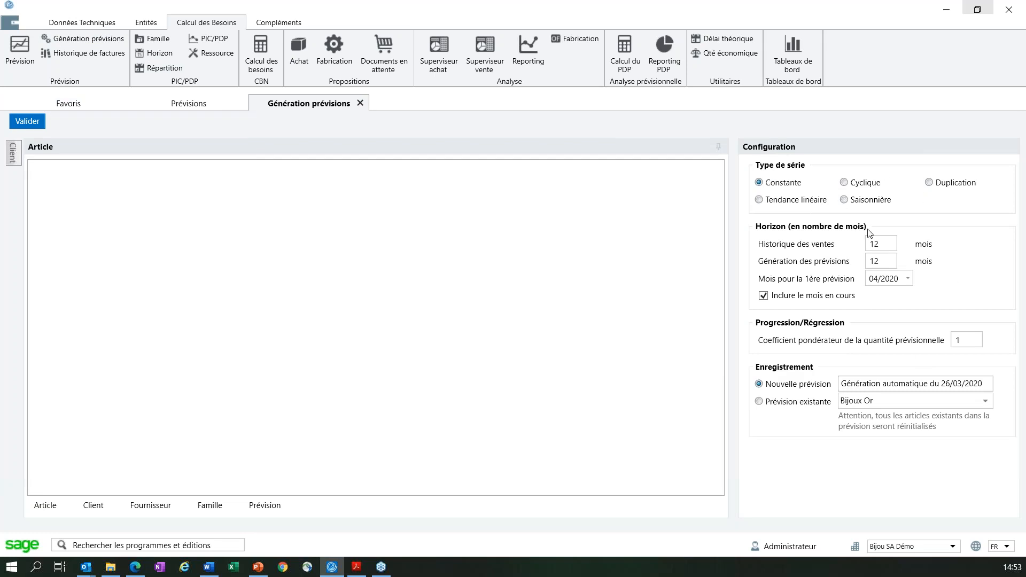
{"action": "left_click", "coordinate": [879, 246]}
{"action": "left_click", "coordinate": [881, 265]}
{"action": "left_click", "coordinate": [962, 341]}
{"action": "left_click", "coordinate": [962, 341]}
{"action": "left_click", "coordinate": [791, 372]}
Examine the criteria for selecting articles in the forecast generation: client, supplier, family and existing forecast.
{"action": "left_click", "coordinate": [91, 505]}
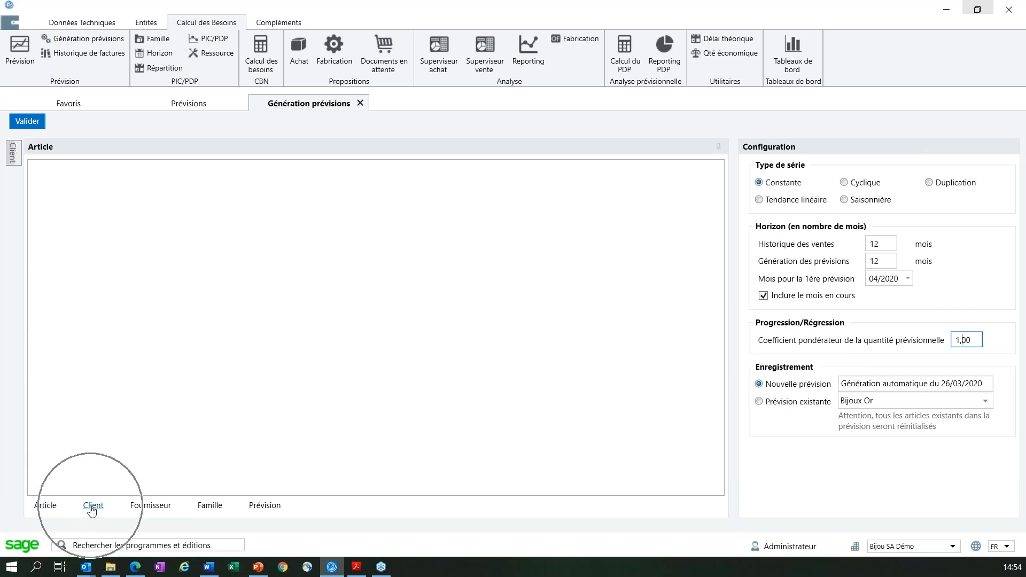
{"action": "left_click", "coordinate": [169, 509]}
{"action": "left_click", "coordinate": [92, 506]}
{"action": "left_click", "coordinate": [92, 507]}
{"action": "left_click", "coordinate": [151, 508]}
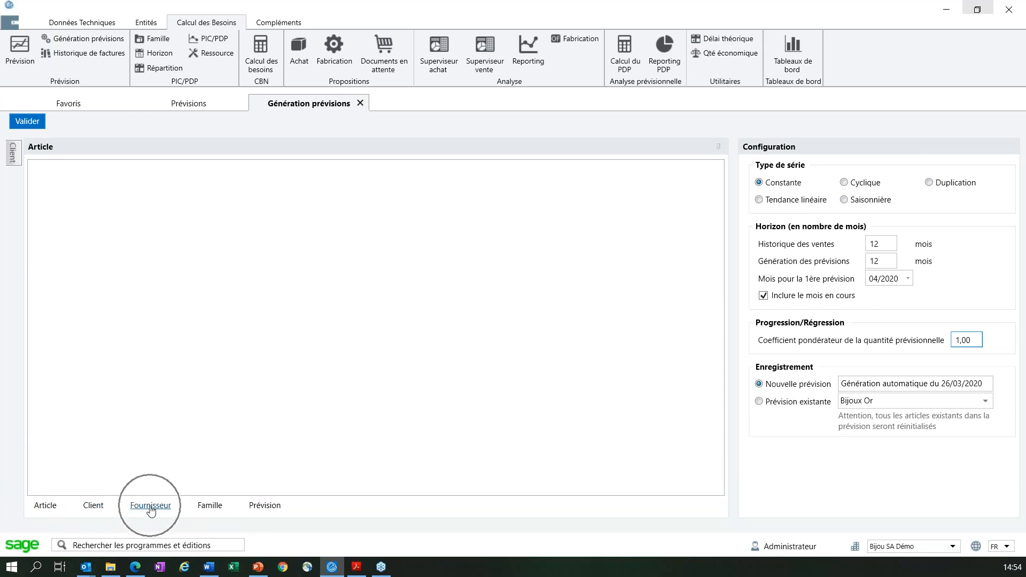
{"action": "left_click", "coordinate": [216, 509]}
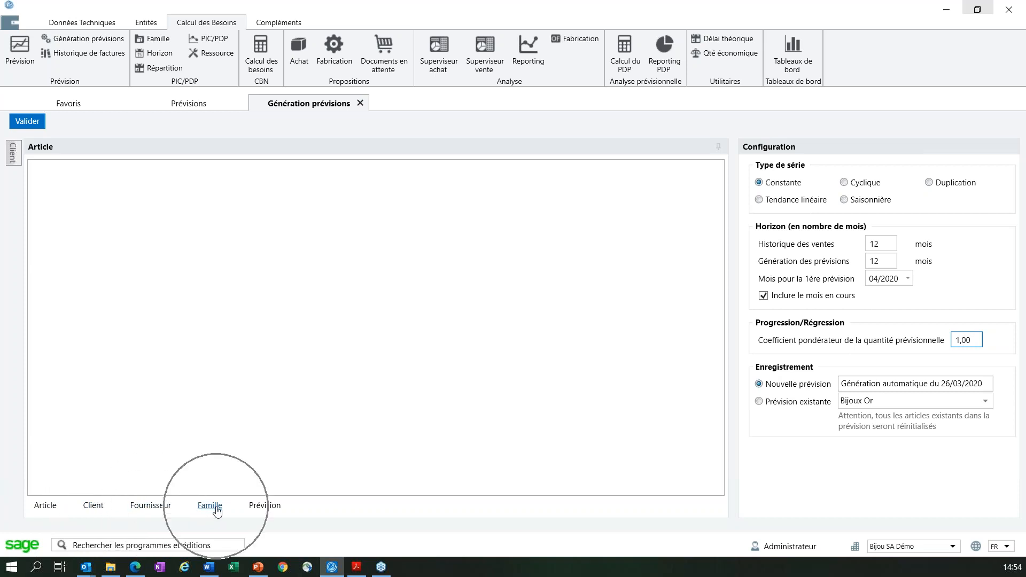
{"action": "left_click", "coordinate": [267, 509]}
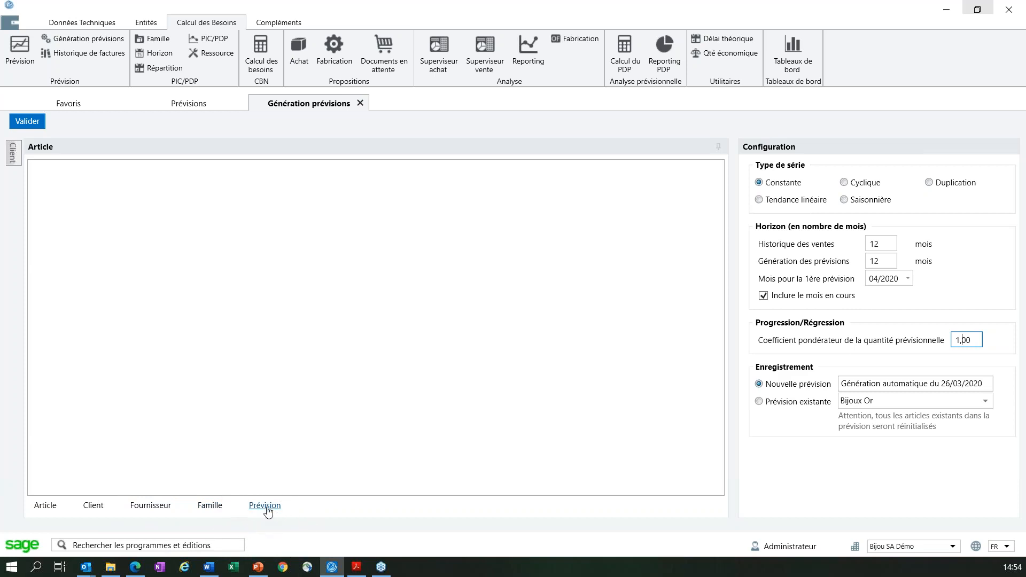
Load the articles of the BIJOUXOR family into the forecast generation.
{"action": "left_click", "coordinate": [209, 506]}
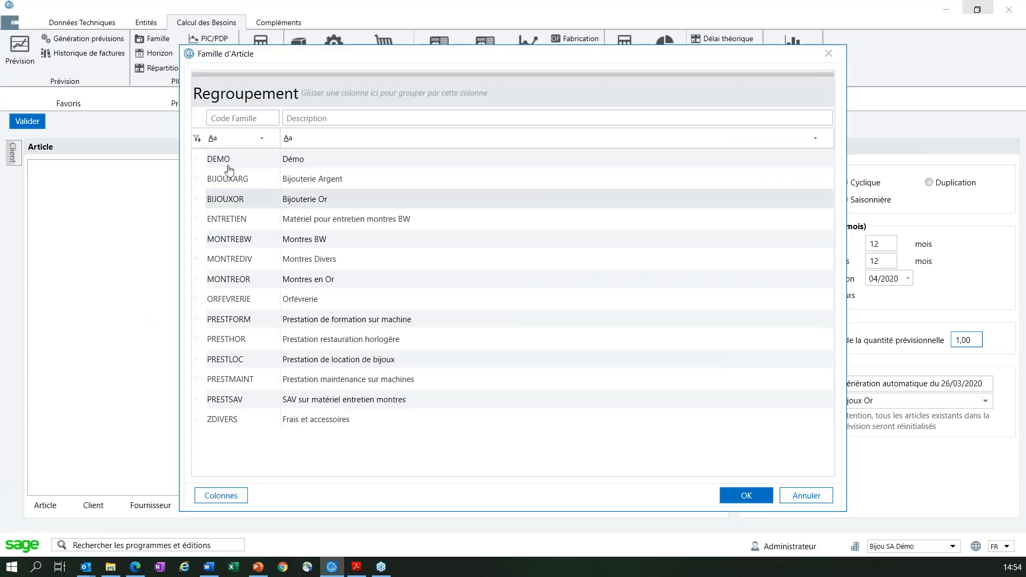
{"action": "left_click", "coordinate": [231, 199]}
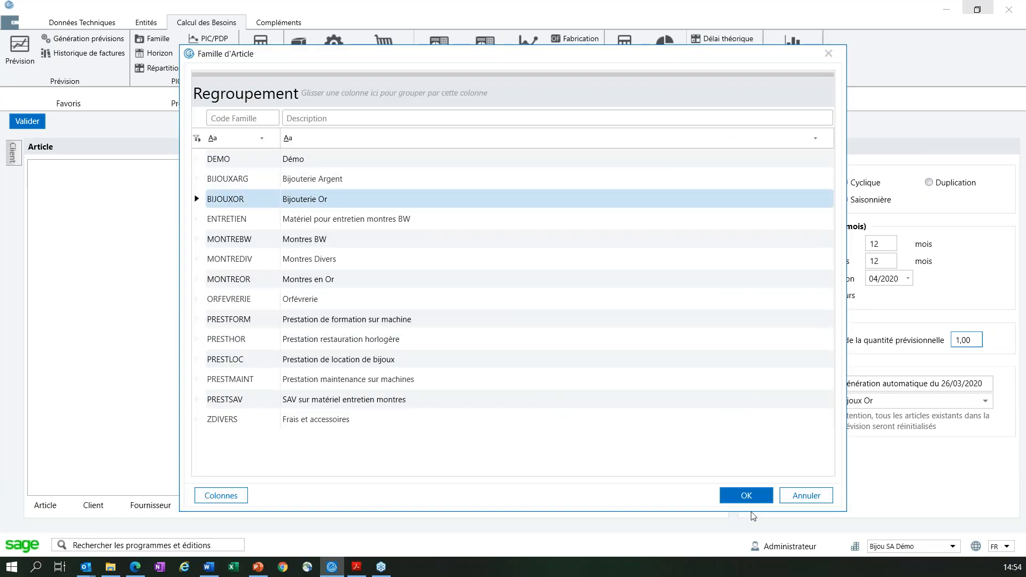
{"action": "left_click", "coordinate": [746, 495]}
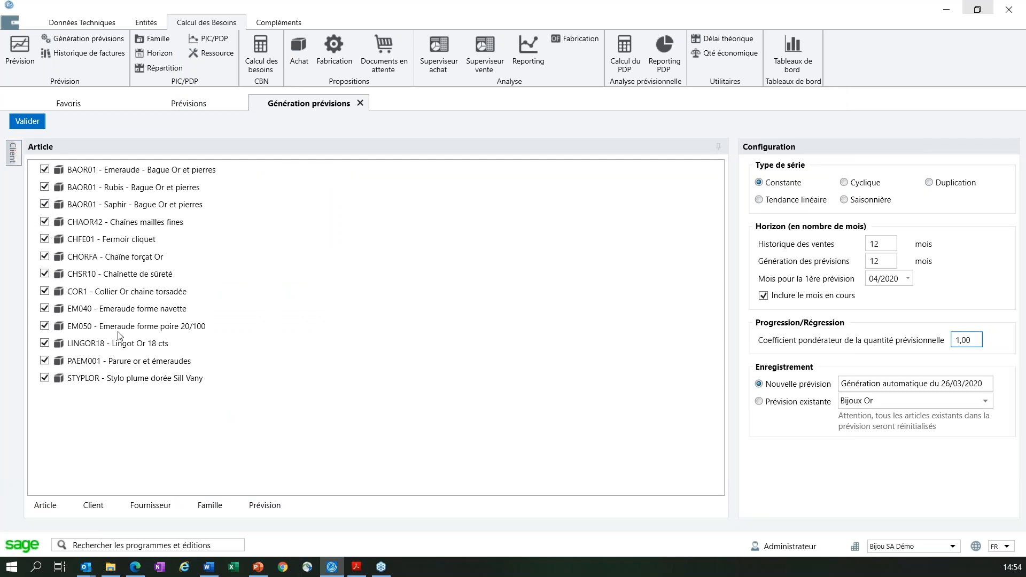
Add the client CARAT to the client selection of the forecast generation and check the client list.
{"action": "mouse_move", "coordinate": [13, 152]}
{"action": "left_click", "coordinate": [51, 505]}
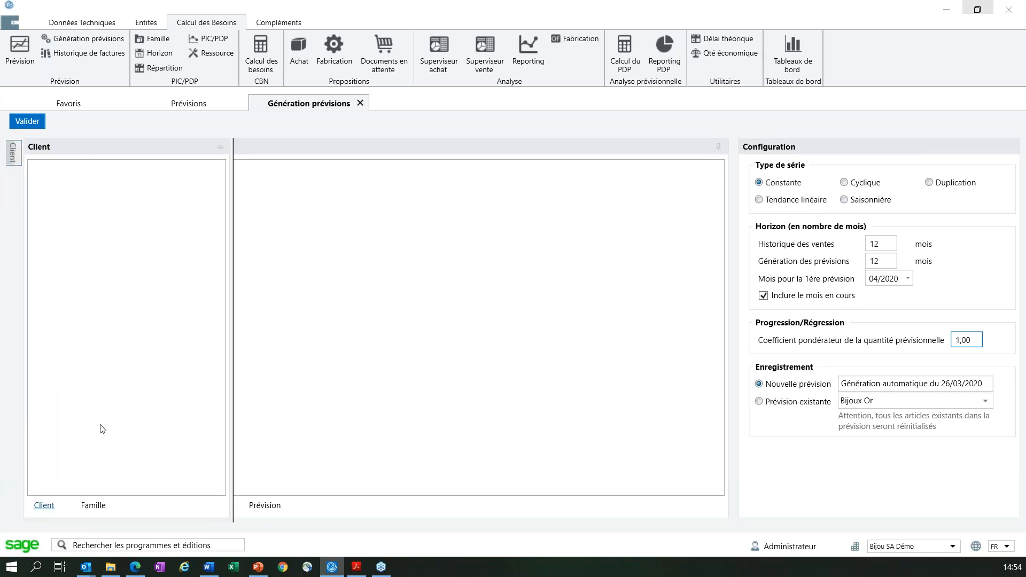
{"action": "double_click", "coordinate": [102, 429]}
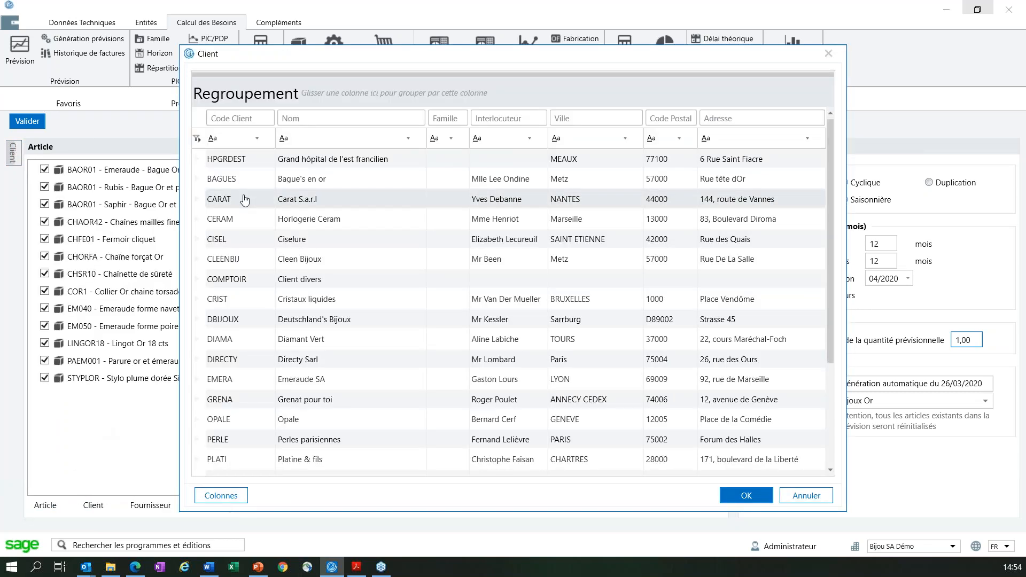
{"action": "left_click", "coordinate": [245, 199]}
{"action": "left_click", "coordinate": [746, 496]}
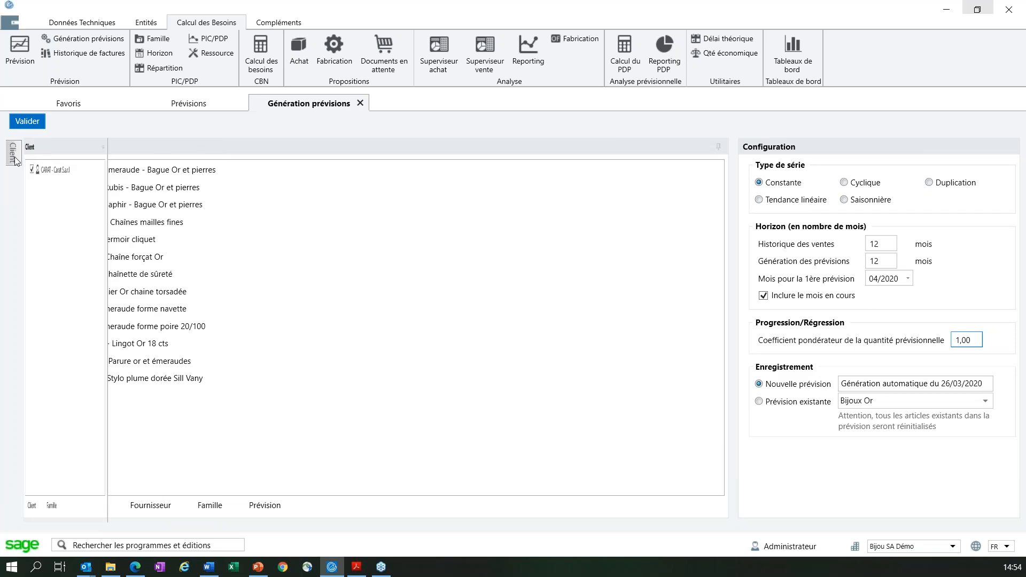
{"action": "mouse_move", "coordinate": [14, 155]}
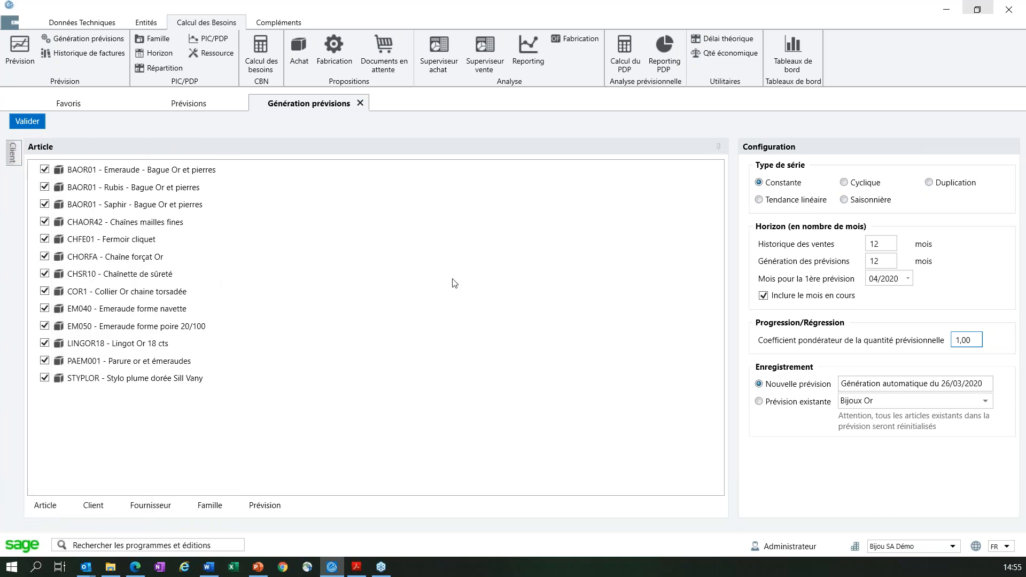
Set the forecast generation to save into the existing Bijoux Or forecast.
{"action": "left_click", "coordinate": [772, 386]}
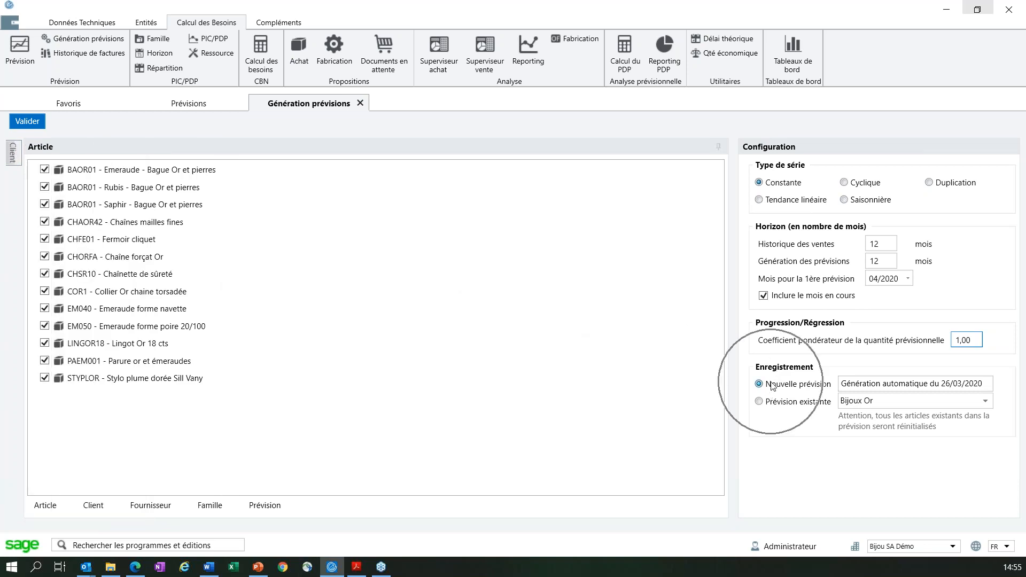
{"action": "left_click", "coordinate": [790, 408]}
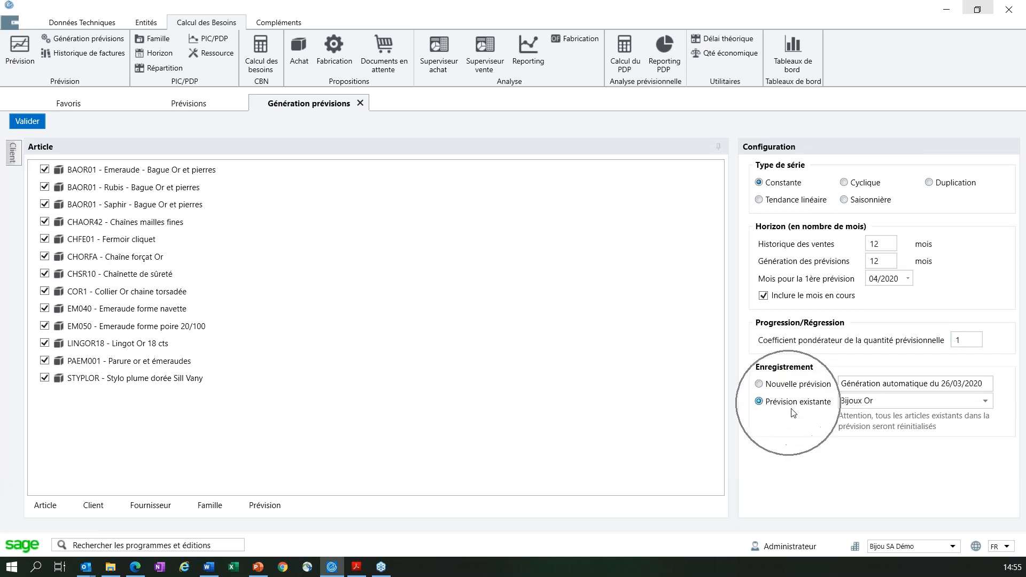
{"action": "left_click", "coordinate": [865, 406]}
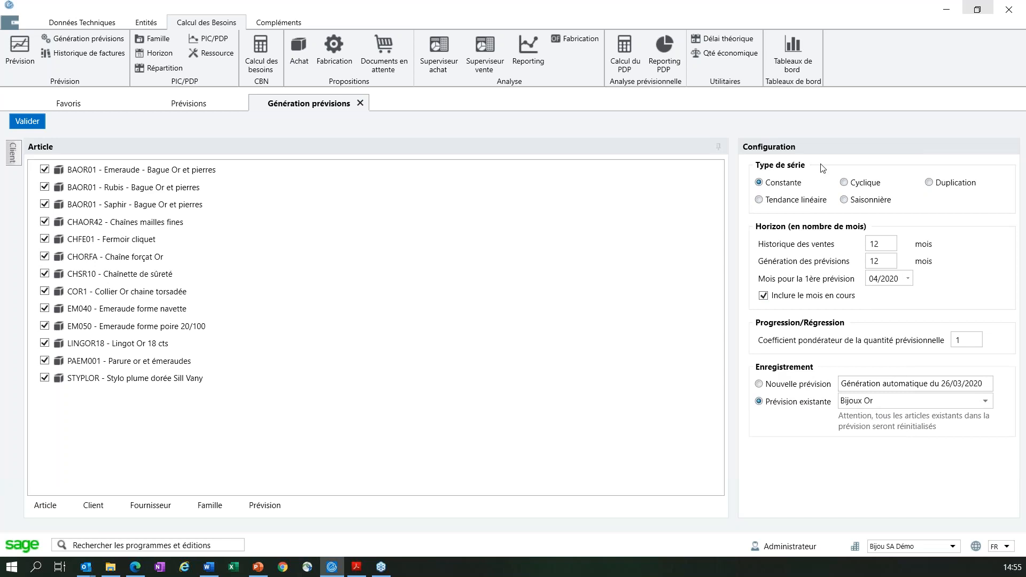
Examine the available series types and the weighting coefficient of the forecast quantity.
{"action": "key", "text": "ctrl"}
{"action": "key", "text": "ctrl"}
{"action": "key", "text": "ctrl"}
{"action": "key", "text": "ctrl"}
{"action": "key", "text": "ctrl"}
{"action": "key", "text": "ctrl"}
{"action": "key", "text": "ctrl"}
{"action": "left_click", "coordinate": [966, 340]}
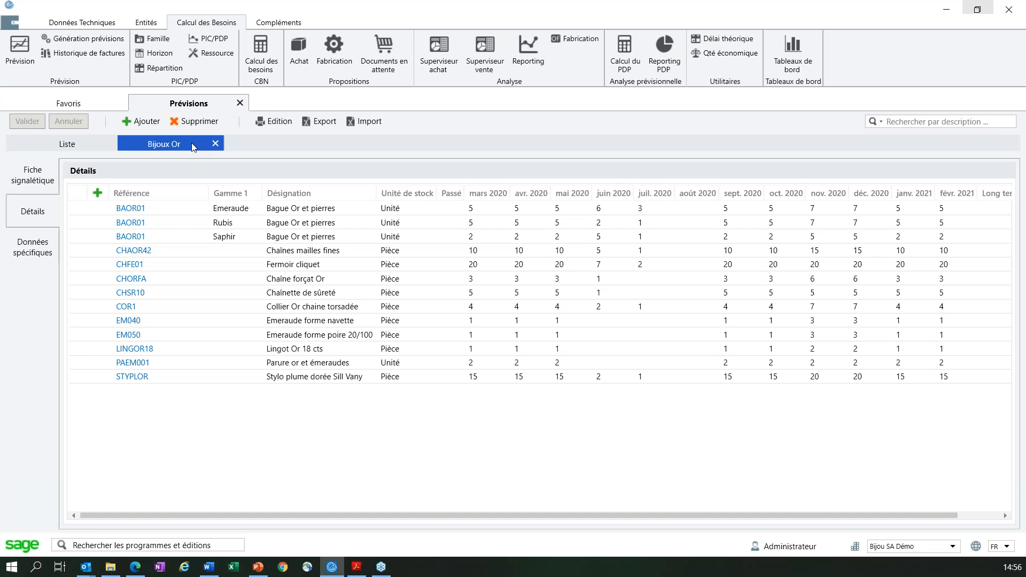
Close the Bijoux Or forecast and the forecasts window, and open the CBN needs calculation engine.
{"action": "left_click", "coordinate": [216, 145]}
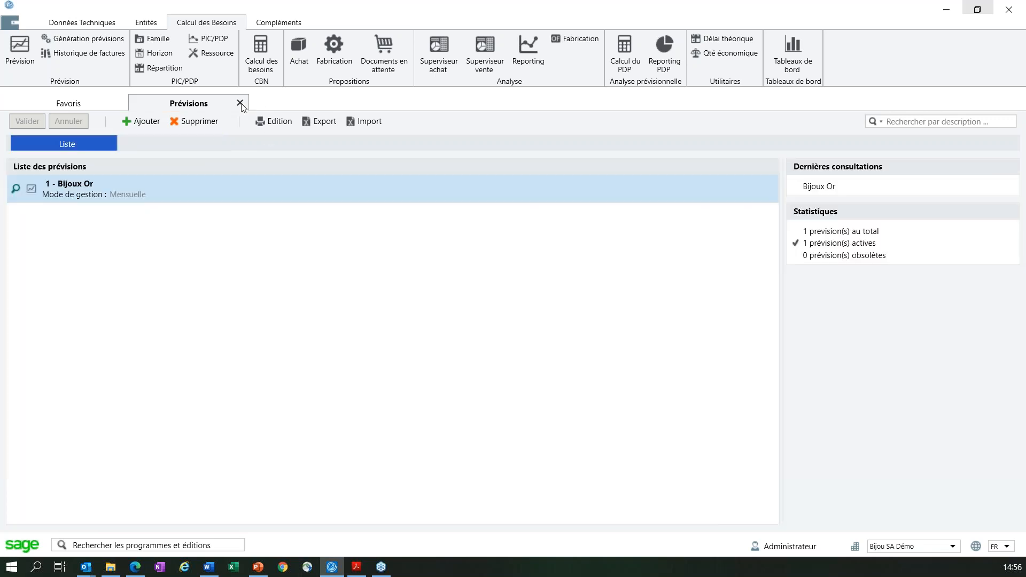
{"action": "left_click", "coordinate": [240, 103]}
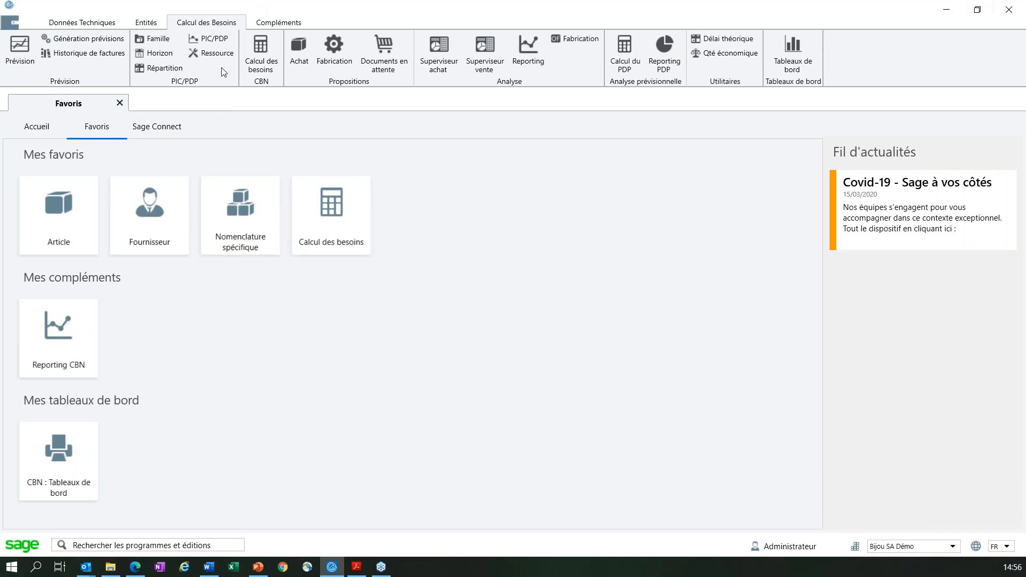
{"action": "left_click", "coordinate": [266, 66]}
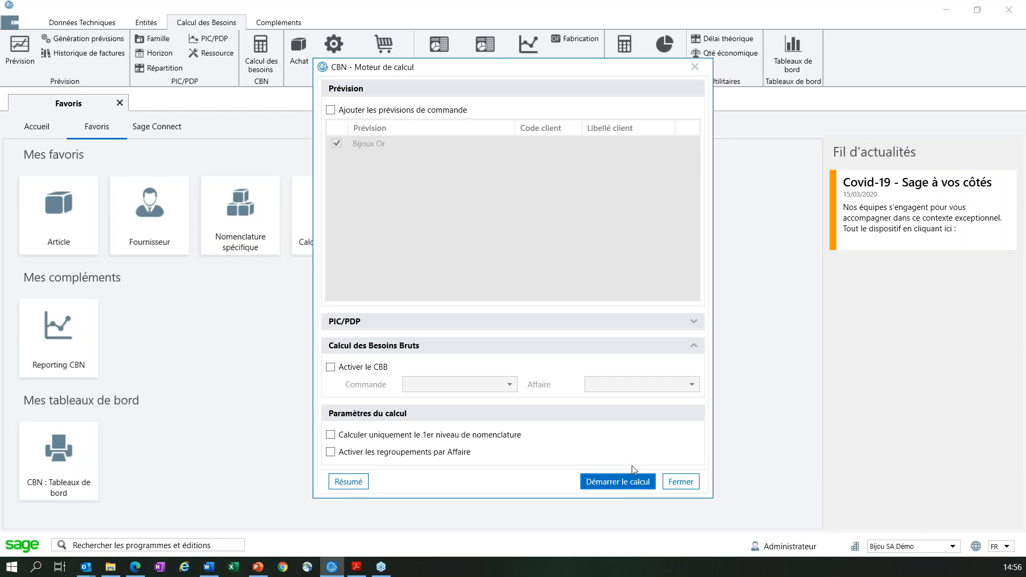
Try adding the order forecasts with Bijoux Or to the needs calculation, and switch the option off again.
{"action": "left_click", "coordinate": [421, 111]}
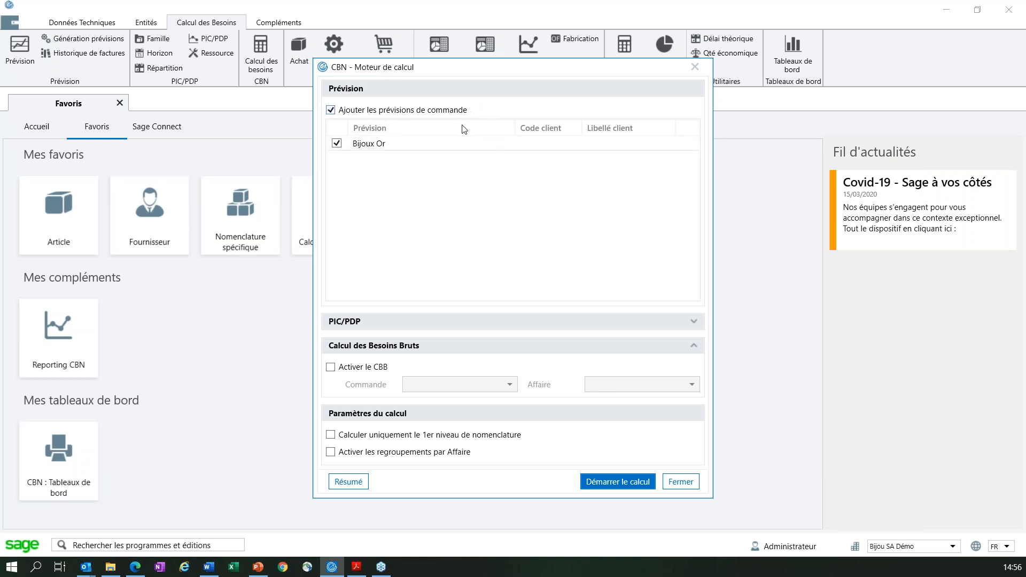
{"action": "left_click", "coordinate": [465, 150]}
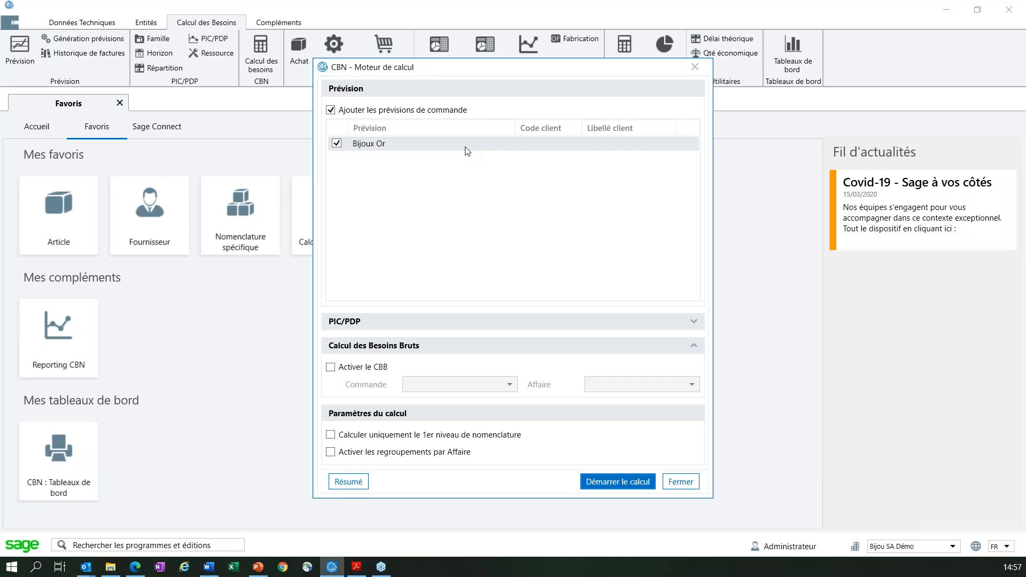
{"action": "left_click", "coordinate": [330, 110]}
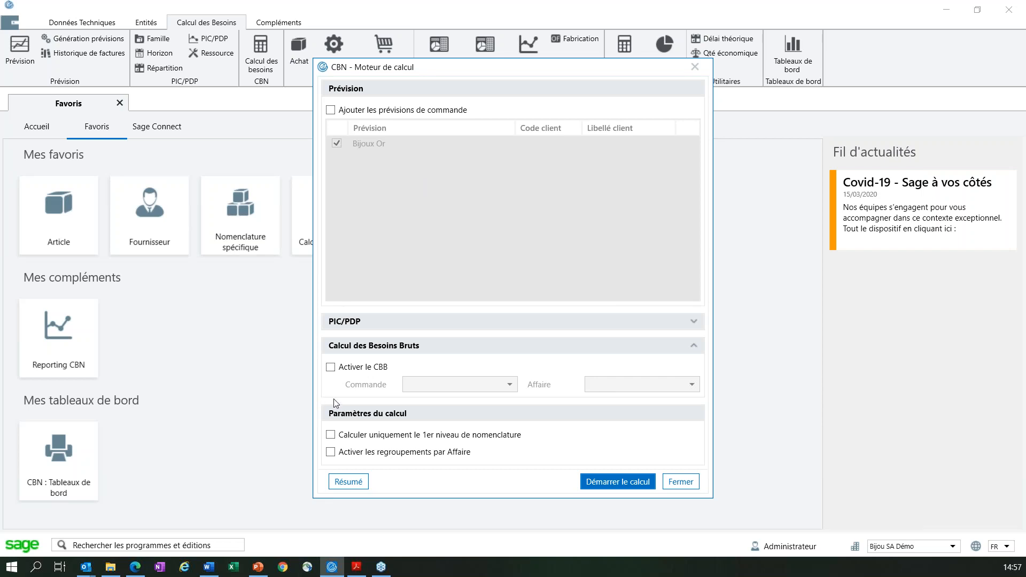
Activate the gross needs calculation (CBB) and look through its lists of orders and projects without choosing any.
{"action": "left_click", "coordinate": [368, 372]}
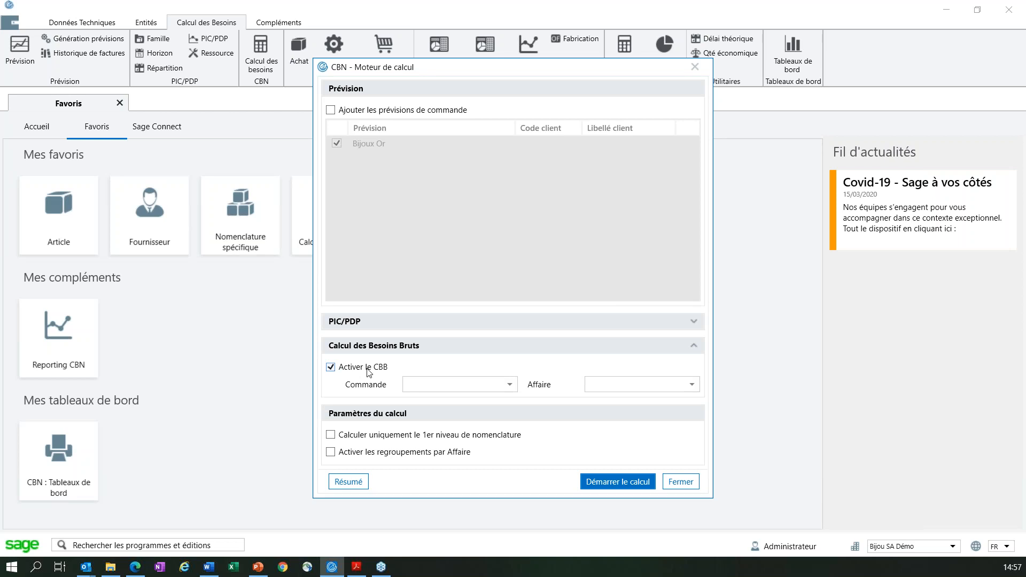
{"action": "left_click", "coordinate": [516, 385]}
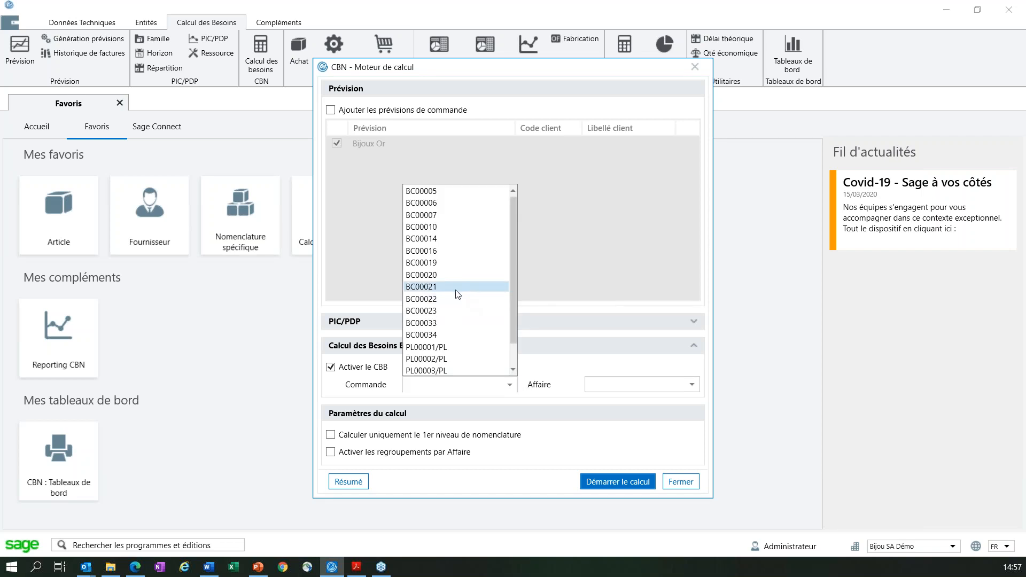
{"action": "left_click", "coordinate": [602, 369]}
{"action": "left_click", "coordinate": [613, 385]}
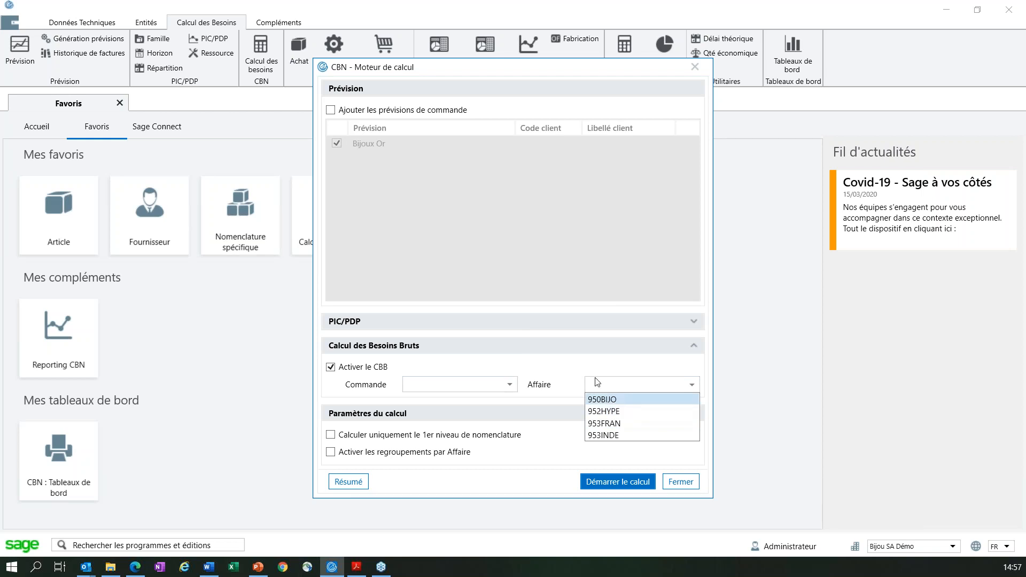
{"action": "left_click", "coordinate": [581, 374]}
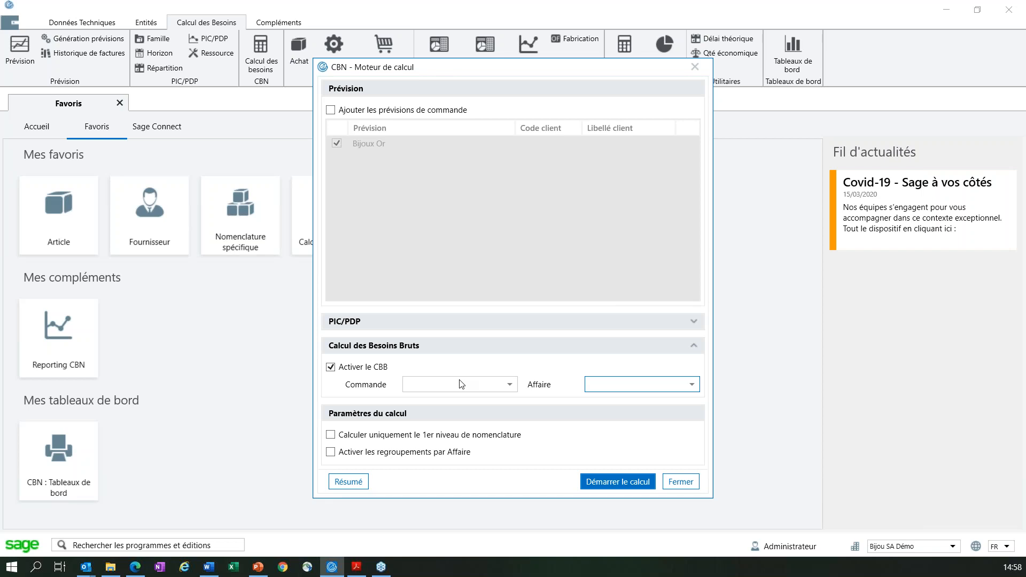
Examine the order, project and grouping-by-project options, and deactivate the gross needs calculation (CBB).
{"action": "key", "text": "ctrl"}
{"action": "key", "text": "ctrl"}
{"action": "key", "text": "ctrl"}
{"action": "key", "text": "ctrl"}
{"action": "left_click", "coordinate": [413, 454]}
{"action": "left_click", "coordinate": [379, 372]}
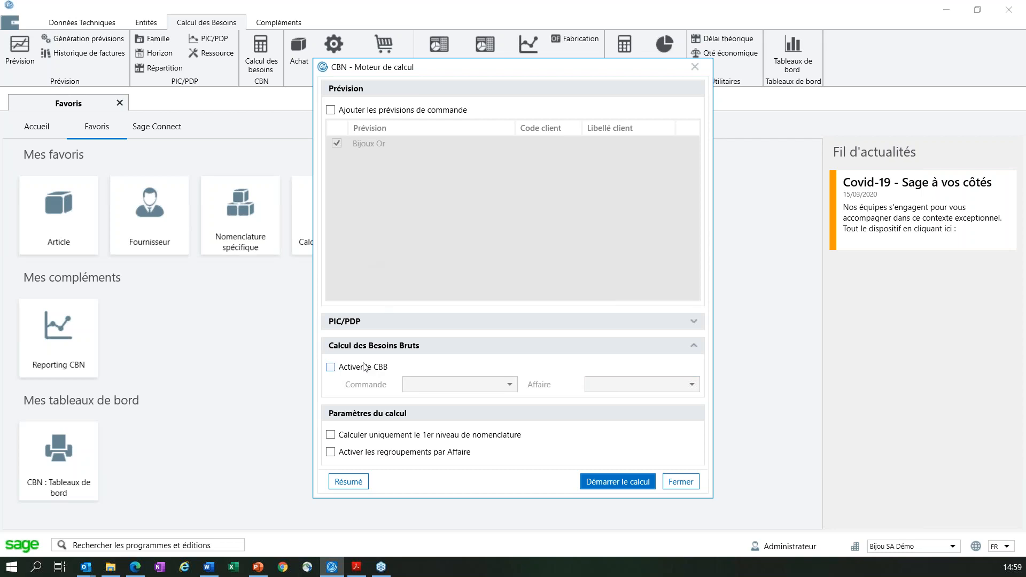
Run the needs calculation and open the list of purchase proposals.
{"action": "left_click", "coordinate": [350, 114]}
{"action": "left_click", "coordinate": [615, 482]}
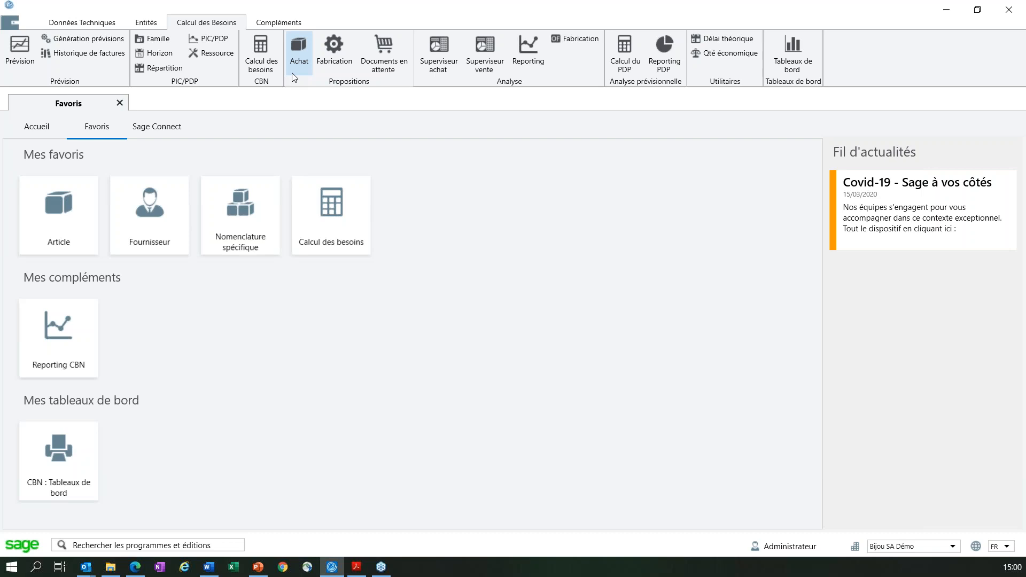
{"action": "left_click", "coordinate": [297, 59]}
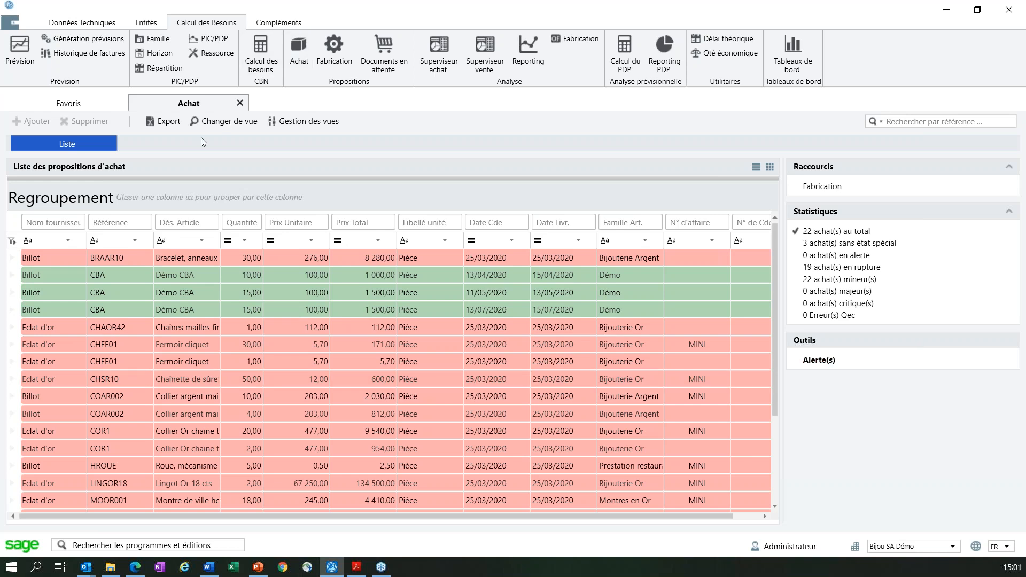
Look at the selectable list views without changing the view, and group the purchase proposals by supplier name.
{"action": "left_click", "coordinate": [219, 122]}
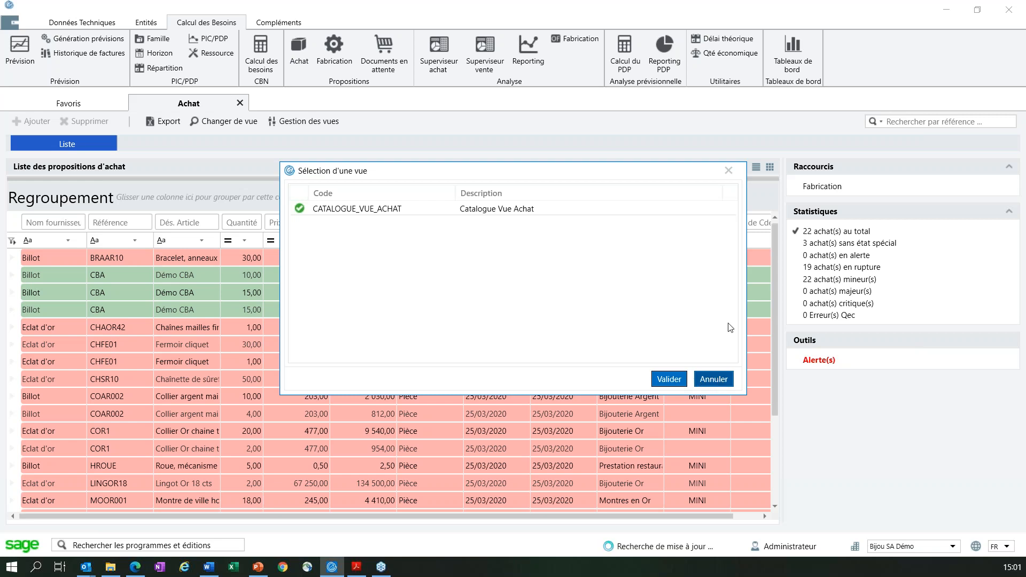
{"action": "left_click", "coordinate": [729, 171]}
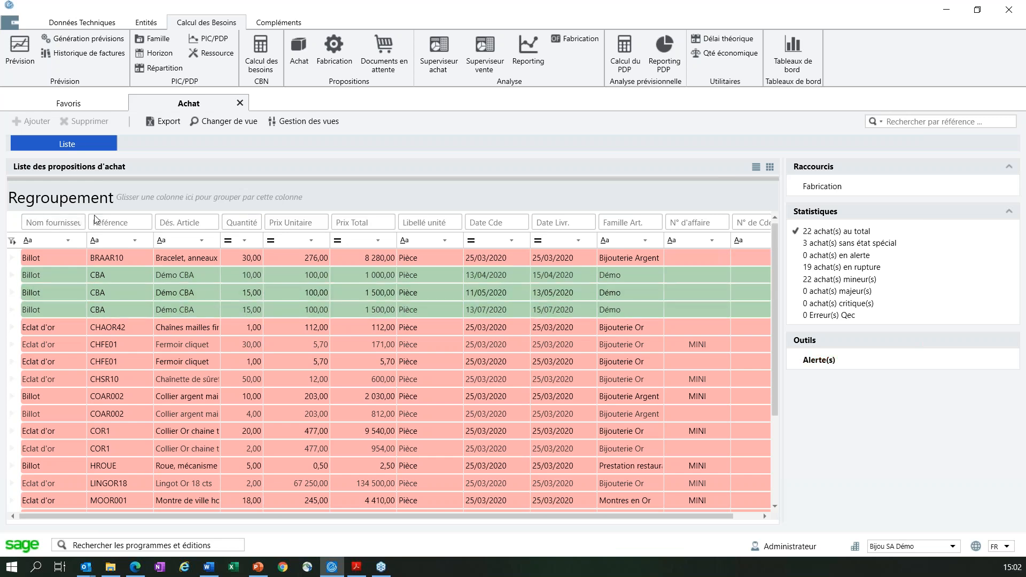
{"action": "left_click_drag", "start_coordinate": [69, 231], "coordinate": [73, 199]}
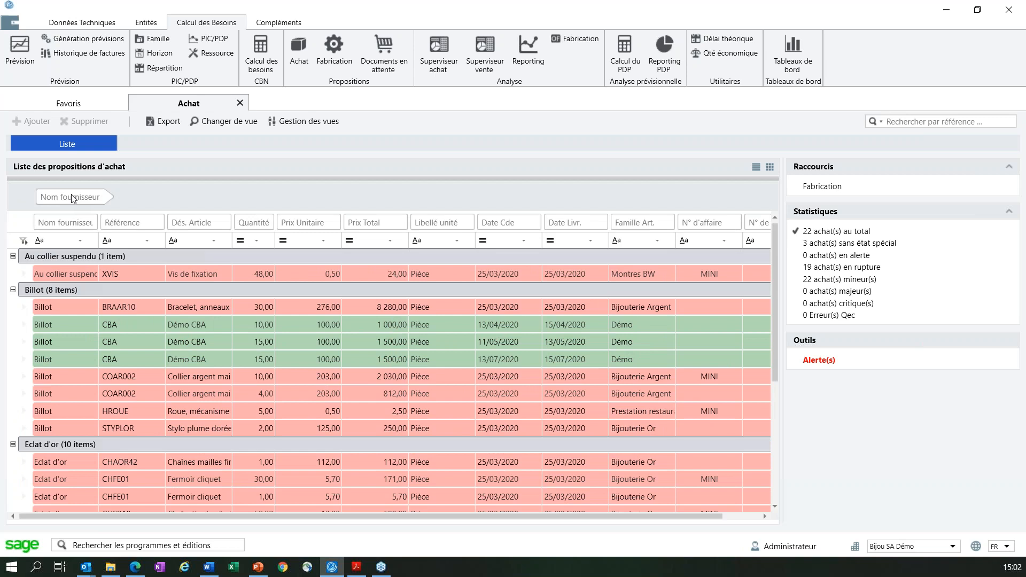
{"action": "scroll", "coordinate": [105, 334], "scroll_direction": "down", "scroll_amount": 1}
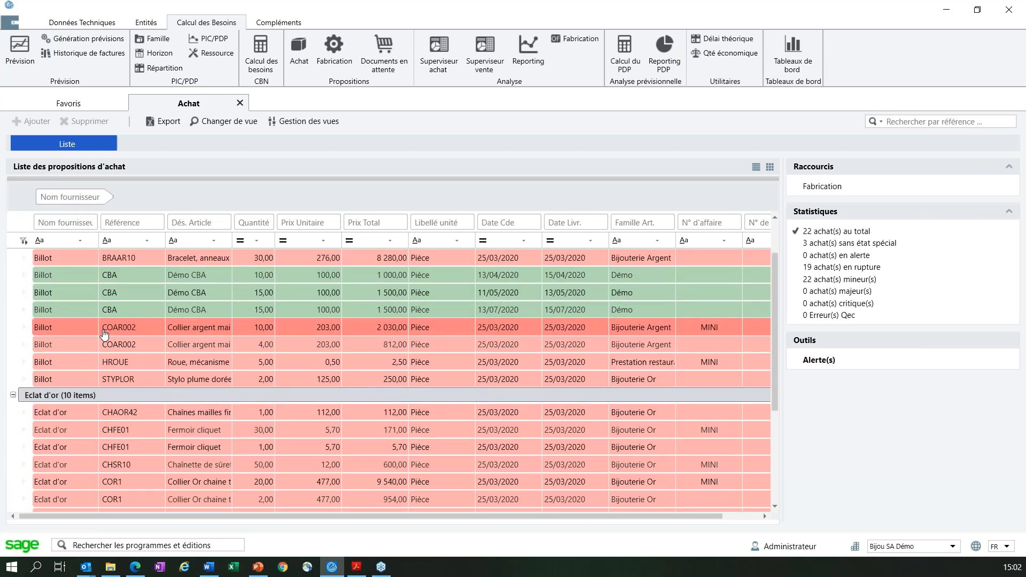
{"action": "scroll", "coordinate": [105, 334], "scroll_direction": "up", "scroll_amount": 1}
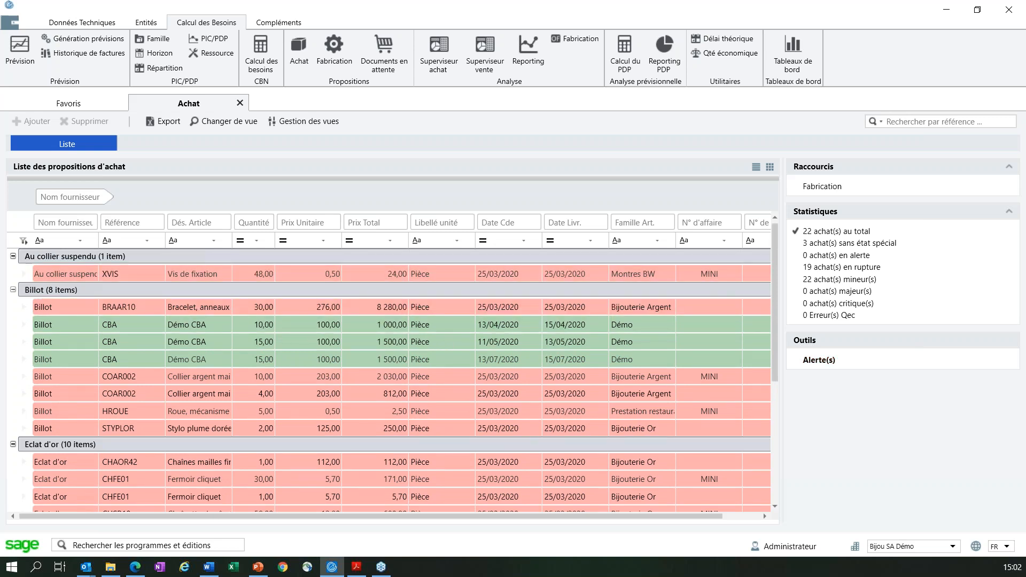
Filter the purchase proposals to order dates of the current week, and clear the filter again.
{"action": "left_click", "coordinate": [496, 364]}
{"action": "left_click", "coordinate": [551, 362]}
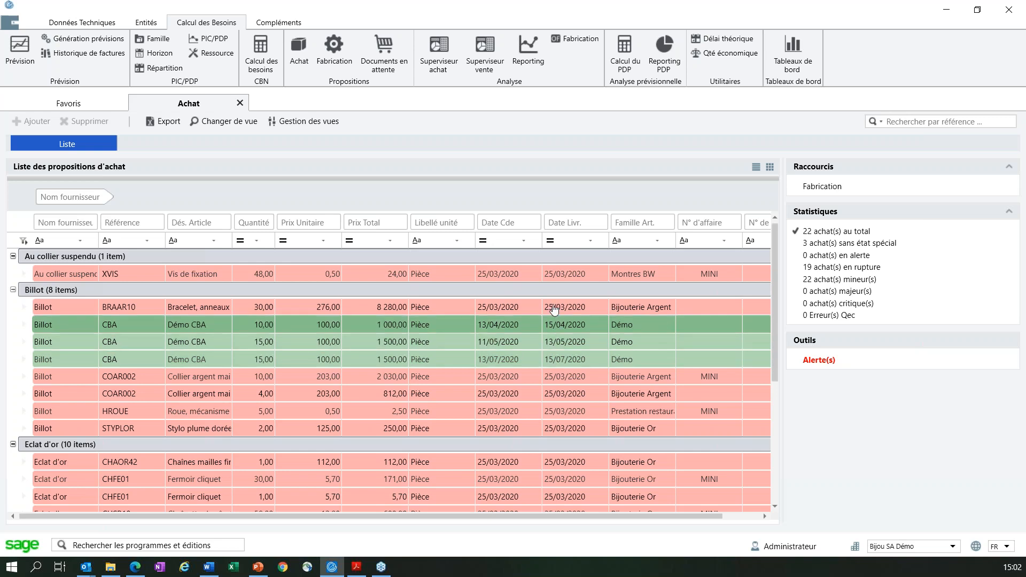
{"action": "left_click", "coordinate": [527, 241]}
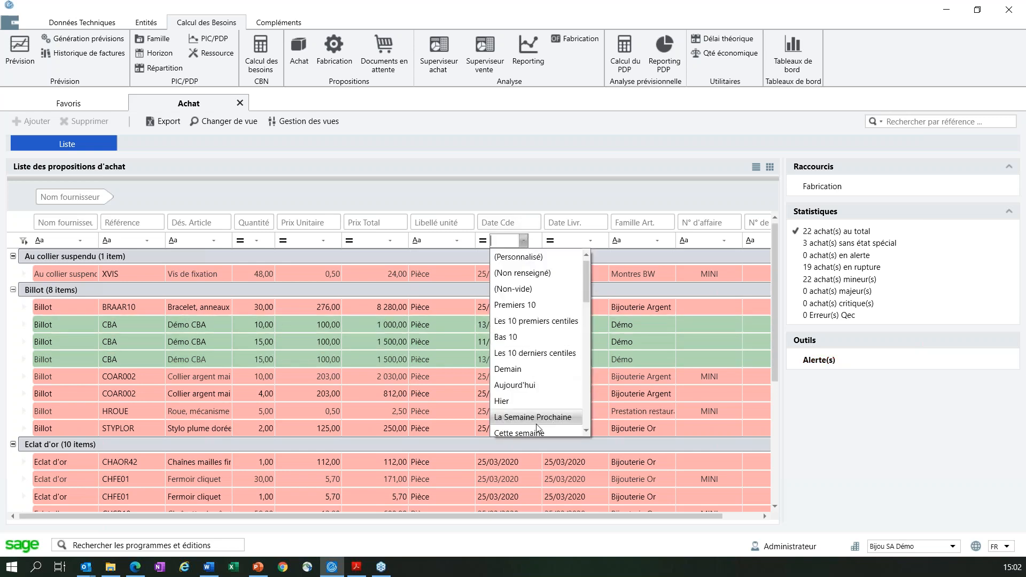
{"action": "left_click", "coordinate": [527, 430]}
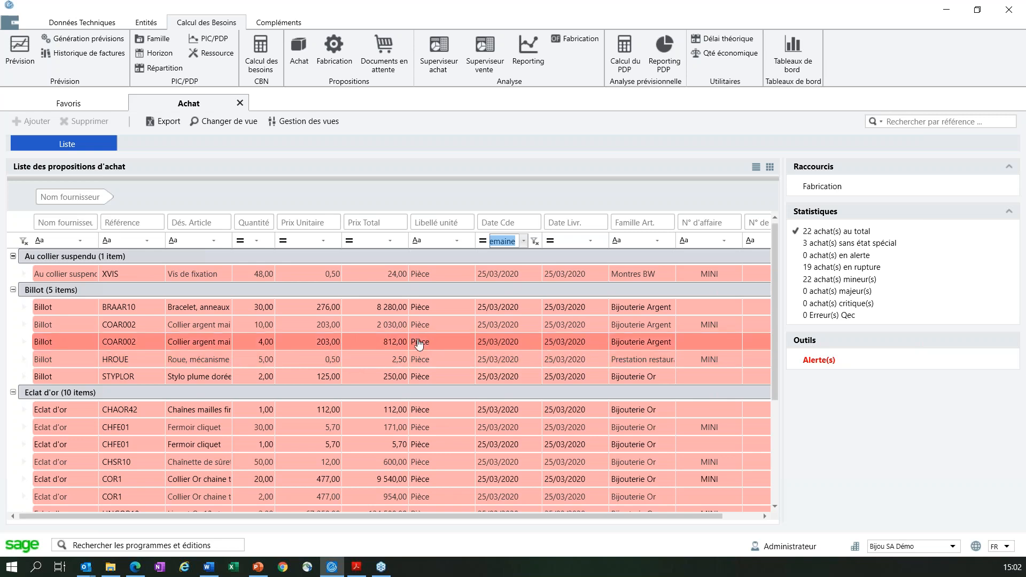
{"action": "left_click", "coordinate": [534, 240]}
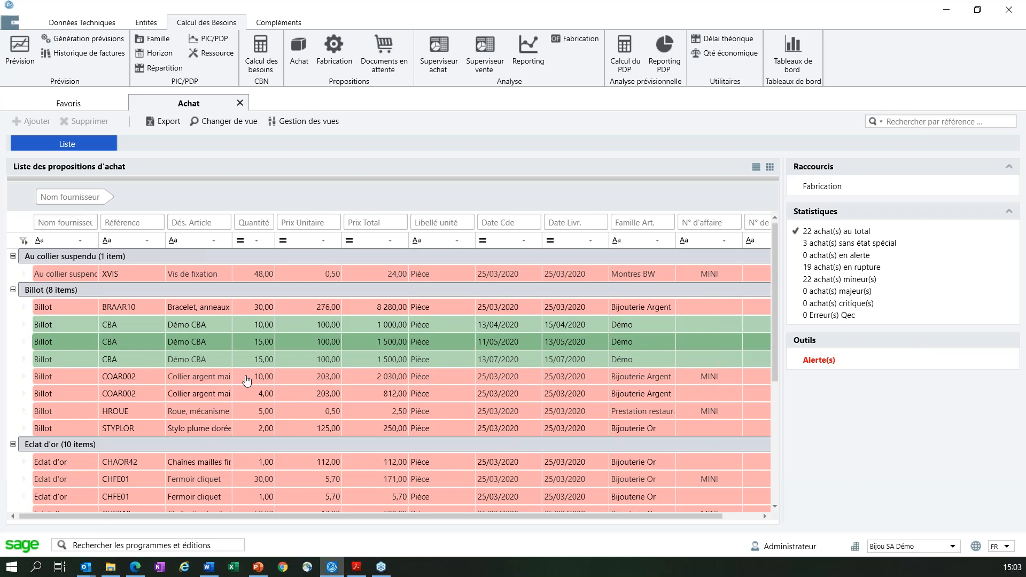
Open Billot's CBA purchase proposal for delivery on 15/04/2020 and examine the covered need, supplier, quantity to order and purchase price.
{"action": "left_click", "coordinate": [91, 327]}
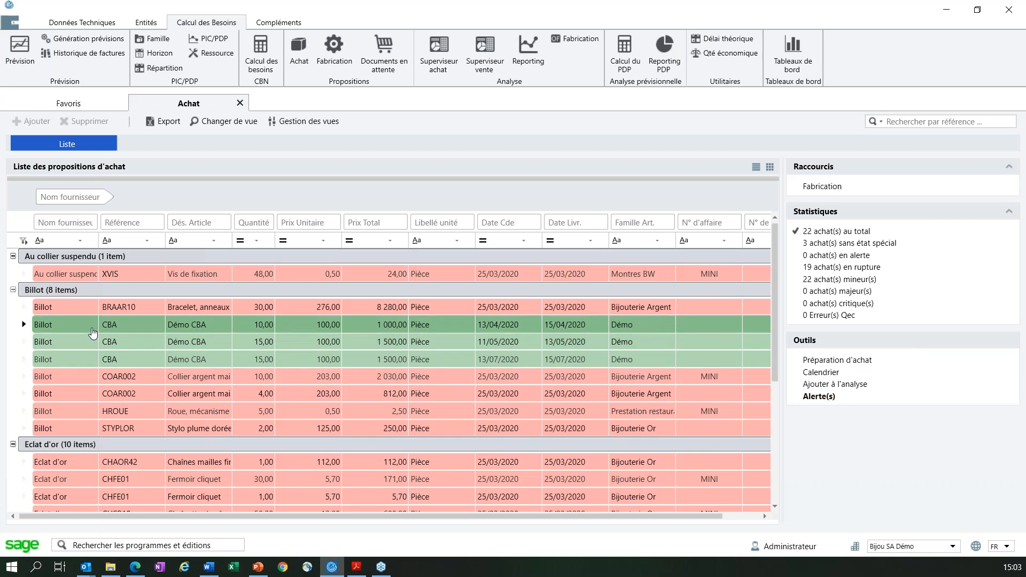
{"action": "double_click", "coordinate": [92, 330]}
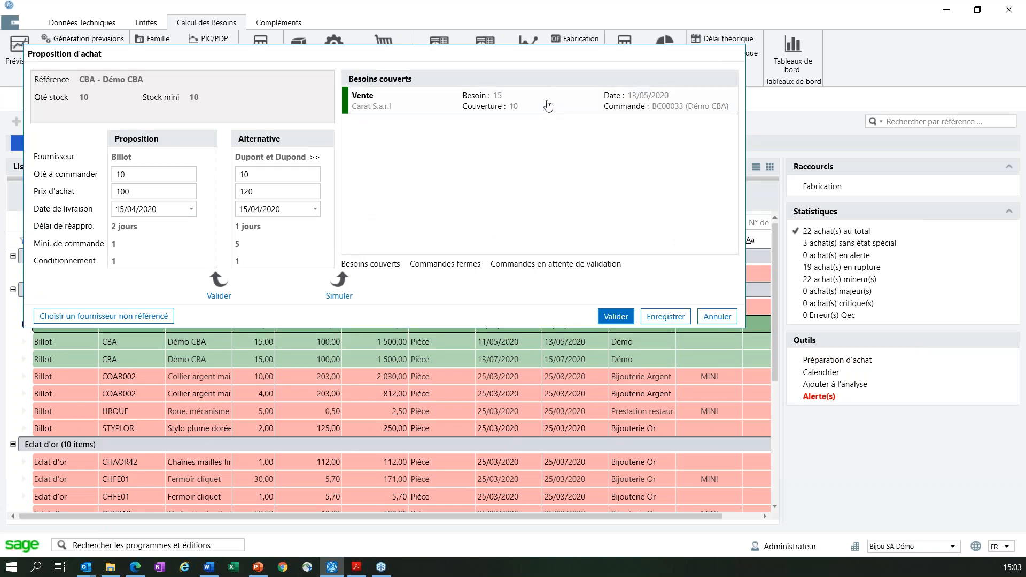
{"action": "left_click", "coordinate": [678, 113]}
{"action": "left_click", "coordinate": [177, 161]}
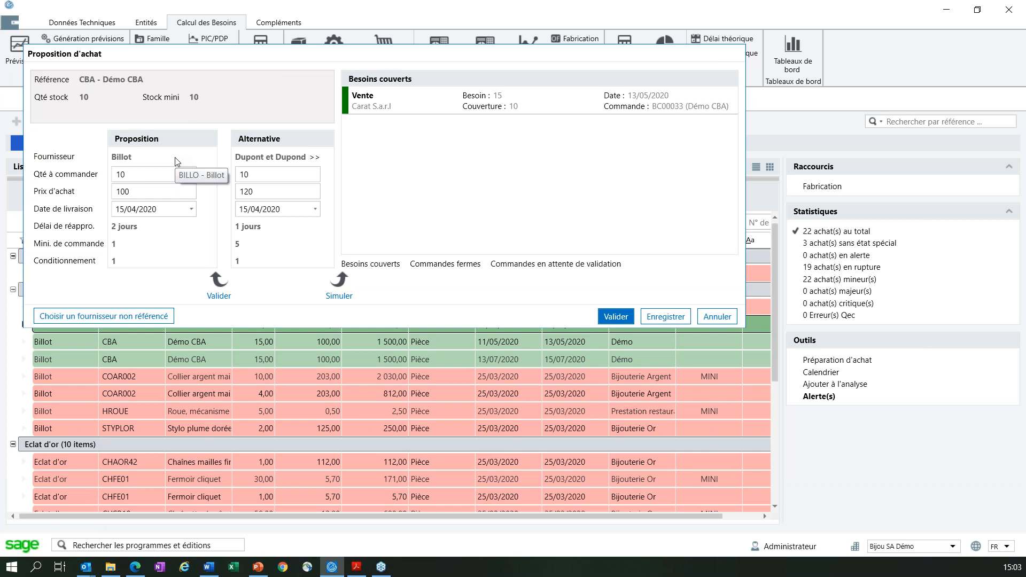
{"action": "left_click", "coordinate": [153, 174]}
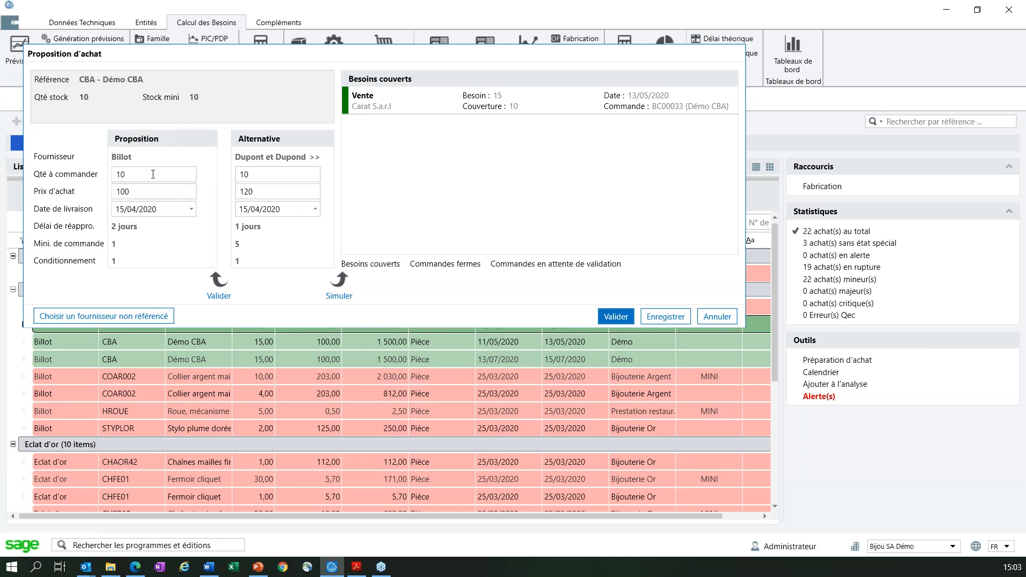
{"action": "left_click", "coordinate": [147, 193]}
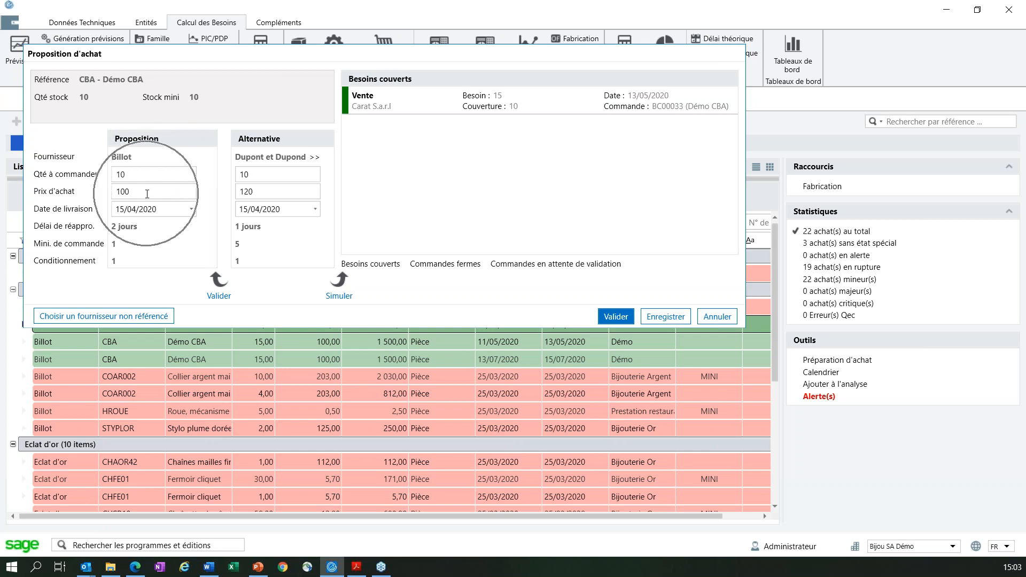
Browse the alternative suppliers for the CBA proposal and close it without saving.
{"action": "left_click", "coordinate": [315, 157]}
{"action": "left_click", "coordinate": [239, 158]}
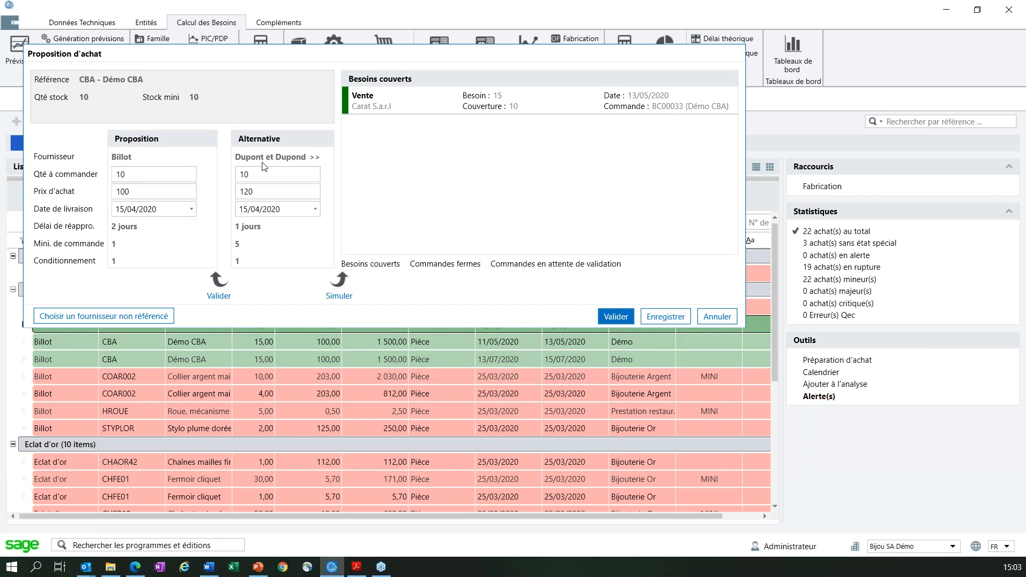
{"action": "left_click", "coordinate": [316, 158]}
{"action": "left_click", "coordinate": [238, 160]}
{"action": "left_click", "coordinate": [315, 158]}
{"action": "left_click", "coordinate": [239, 157]}
{"action": "left_click", "coordinate": [717, 317]}
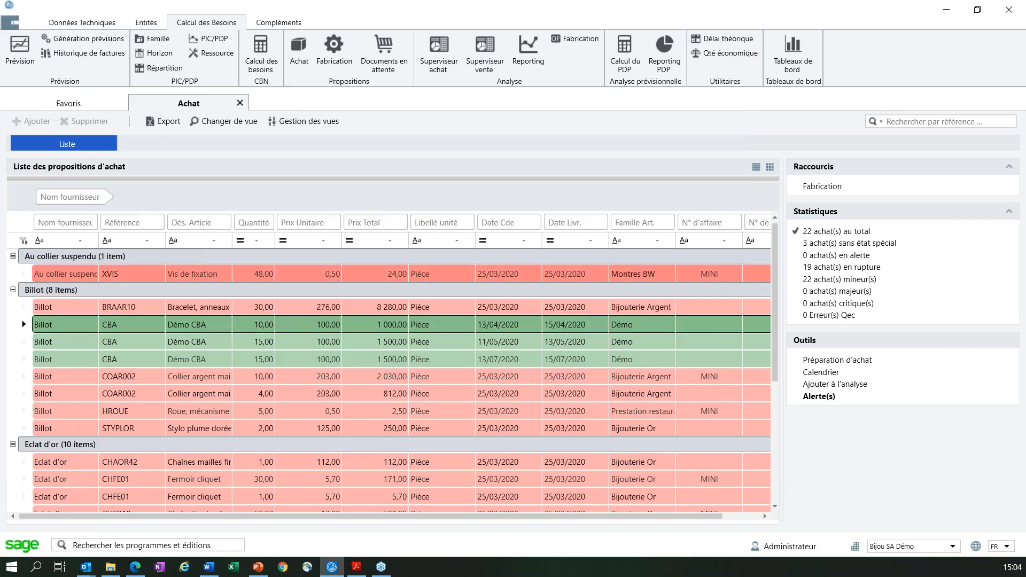
Open the weekly reporting for CBA from its proposal and examine the sales, purchases, generated proposals and stock in the table and chart.
{"action": "left_click", "coordinate": [88, 331]}
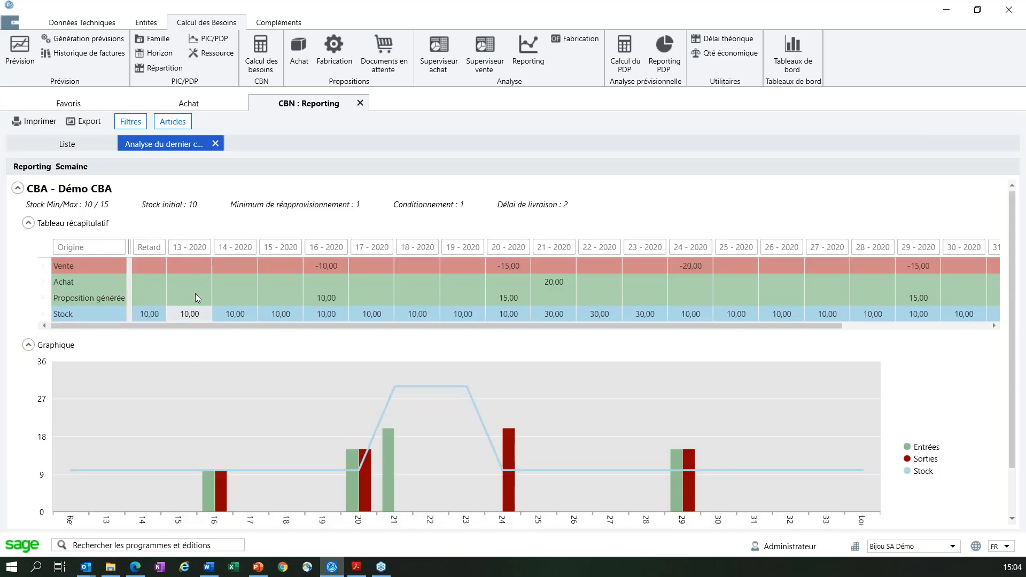
{"action": "mouse_move", "coordinate": [209, 493]}
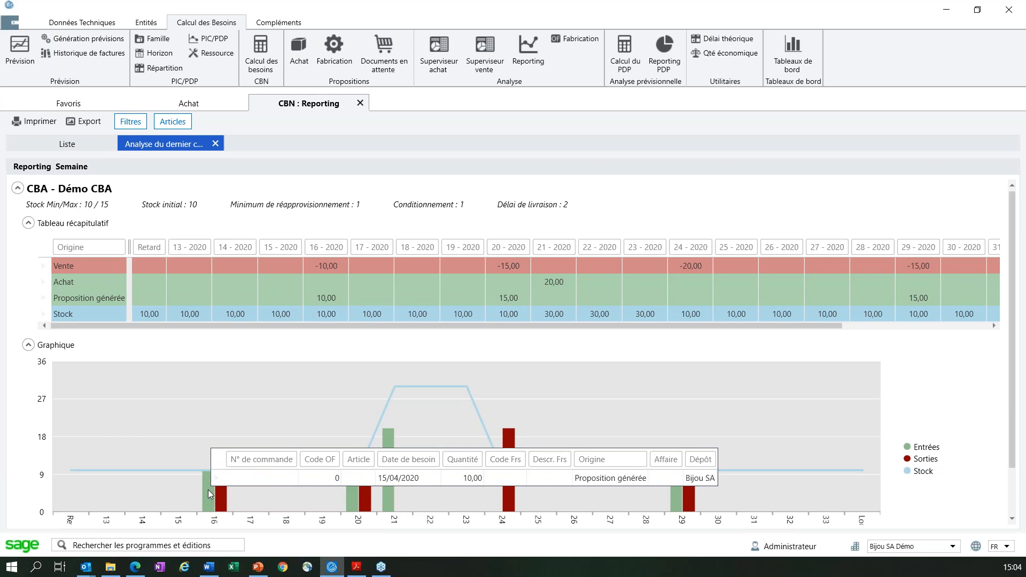
{"action": "left_click", "coordinate": [210, 481]}
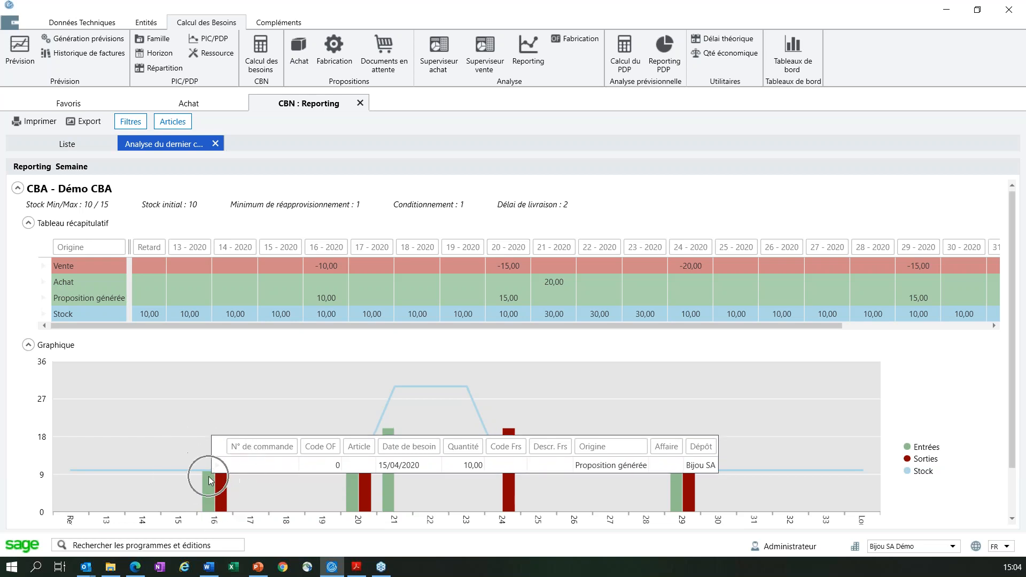
{"action": "left_click", "coordinate": [221, 495]}
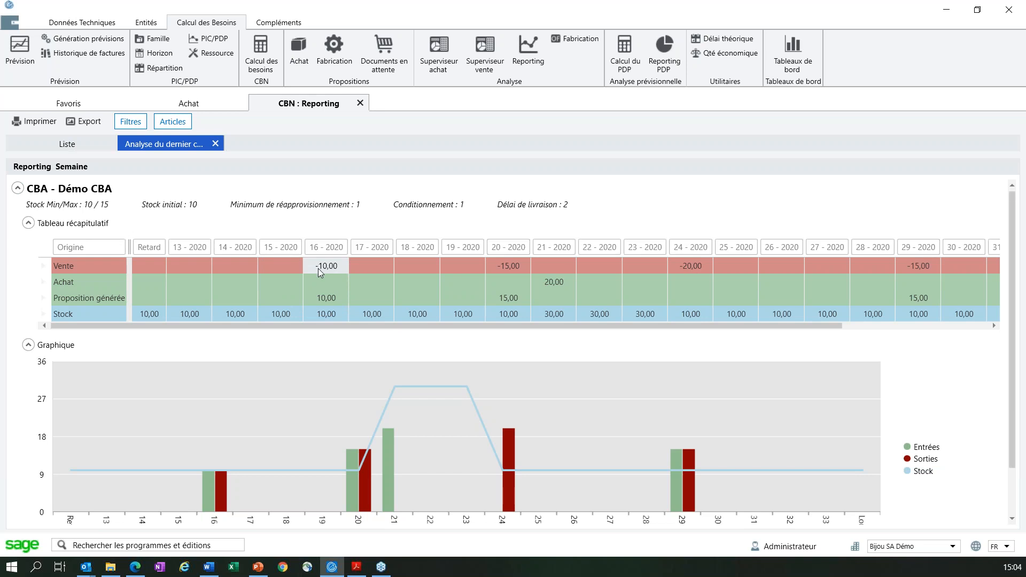
{"action": "left_click", "coordinate": [320, 300]}
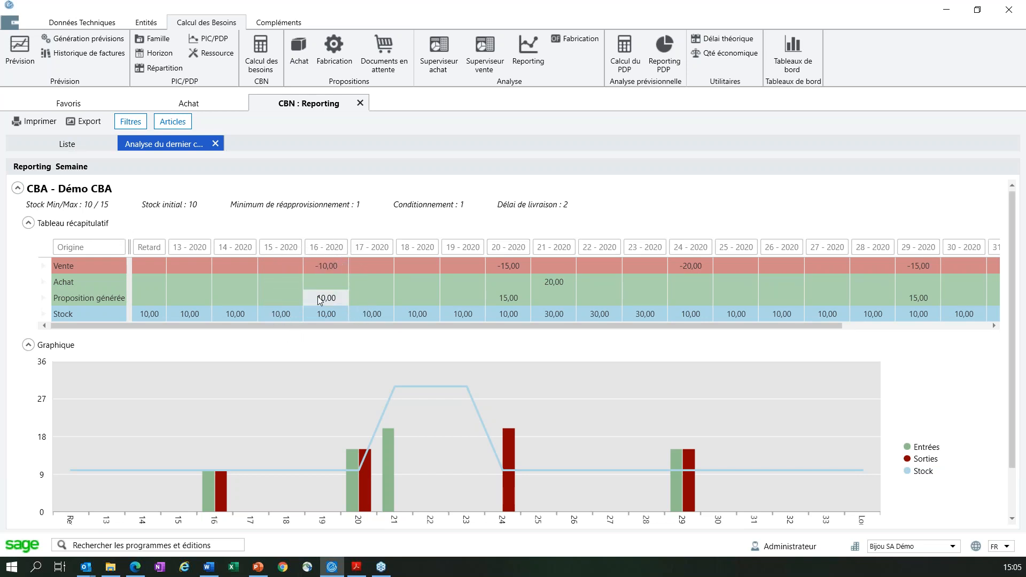
{"action": "left_click", "coordinate": [283, 315]}
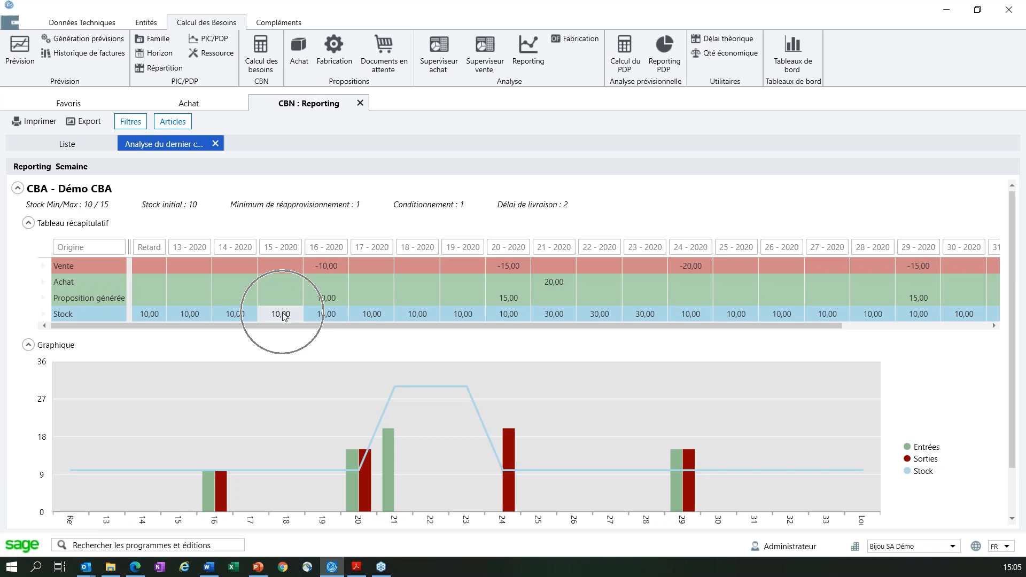
{"action": "left_click", "coordinate": [328, 300]}
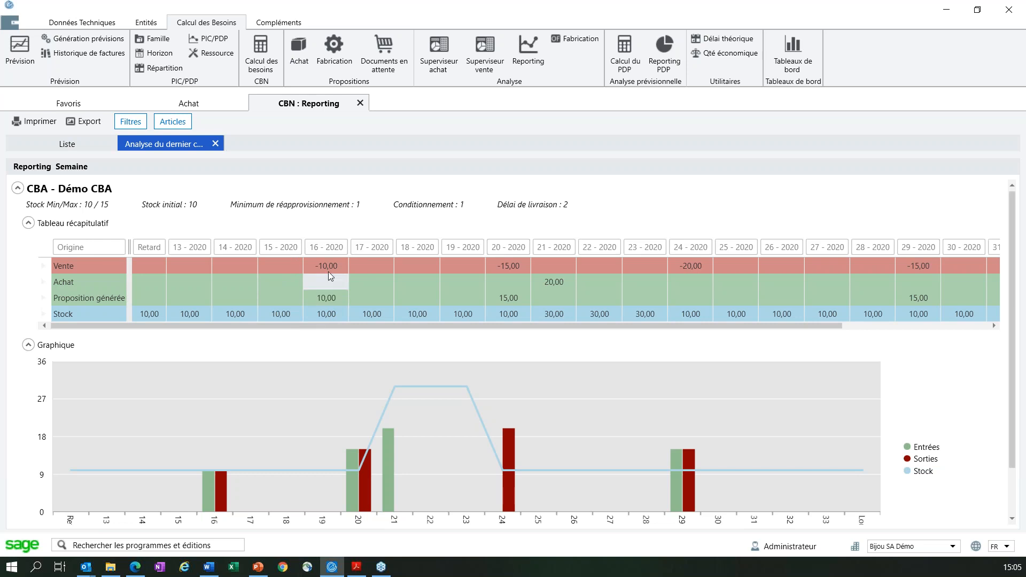
{"action": "left_click", "coordinate": [564, 281]}
{"action": "left_click", "coordinate": [514, 458]}
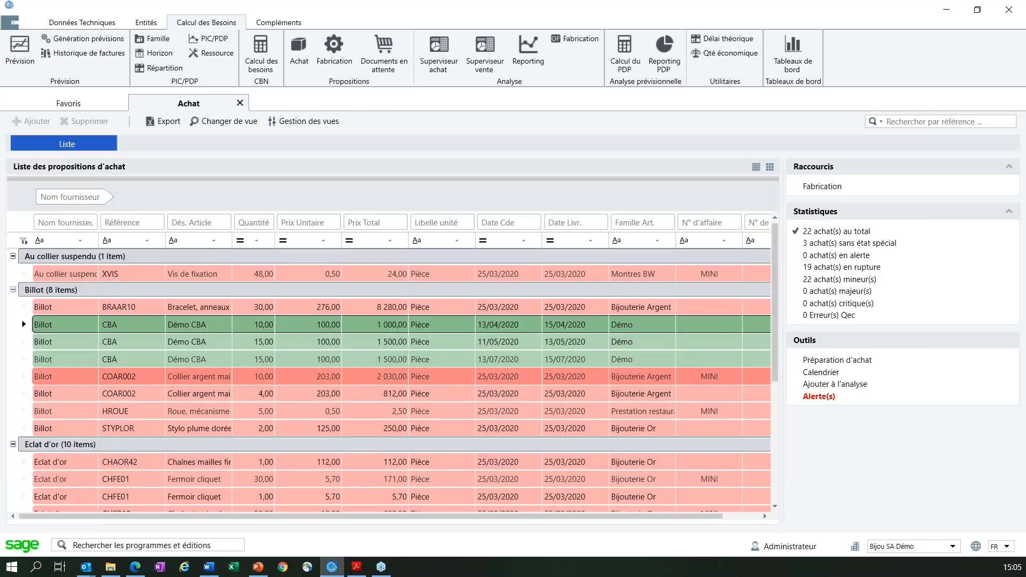
Examine the planned and firm delivery days in the Billot supplier calendar, and close the calendar.
{"action": "left_click", "coordinate": [821, 372]}
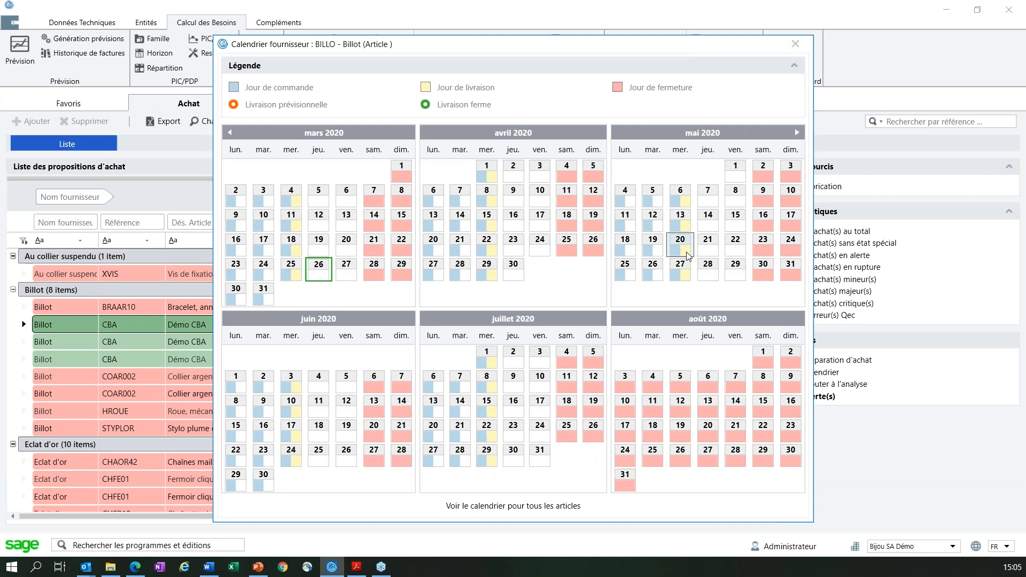
{"action": "mouse_move", "coordinate": [687, 255]}
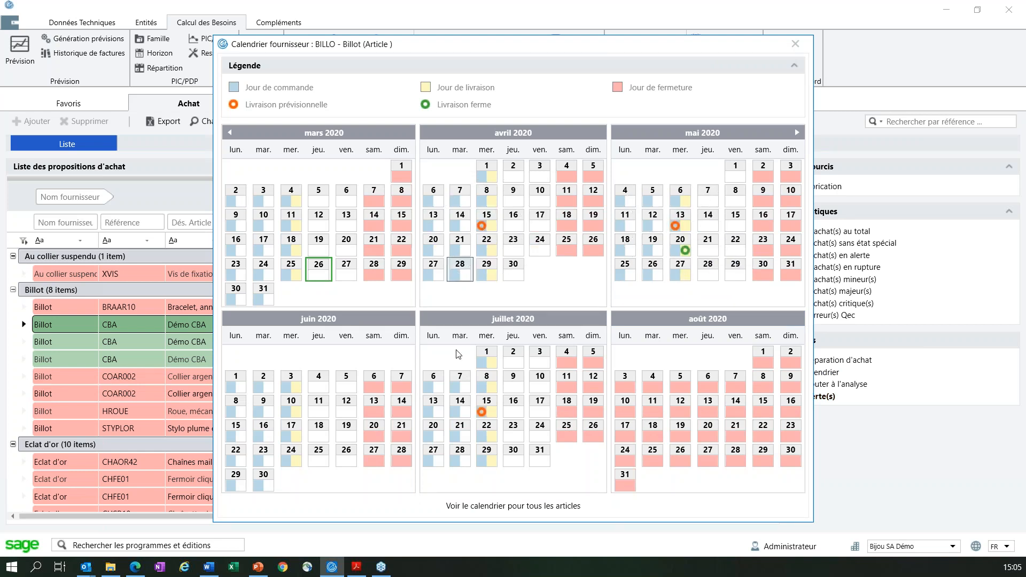
{"action": "mouse_move", "coordinate": [483, 417]}
{"action": "left_click", "coordinate": [796, 44]}
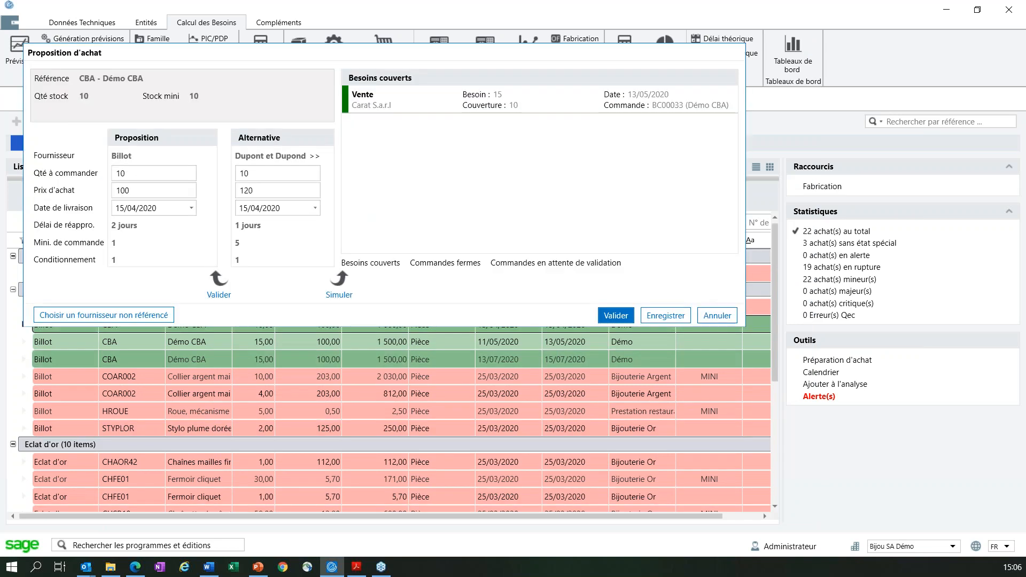
Validate Billot's CBA purchase proposal for 10 pieces at a price of 100, with delivery on 15/04/2020.
{"action": "left_click", "coordinate": [131, 190]}
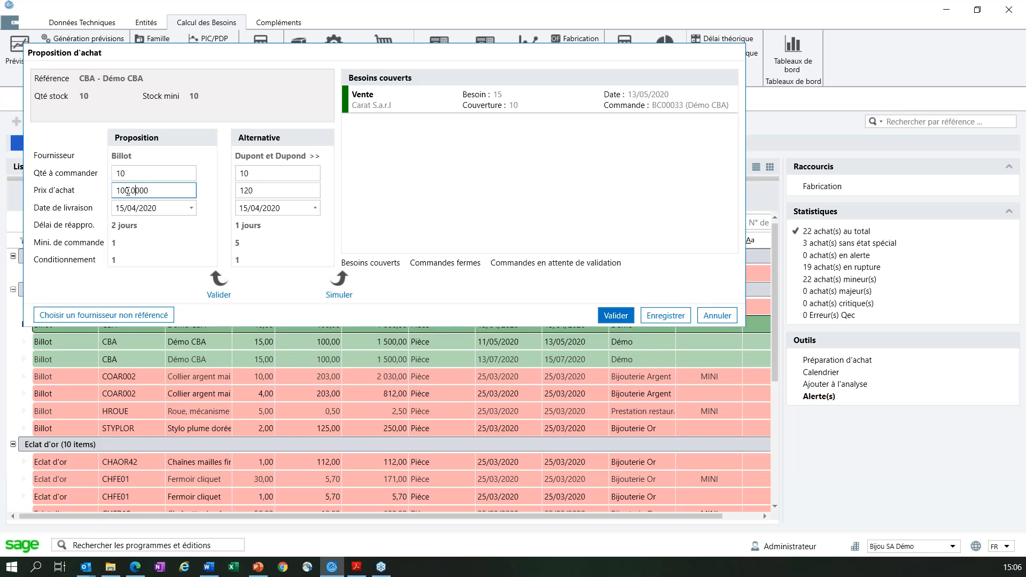
{"action": "left_click", "coordinate": [615, 317]}
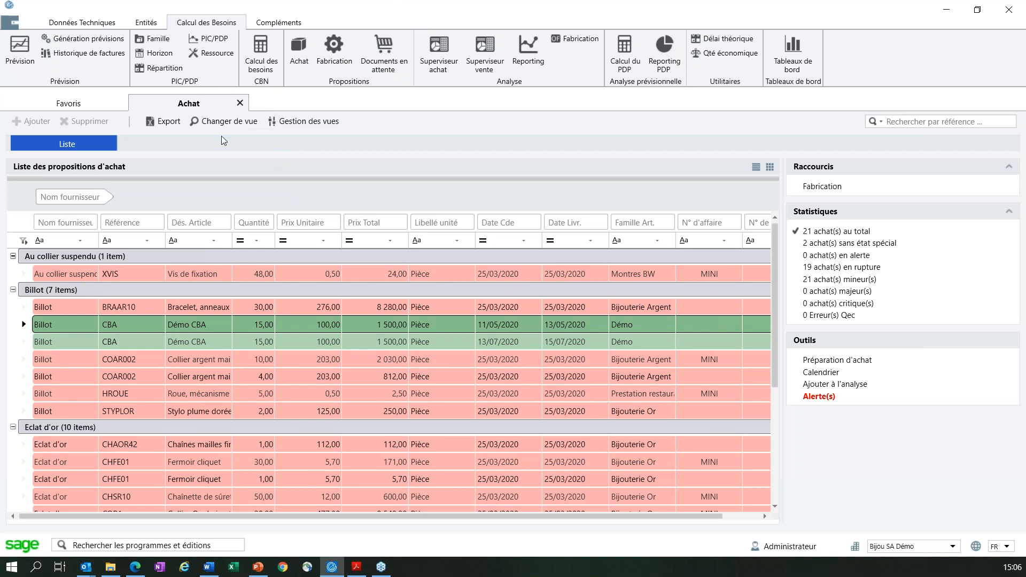
{"action": "left_click", "coordinate": [323, 323]}
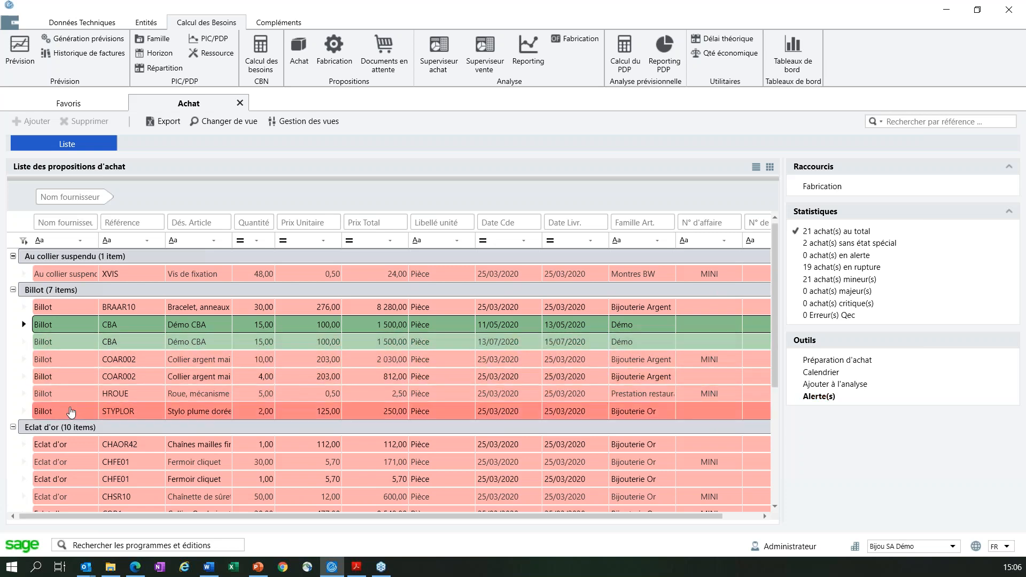
Group Billot's two COAR002 purchase proposals into one proposal for 14 pieces, with delivery on 25/03/2020.
{"action": "left_click", "coordinate": [64, 361]}
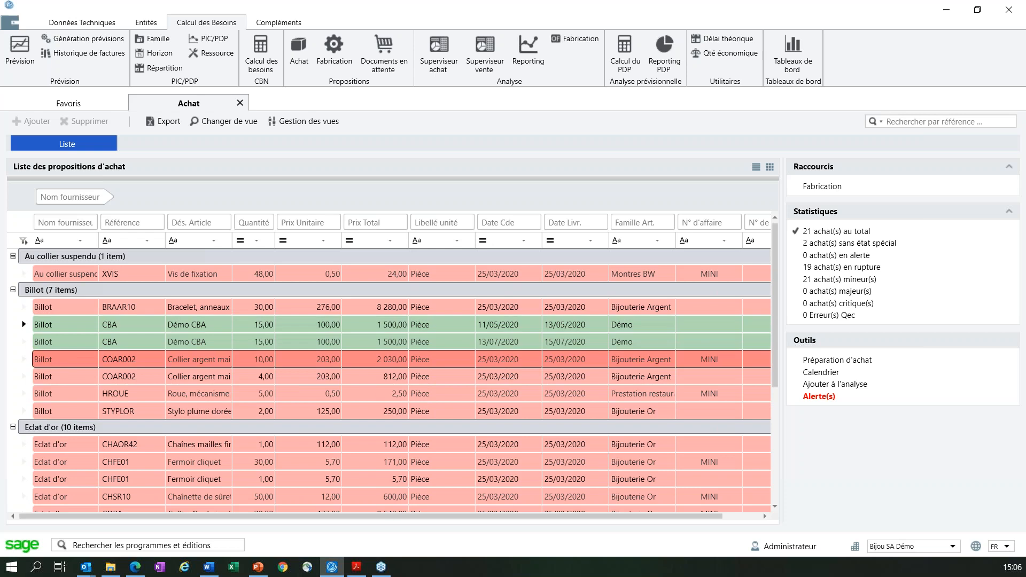
{"action": "left_click", "coordinate": [64, 378]}
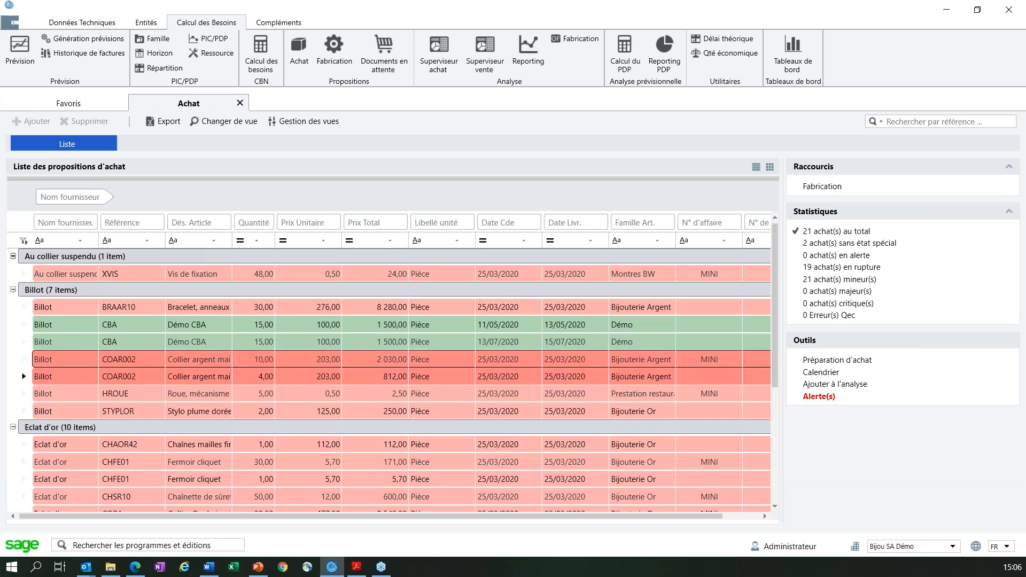
{"action": "right_click", "coordinate": [64, 374]}
{"action": "left_click", "coordinate": [134, 380]}
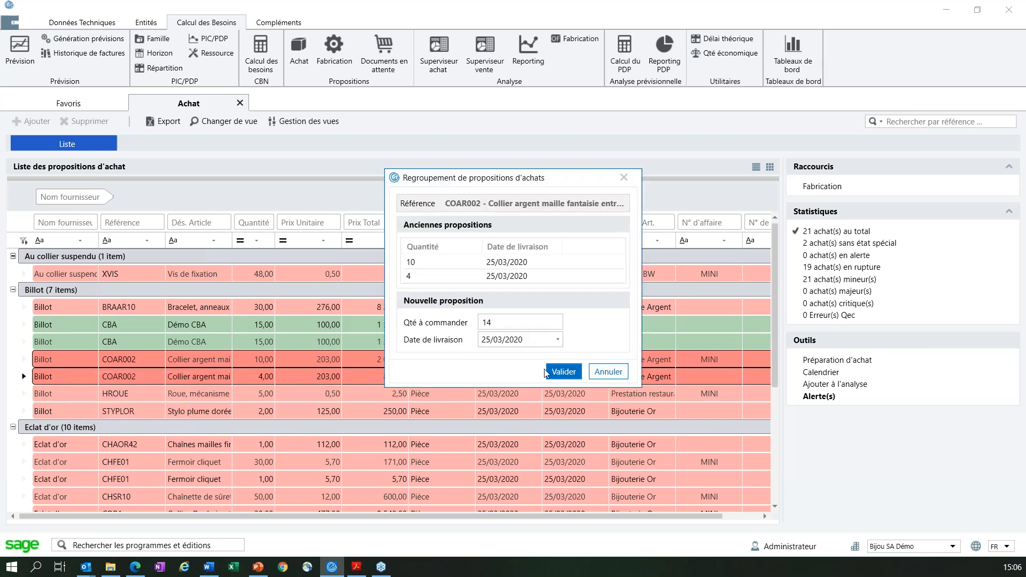
{"action": "left_click", "coordinate": [545, 372]}
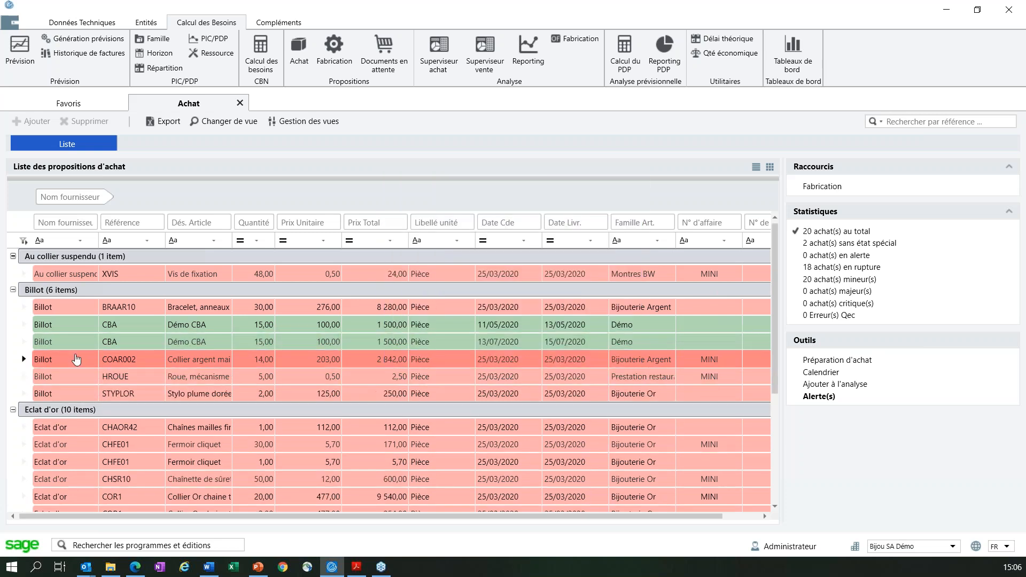
Examine the split options for Billot's grouped COAR002 proposal, and cancel without splitting it.
{"action": "right_click", "coordinate": [76, 356]}
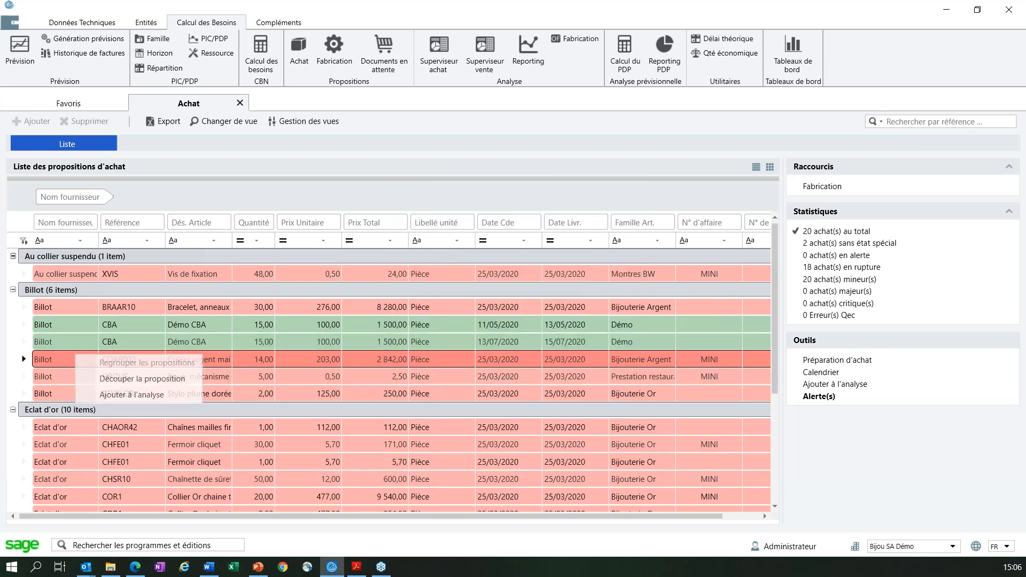
{"action": "left_click", "coordinate": [120, 379]}
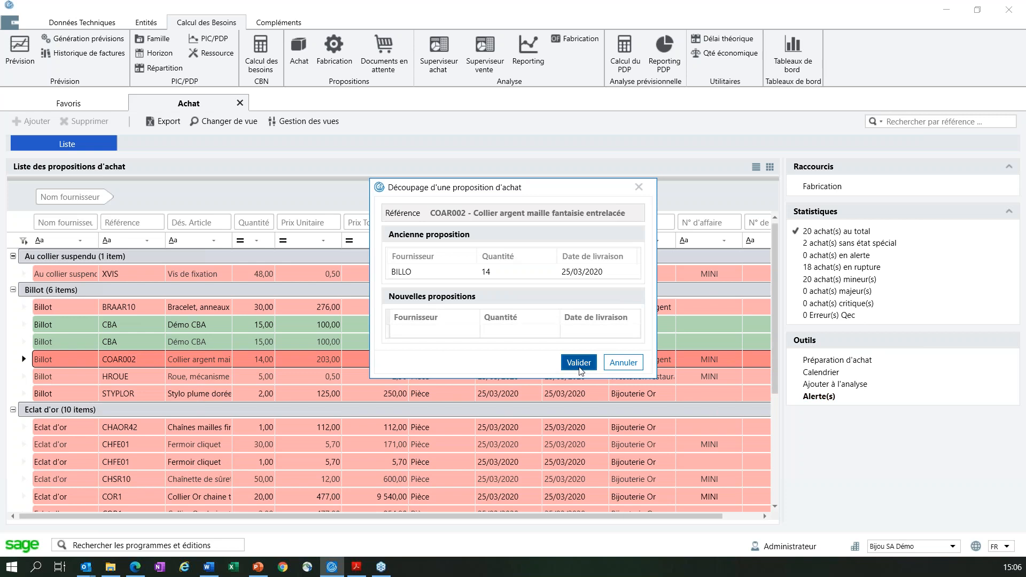
{"action": "left_click", "coordinate": [616, 365]}
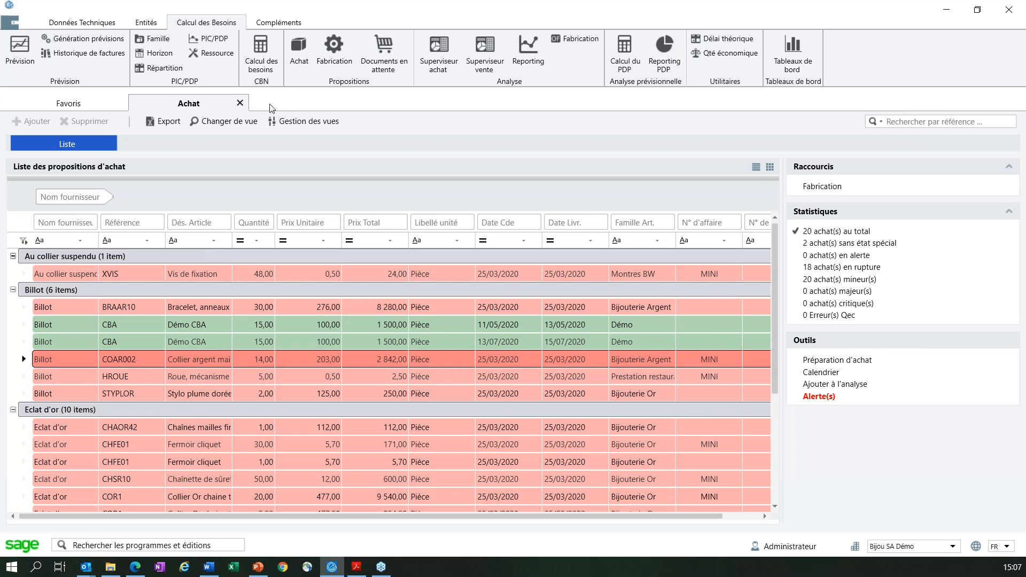
Review the list of manufacturing order proposals and close it.
{"action": "left_click", "coordinate": [333, 51]}
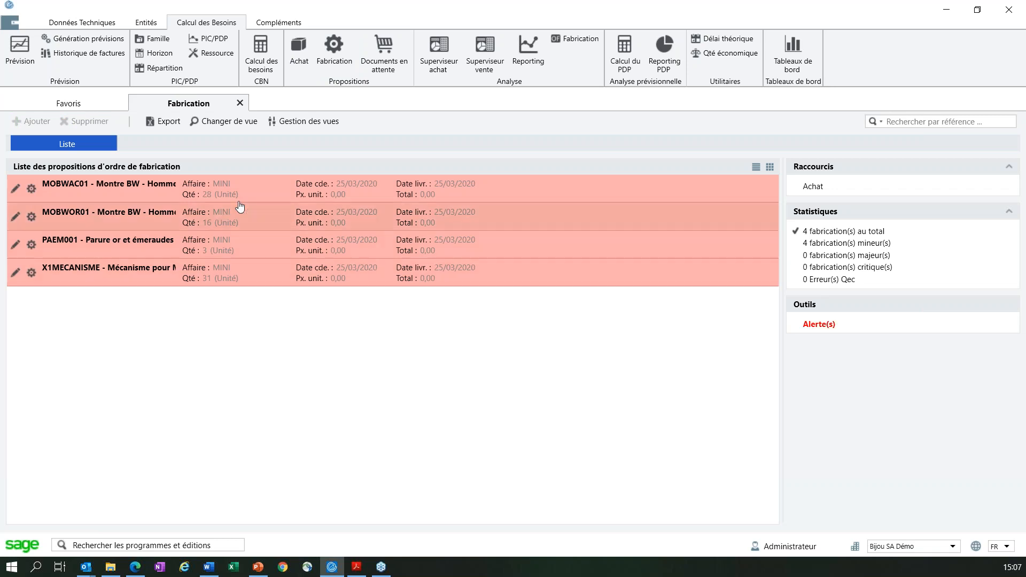
{"action": "left_click", "coordinate": [263, 288]}
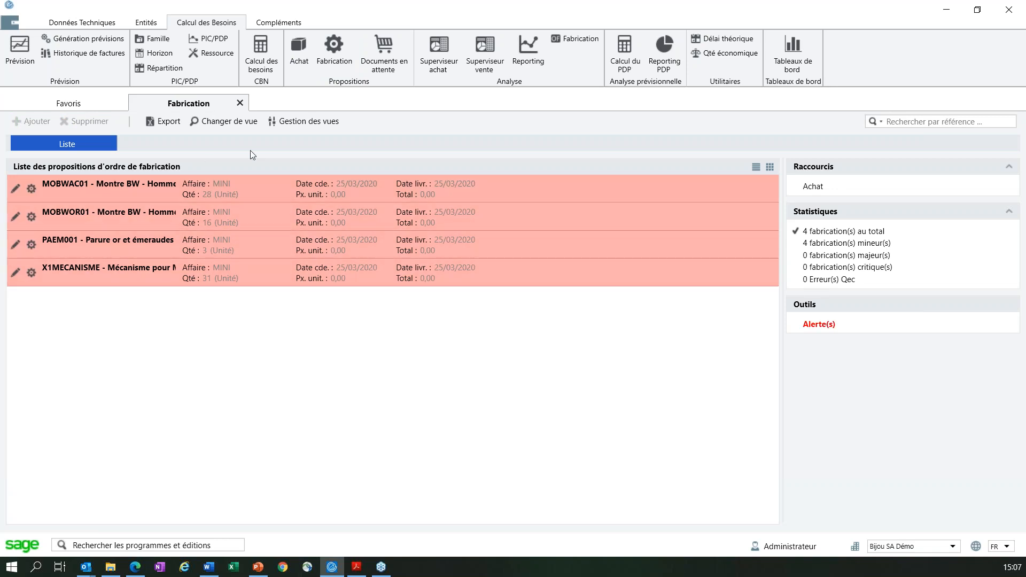
{"action": "left_click", "coordinate": [240, 103]}
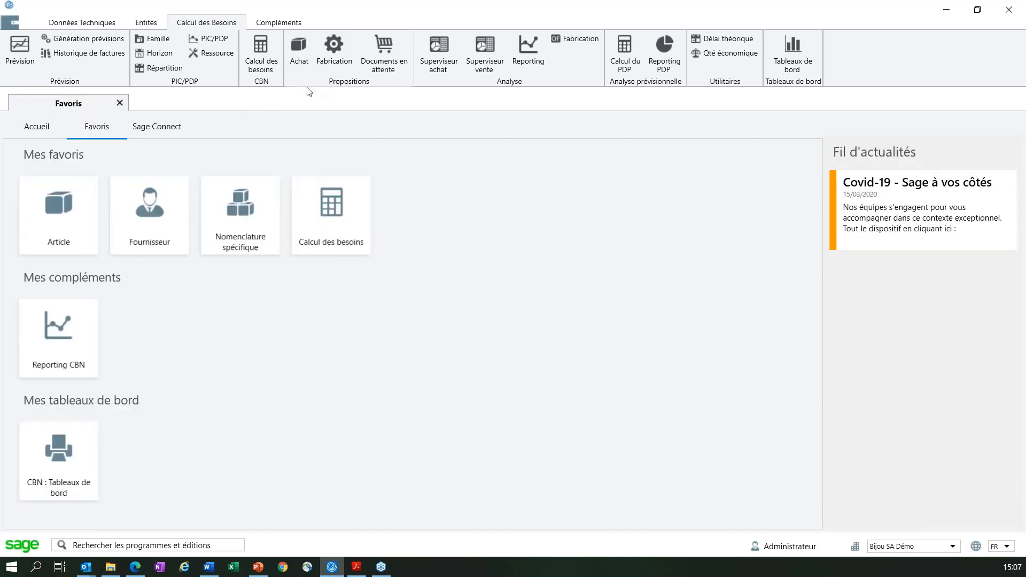
Open the pending purchase documents and compare the contents of the Billot and Breloque S.a.r.l orders.
{"action": "left_click", "coordinate": [404, 63]}
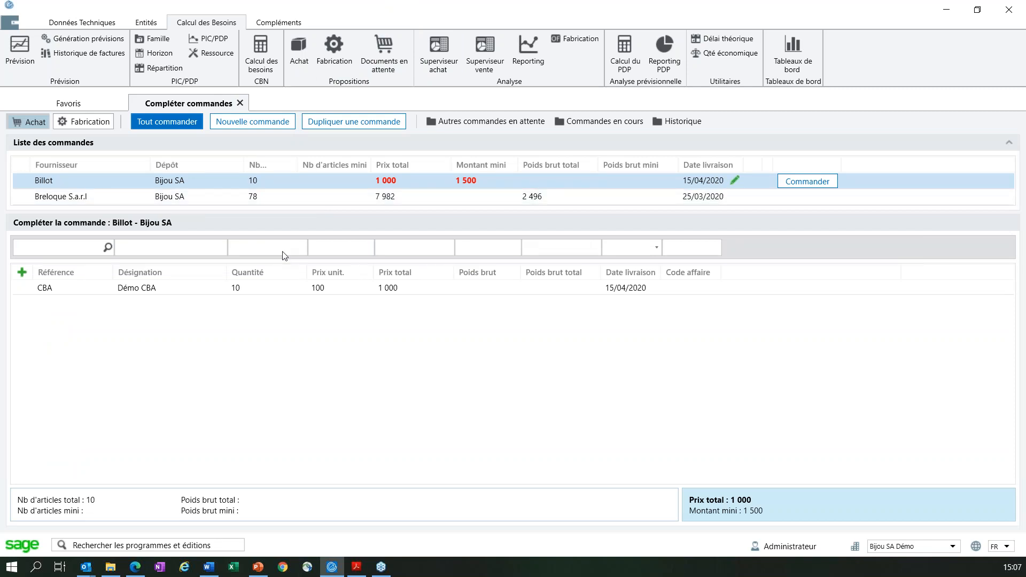
{"action": "left_click", "coordinate": [50, 196]}
{"action": "left_click", "coordinate": [50, 180]}
{"action": "left_click", "coordinate": [51, 196]}
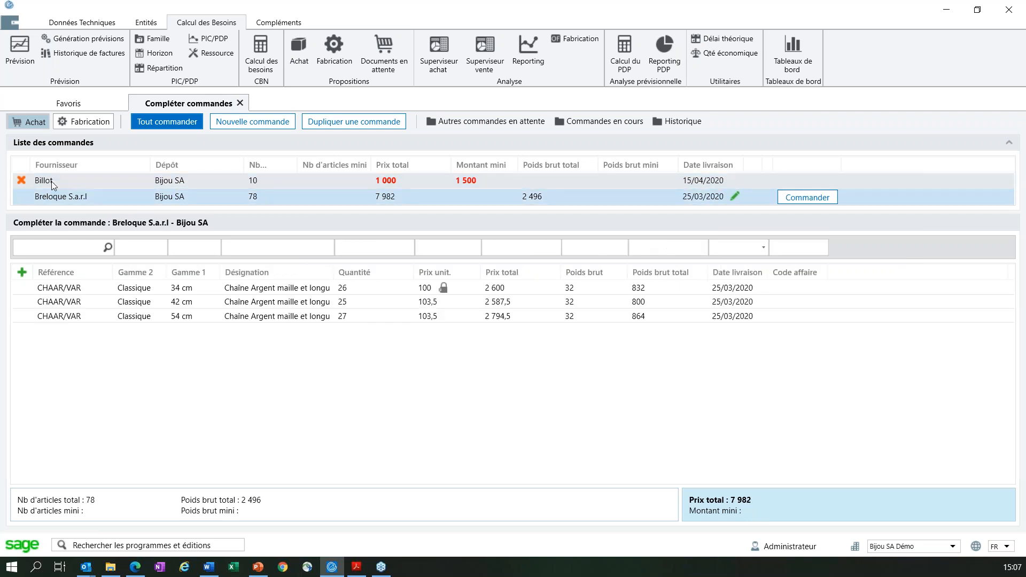
{"action": "left_click", "coordinate": [52, 185]}
{"action": "left_click", "coordinate": [52, 198]}
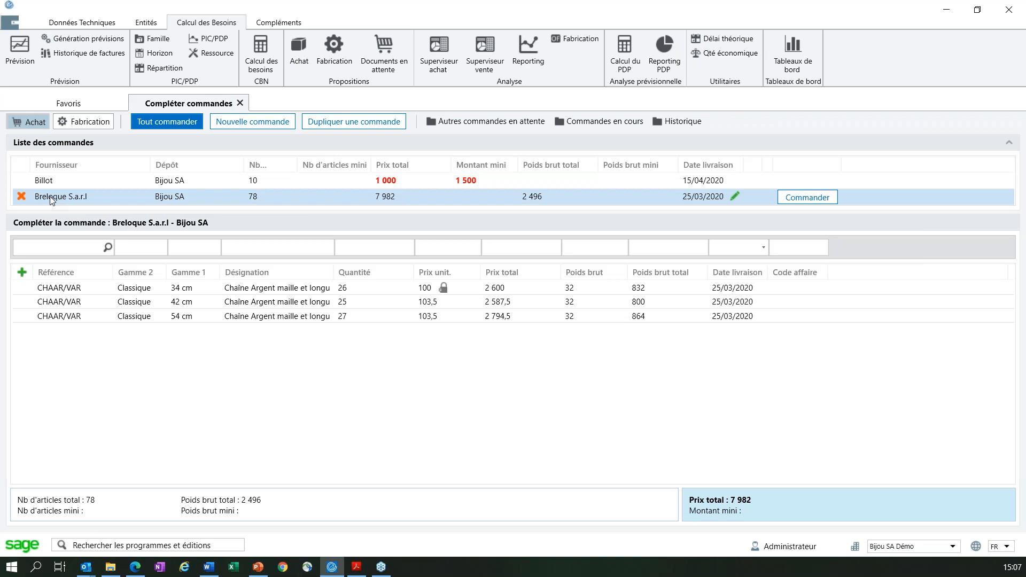
Inspect the quantity and unit price fields of the 34 cm CHAAR/VAR line in the Breloque S.a.r.l order.
{"action": "left_click", "coordinate": [293, 288]}
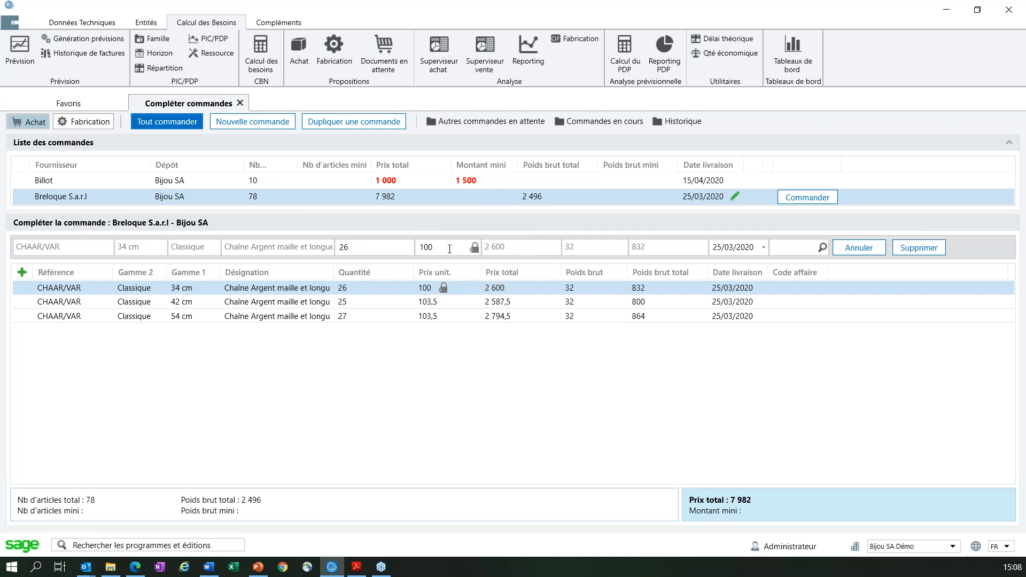
{"action": "left_click", "coordinate": [449, 249]}
{"action": "left_click", "coordinate": [815, 198]}
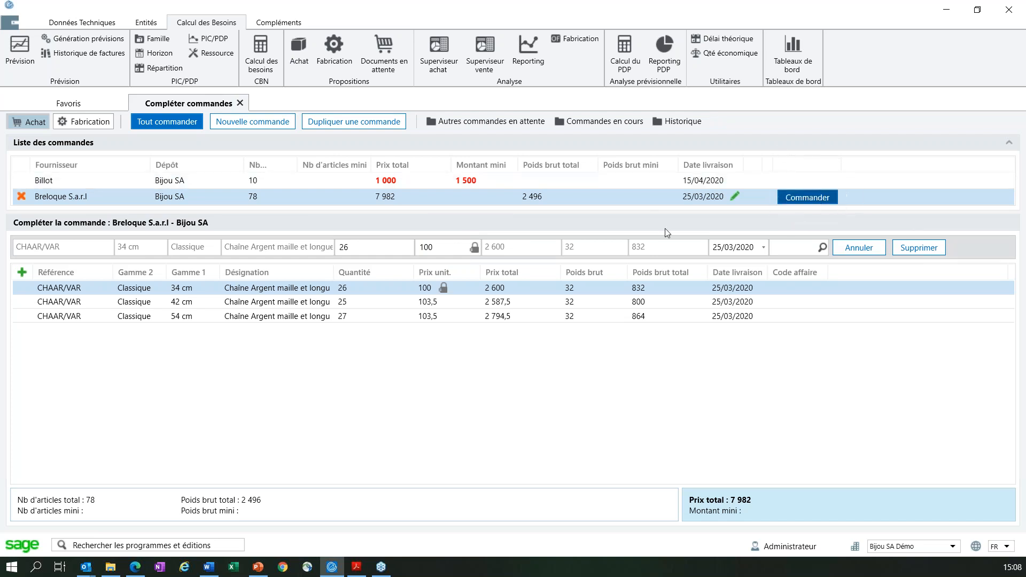
Add the item BAAR01 (Bague Argent) to the pending Billot order with a quantity of 10.
{"action": "left_click", "coordinate": [433, 184]}
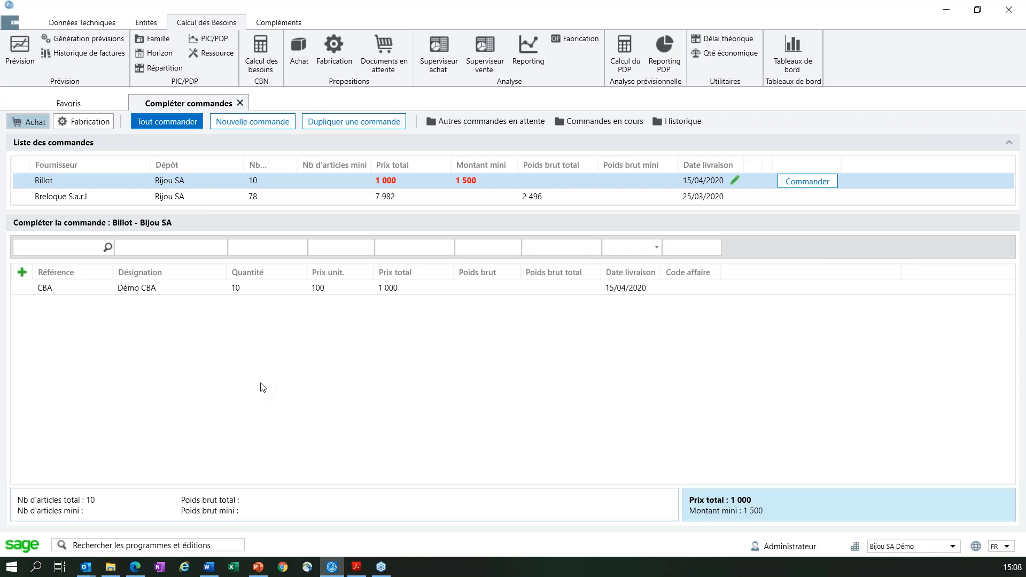
{"action": "left_click", "coordinate": [23, 273]}
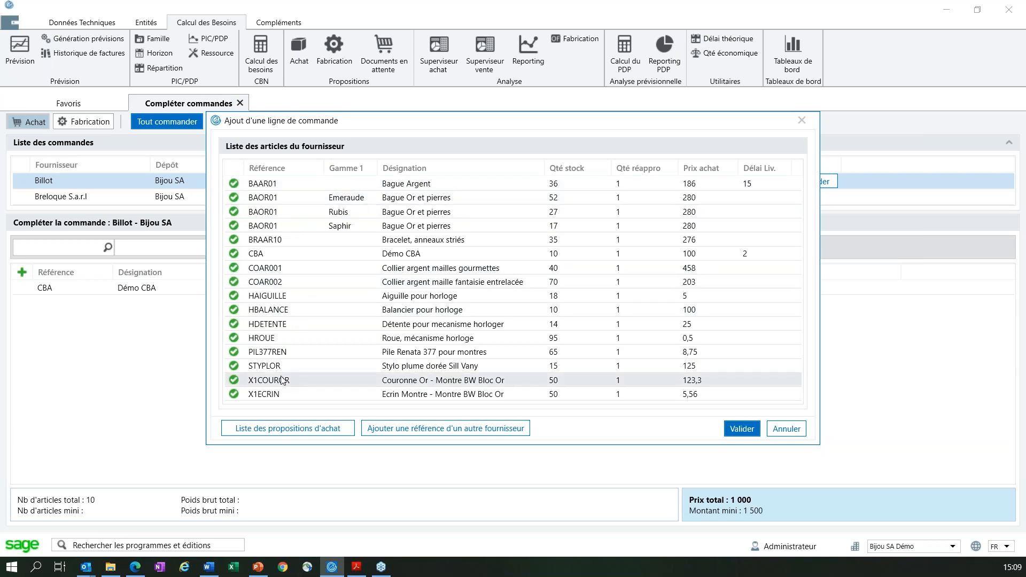
{"action": "left_click", "coordinate": [345, 184]}
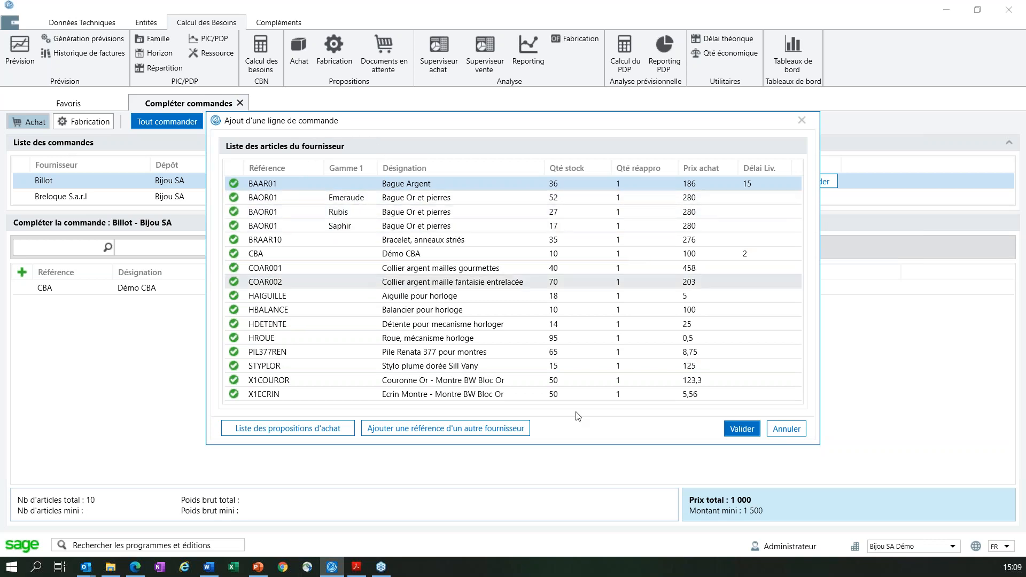
{"action": "left_click", "coordinate": [743, 429]}
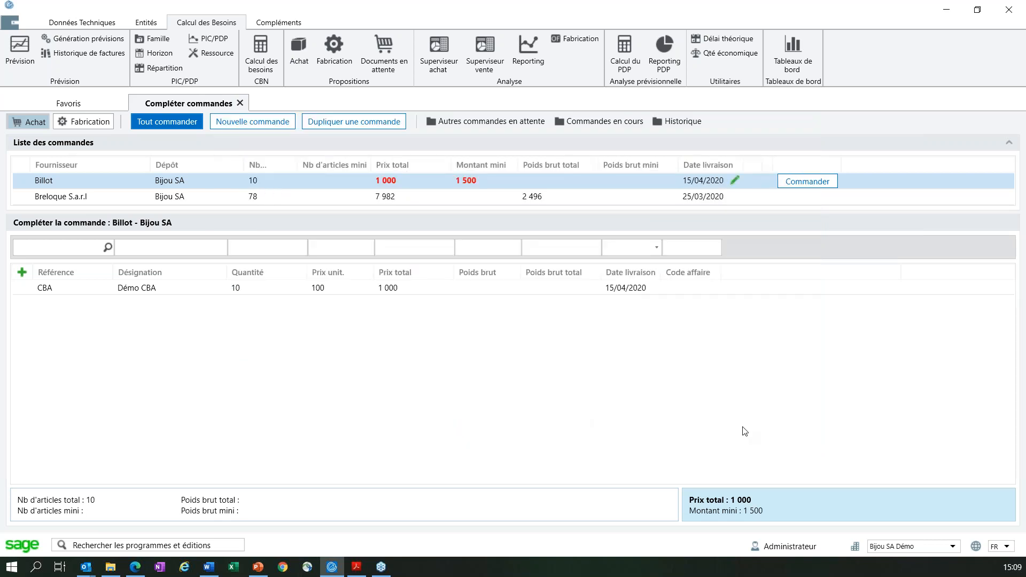
{"action": "type", "text": "5"}
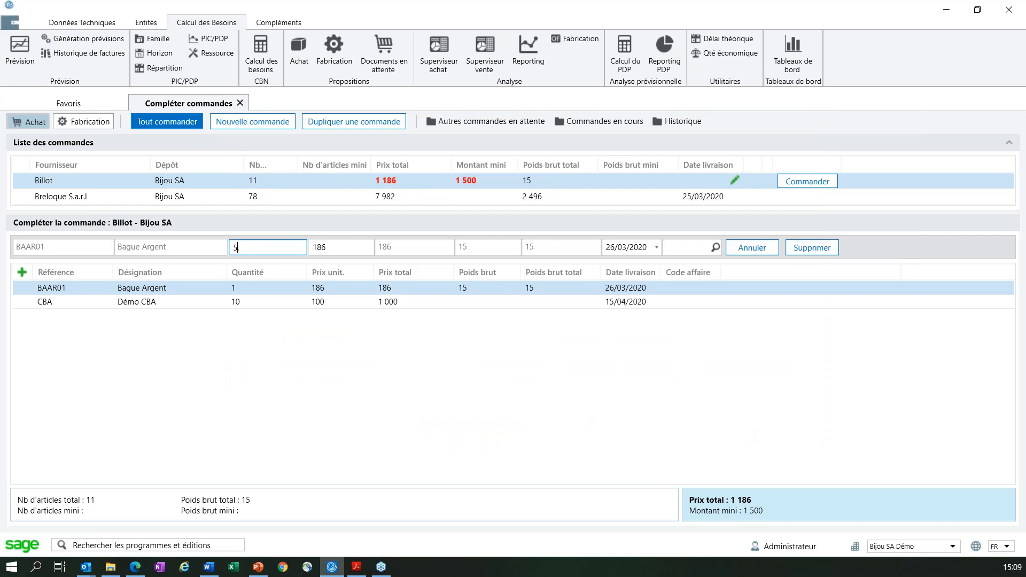
{"action": "key", "text": "BackSpace"}
{"action": "type", "text": "10,"}
{"action": "key", "text": "Return"}
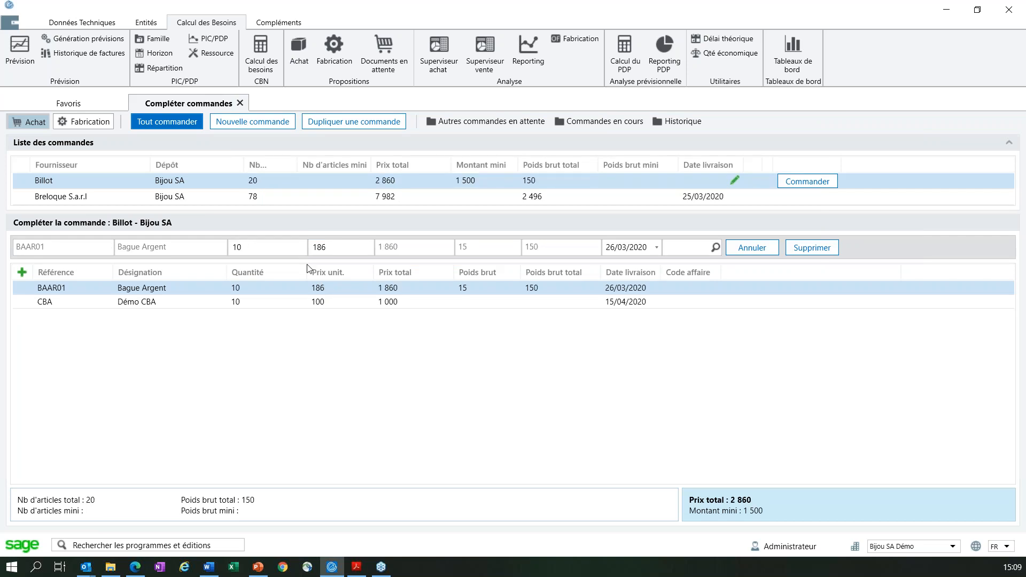
Place the completed Billot order with the document type set to Bon de commande.
{"action": "mouse_move", "coordinate": [205, 307]}
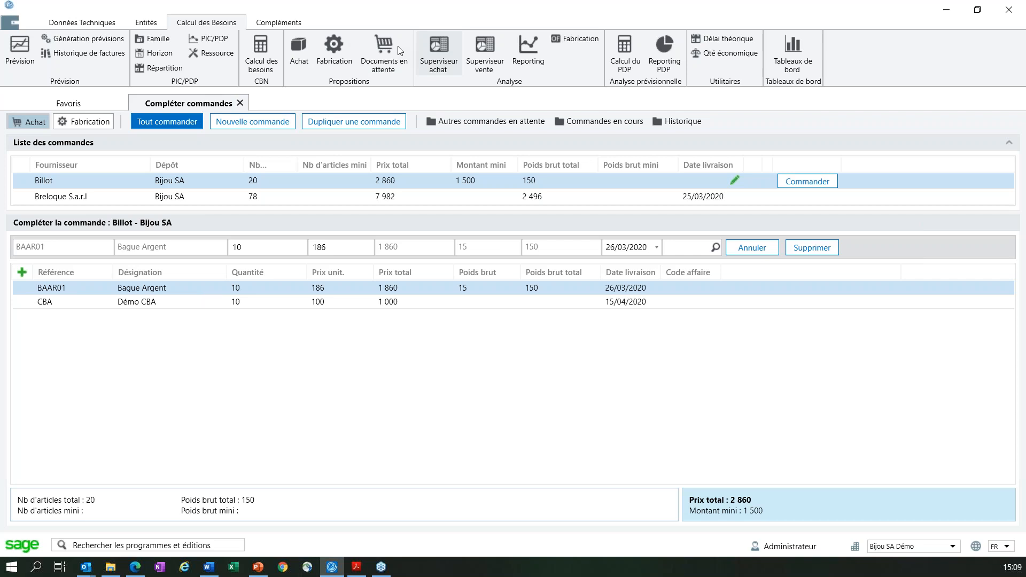
{"action": "key", "text": "ctrl"}
{"action": "key", "text": "ctrl"}
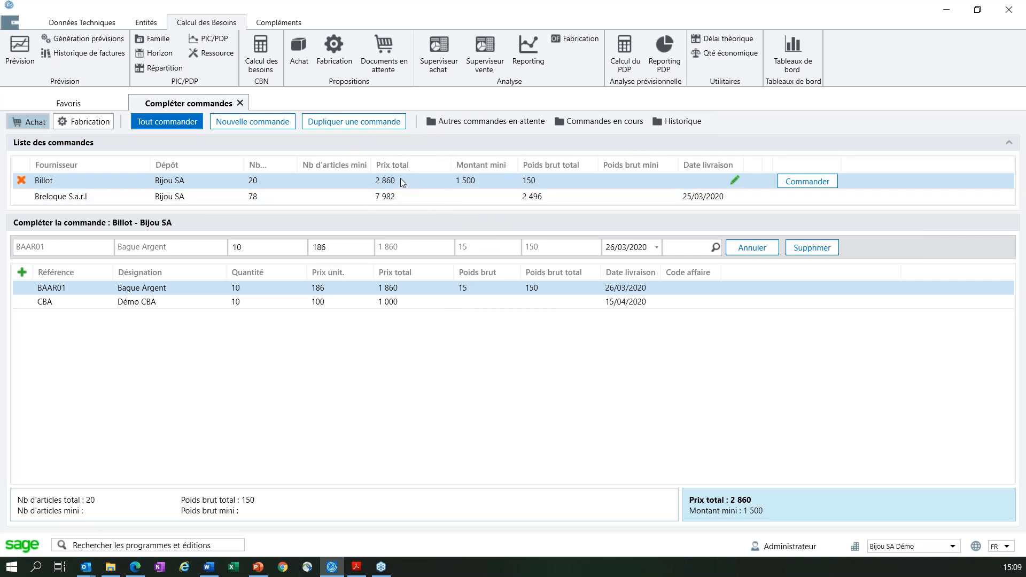
{"action": "left_click", "coordinate": [818, 184]}
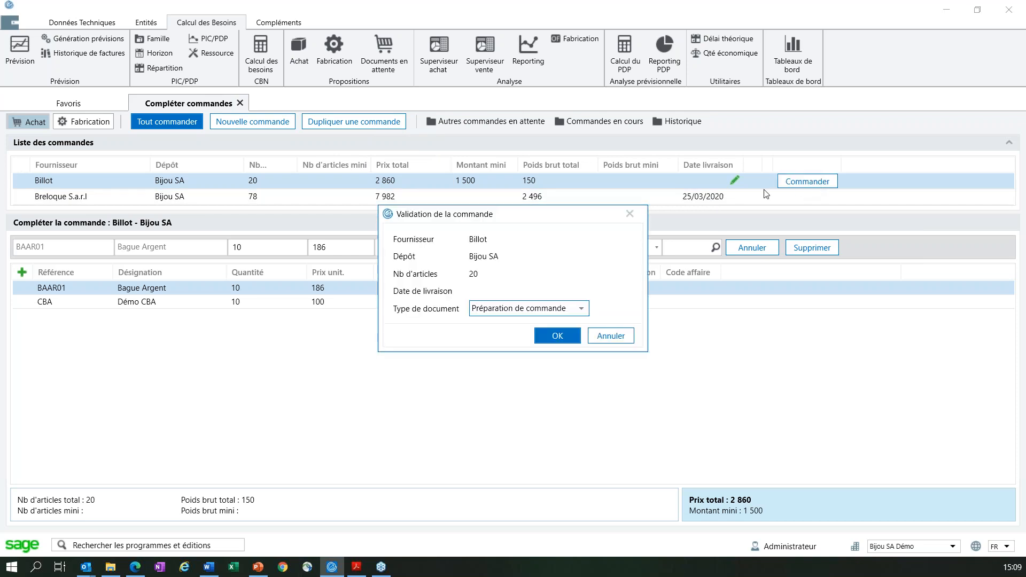
{"action": "left_click", "coordinate": [580, 310]}
{"action": "left_click", "coordinate": [502, 347]}
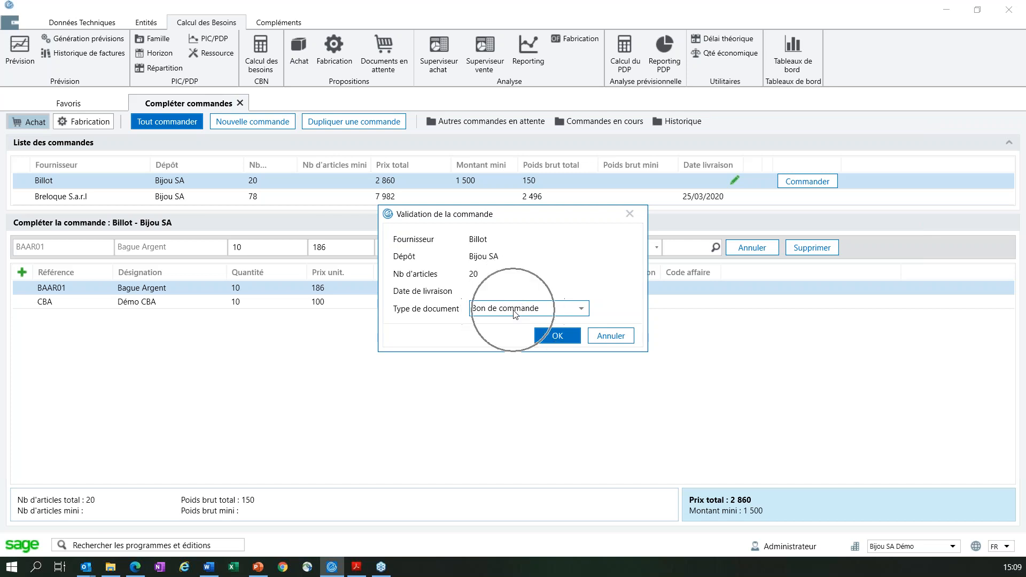
{"action": "left_click", "coordinate": [556, 341]}
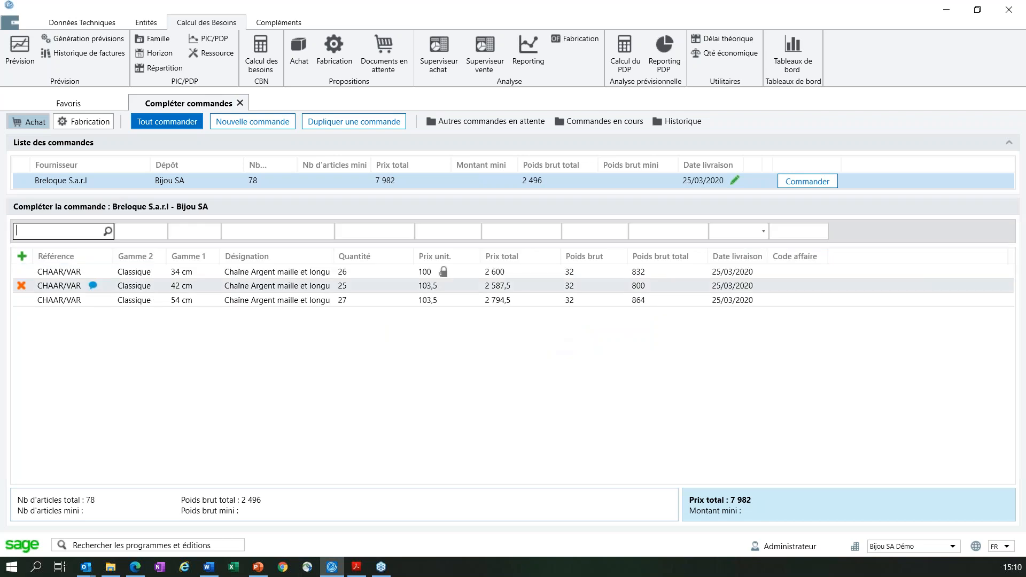
Open the purchase supervisor and review its overview, the list of orders and the list of suppliers.
{"action": "left_click", "coordinate": [84, 181]}
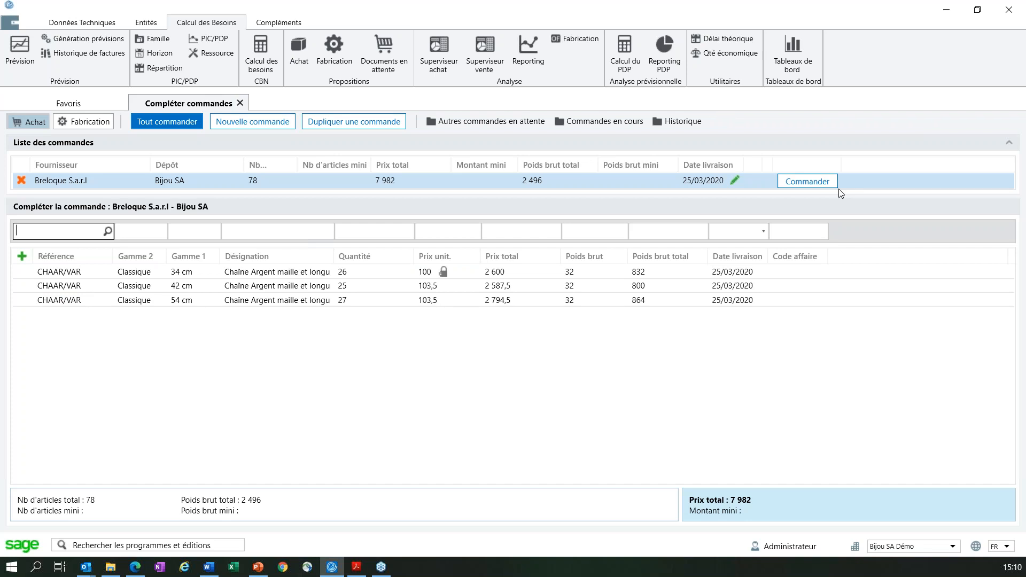
{"action": "left_click", "coordinate": [439, 64]}
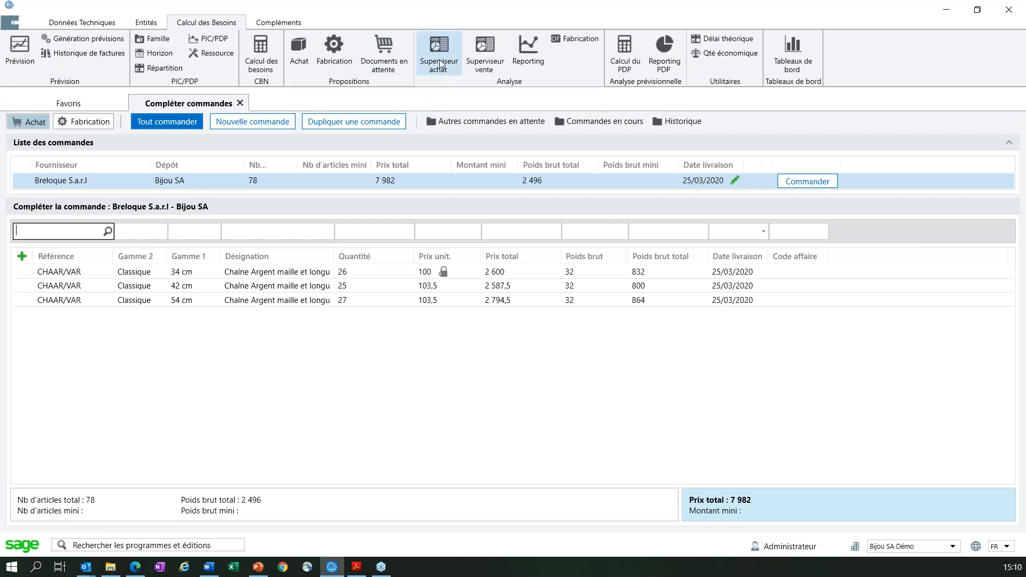
{"action": "left_click", "coordinate": [439, 61]}
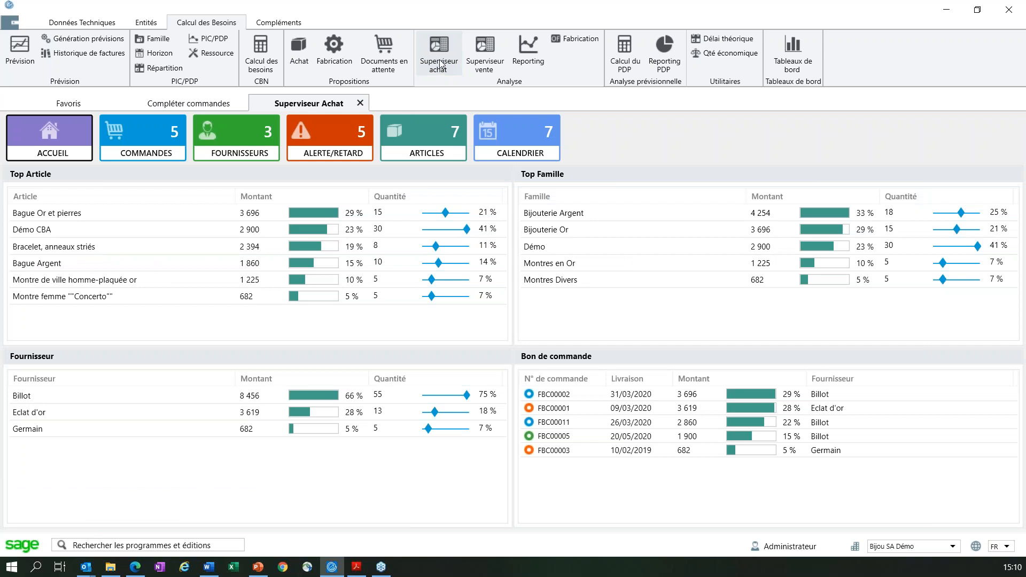
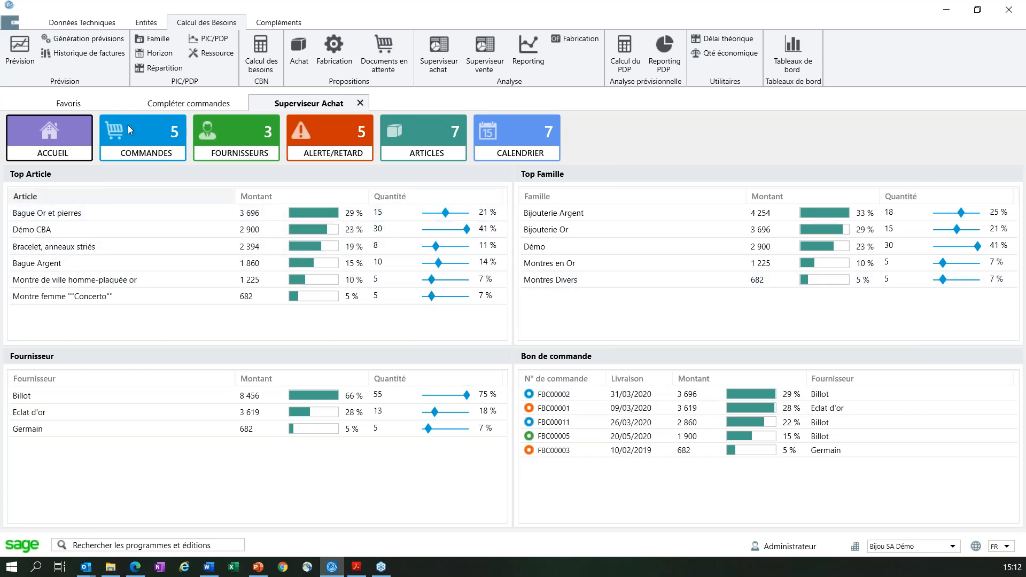
{"action": "left_click", "coordinate": [146, 140]}
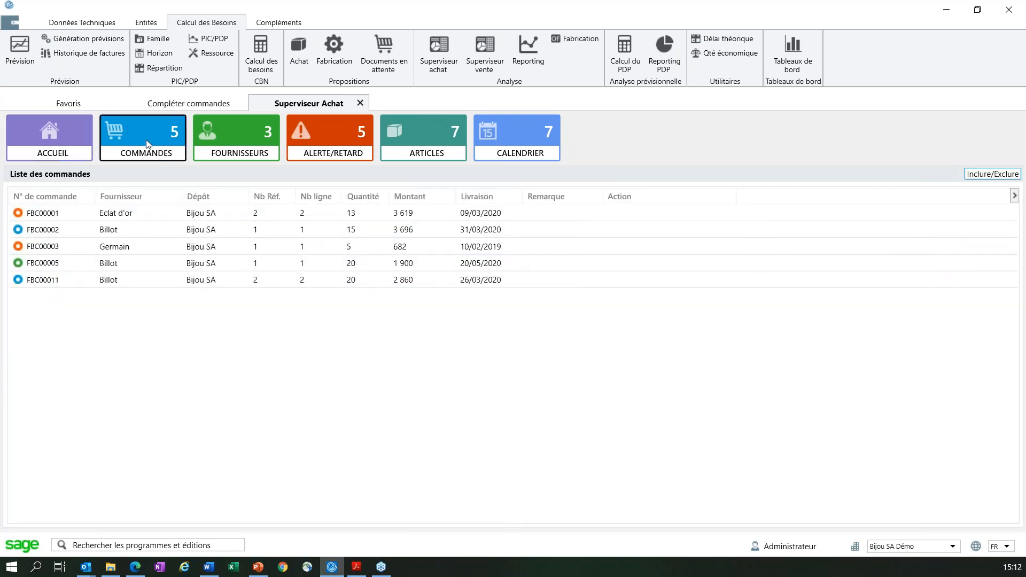
{"action": "left_click", "coordinate": [239, 144]}
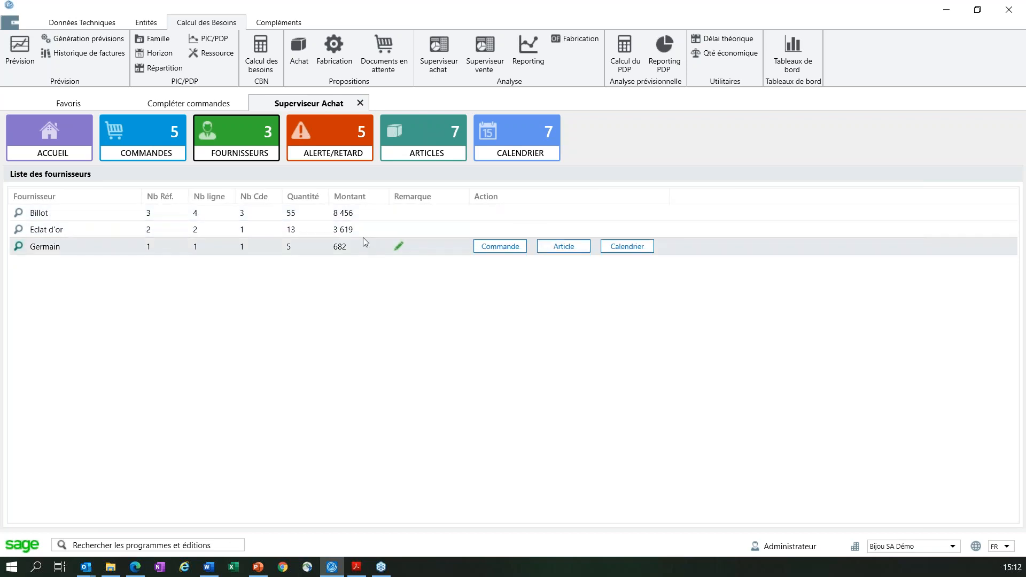
Review the purchase supervisor's alert and delay list, and check its alert threshold in days before cancelling the setting.
{"action": "left_click", "coordinate": [347, 131]}
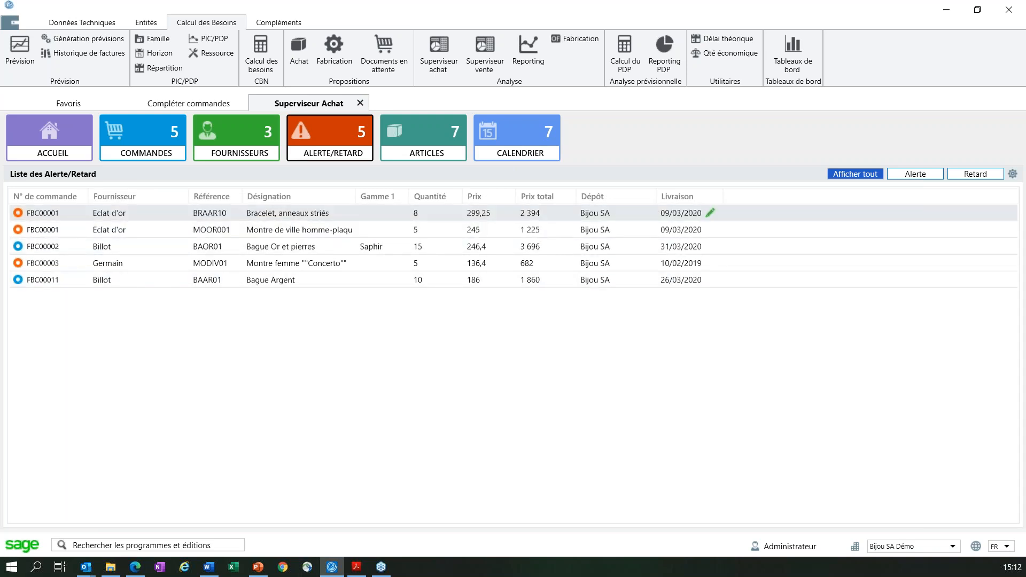
{"action": "left_click", "coordinate": [1012, 176]}
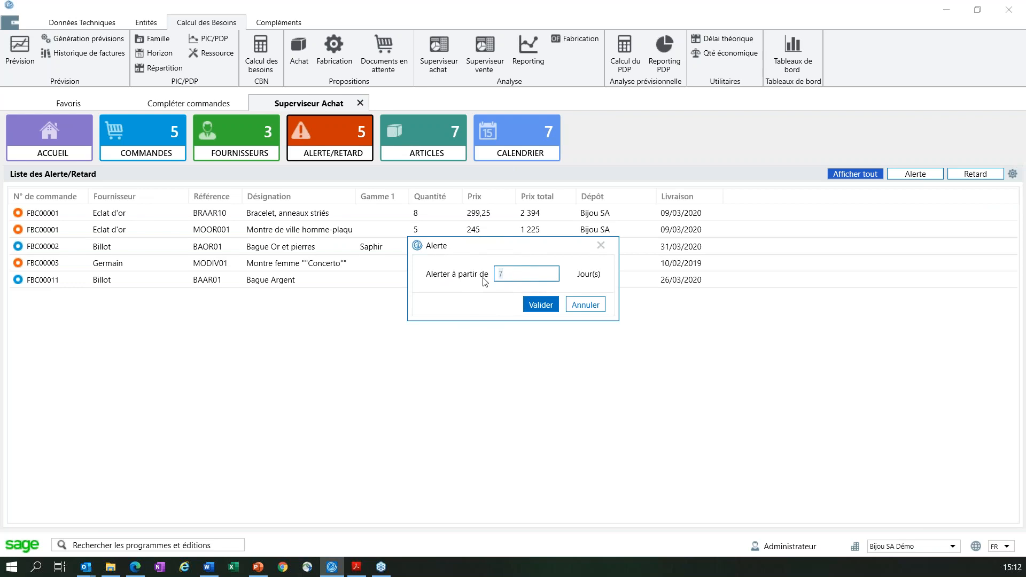
{"action": "left_click", "coordinate": [602, 308]}
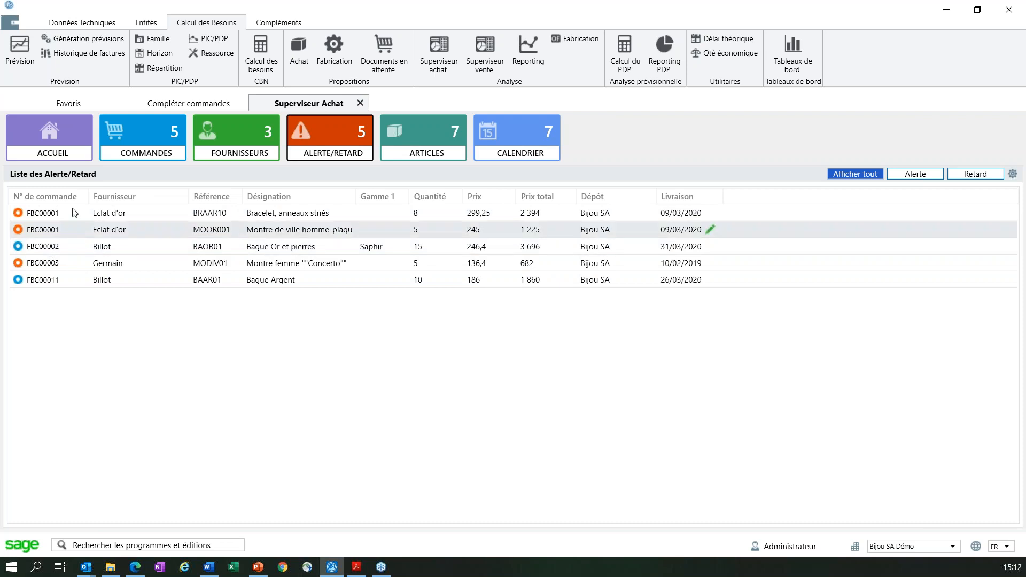
Postpone the delivery date of the Eclat d'or supplier order to 01/04/2020 for all its lines and validate the change.
{"action": "key", "text": "ctrl"}
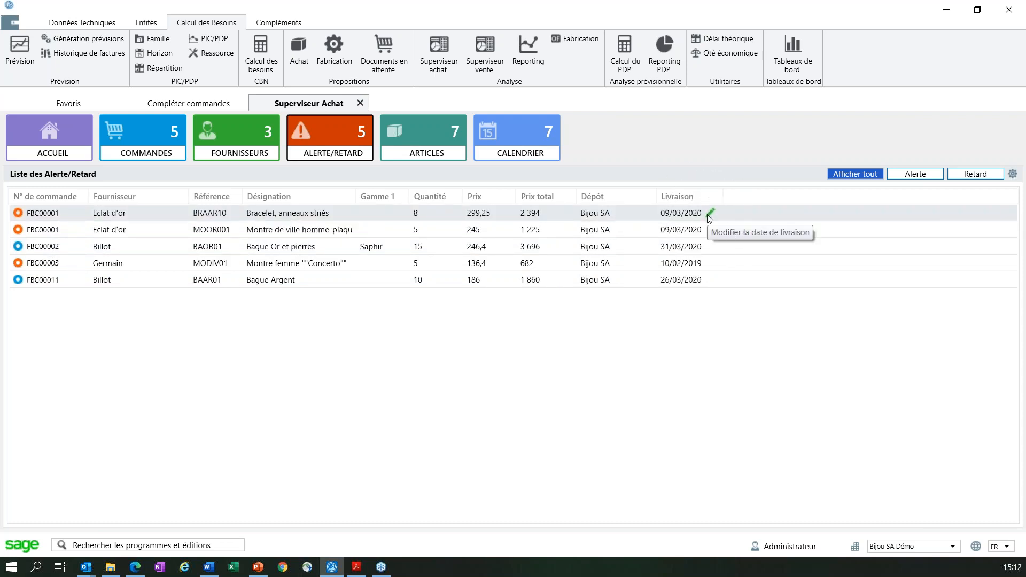
{"action": "left_click", "coordinate": [711, 217]}
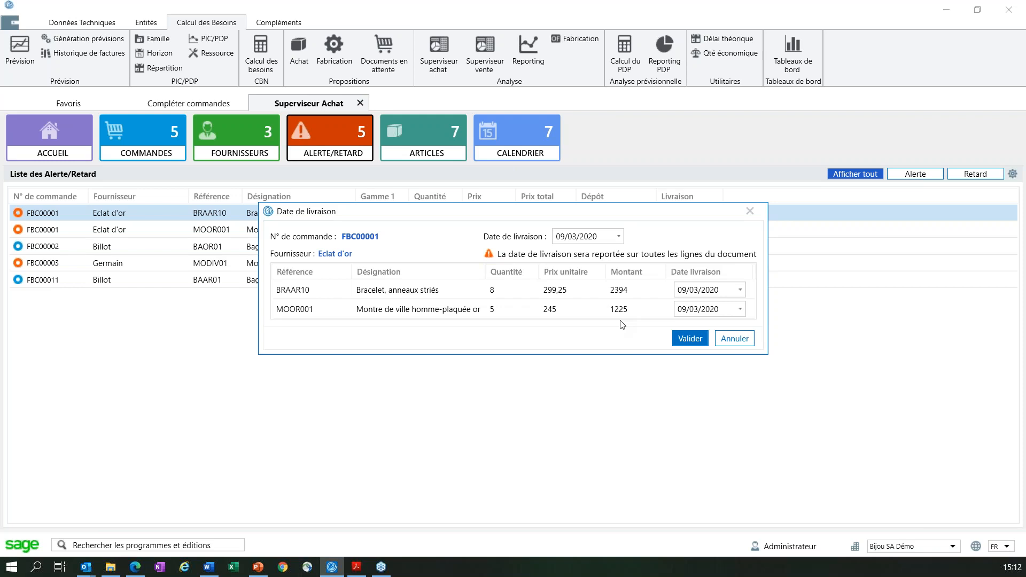
{"action": "left_click", "coordinate": [619, 236]}
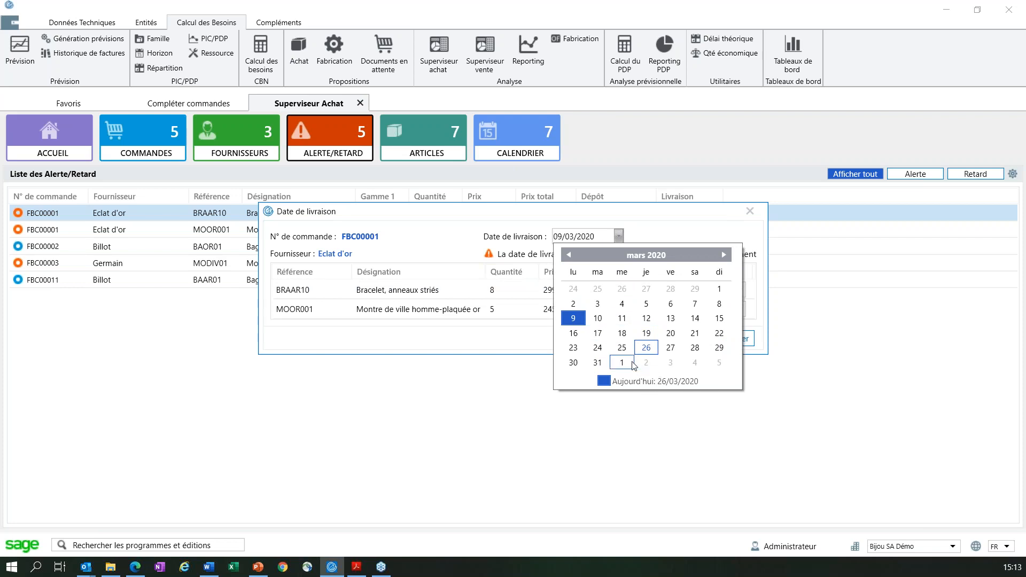
{"action": "left_click", "coordinate": [622, 363]}
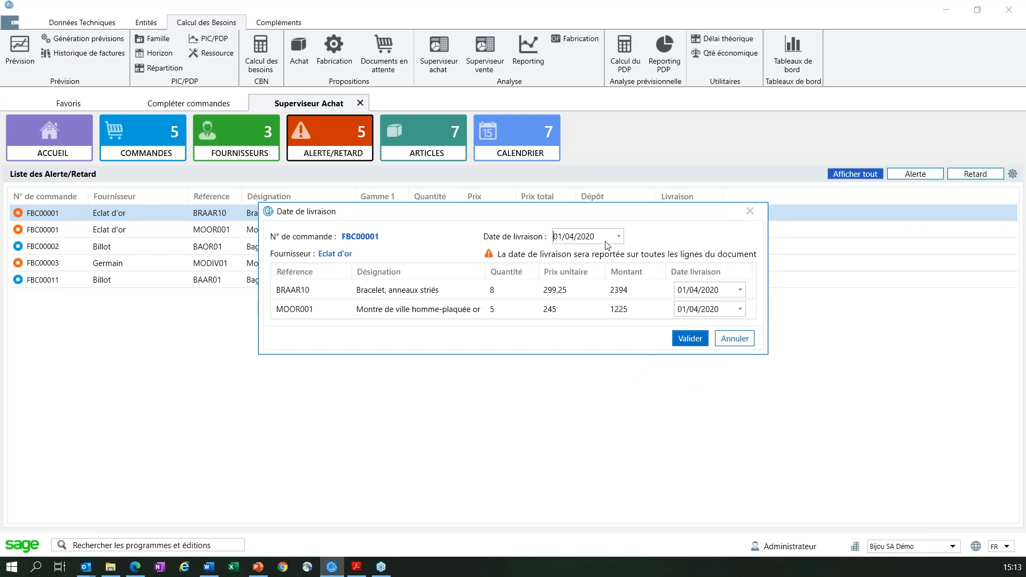
{"action": "left_click", "coordinate": [688, 339]}
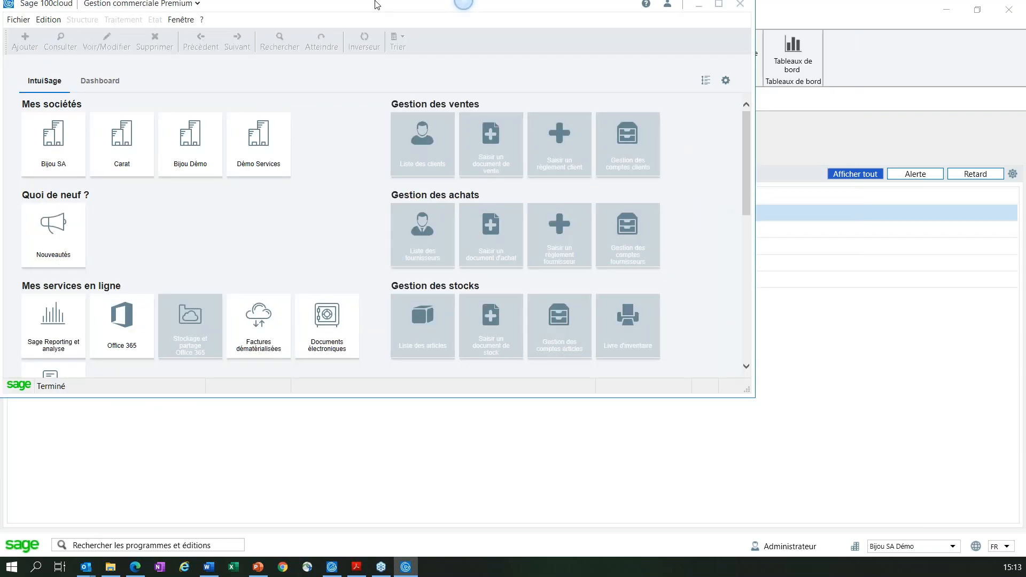
Switch to Sage 100cloud Gestion commerciale, open the Bijou Démo company and list its purchase documents of type Bon de commande.
{"action": "double_click", "coordinate": [376, 4]}
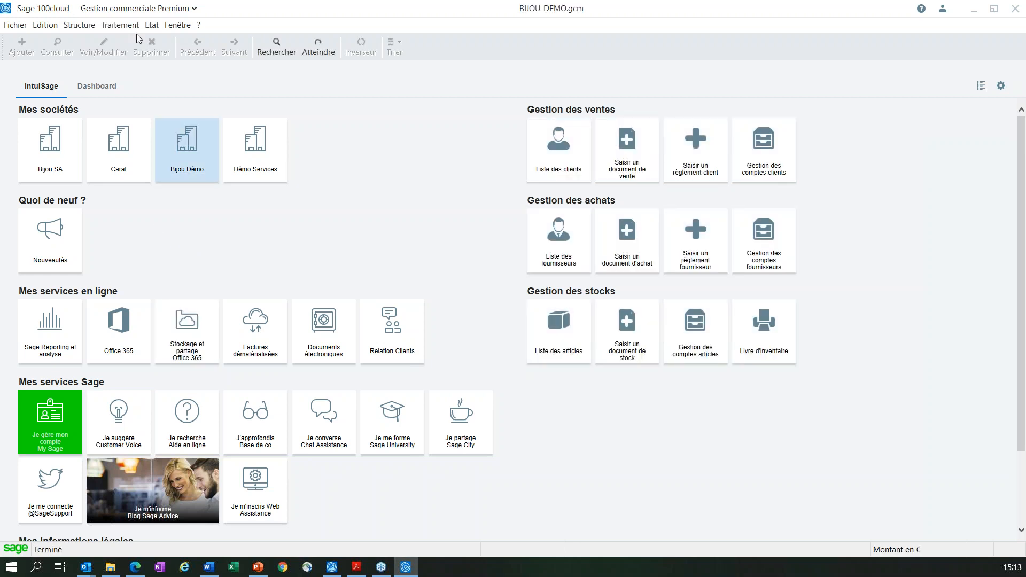
{"action": "left_click", "coordinate": [119, 25]}
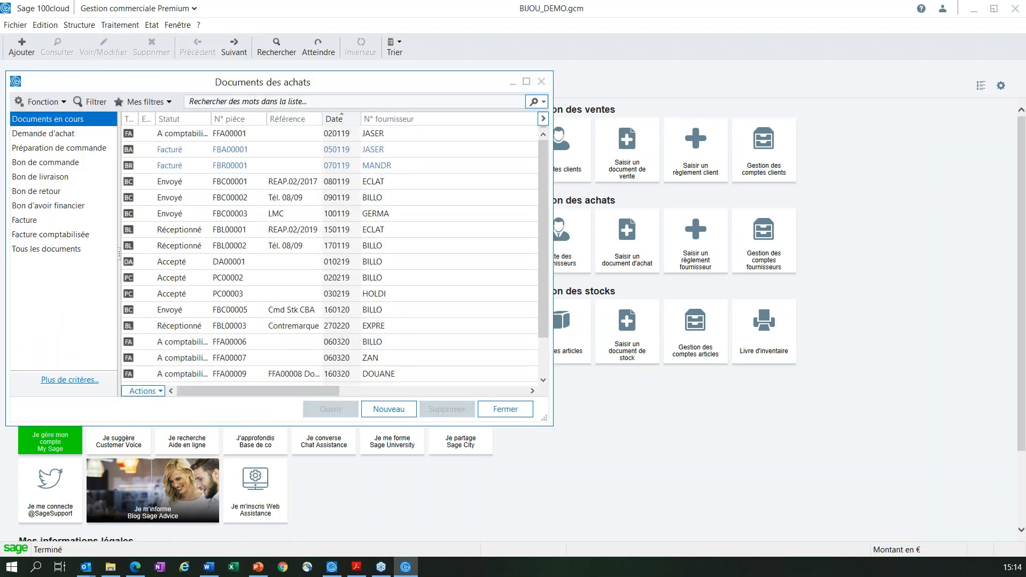
{"action": "left_click", "coordinate": [527, 81]}
{"action": "left_click", "coordinate": [24, 150]}
{"action": "key", "text": "ctrl"}
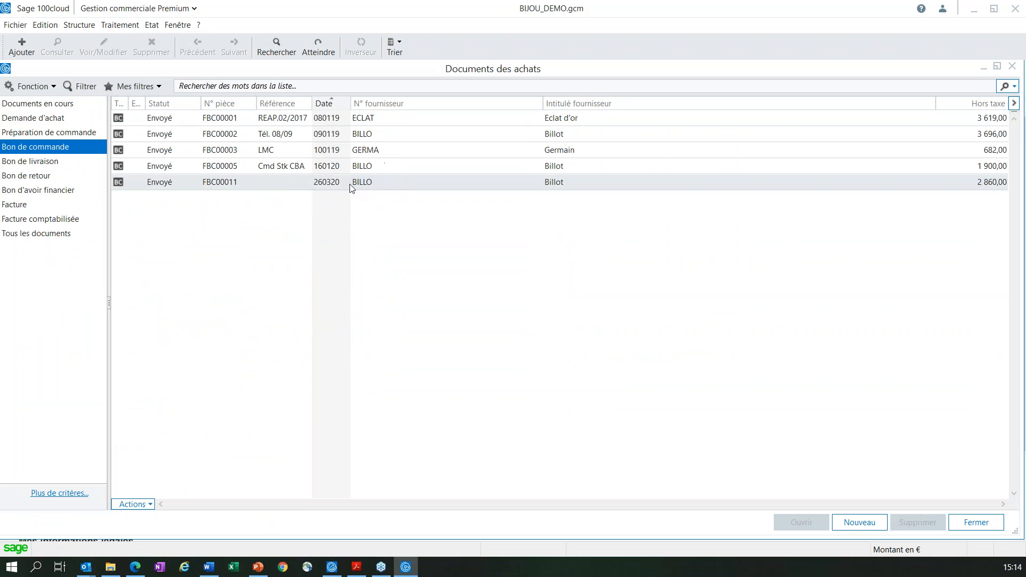
Open the latest Billot purchase order, check its BAAR01 and CBA lines, and close it.
{"action": "left_click", "coordinate": [351, 183]}
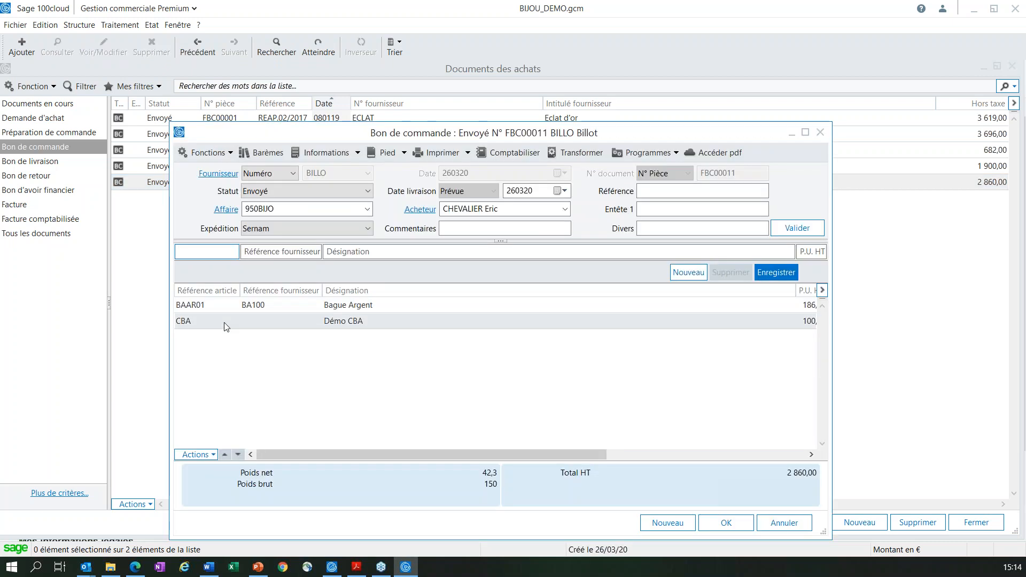
{"action": "left_click", "coordinate": [807, 132]}
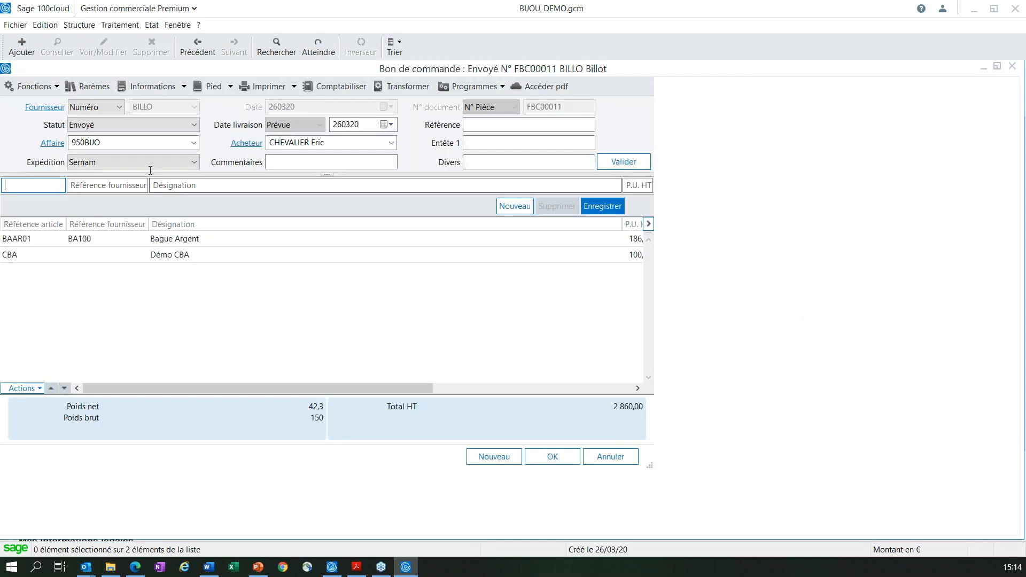
{"action": "left_click", "coordinate": [1012, 66]}
{"action": "left_click", "coordinate": [410, 187]}
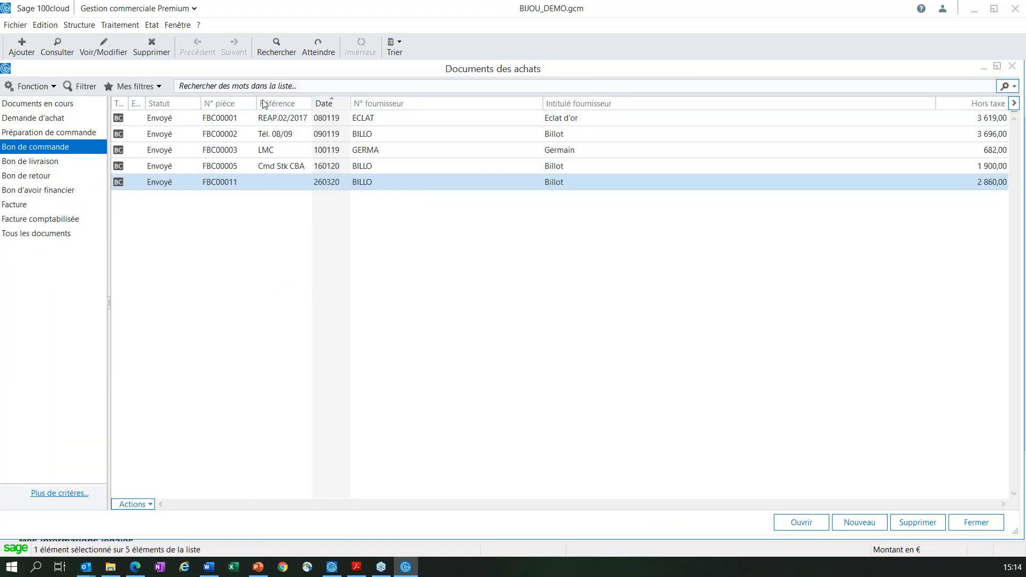
Open the Eclat d'or purchase order, check the delivery dates in its header and item lines, and close it.
{"action": "left_click", "coordinate": [233, 127]}
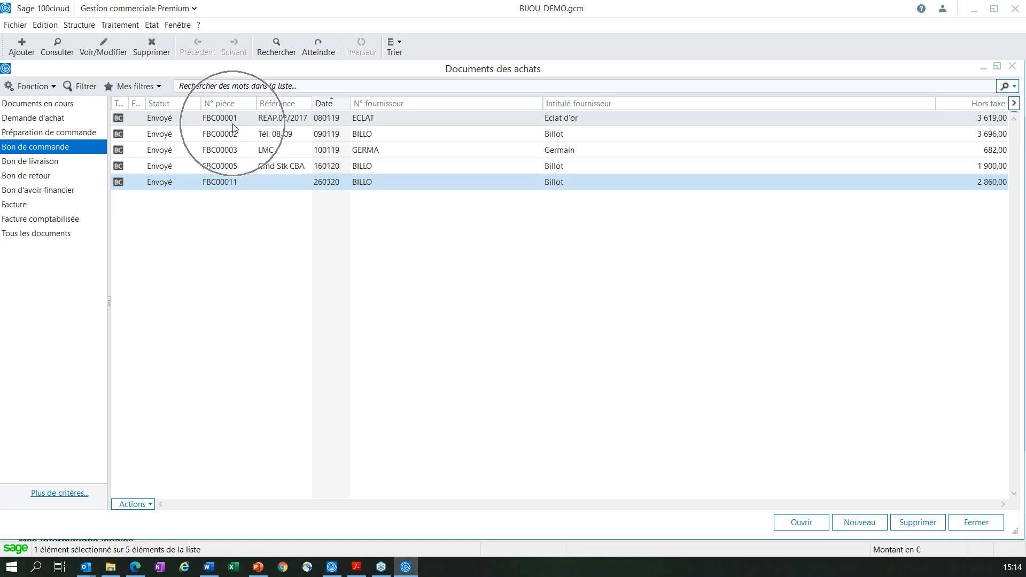
{"action": "left_click", "coordinate": [234, 124]}
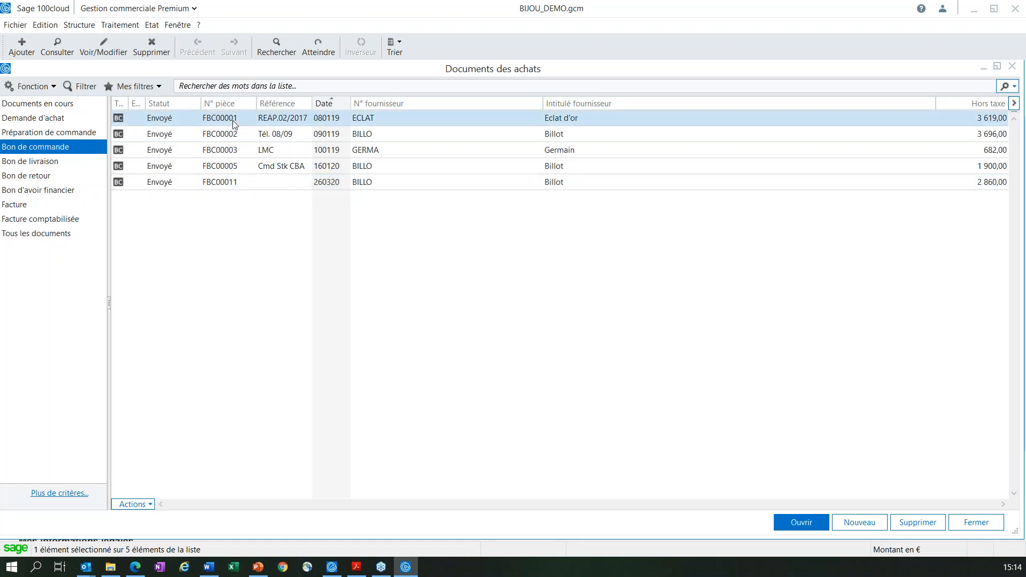
{"action": "double_click", "coordinate": [233, 124]}
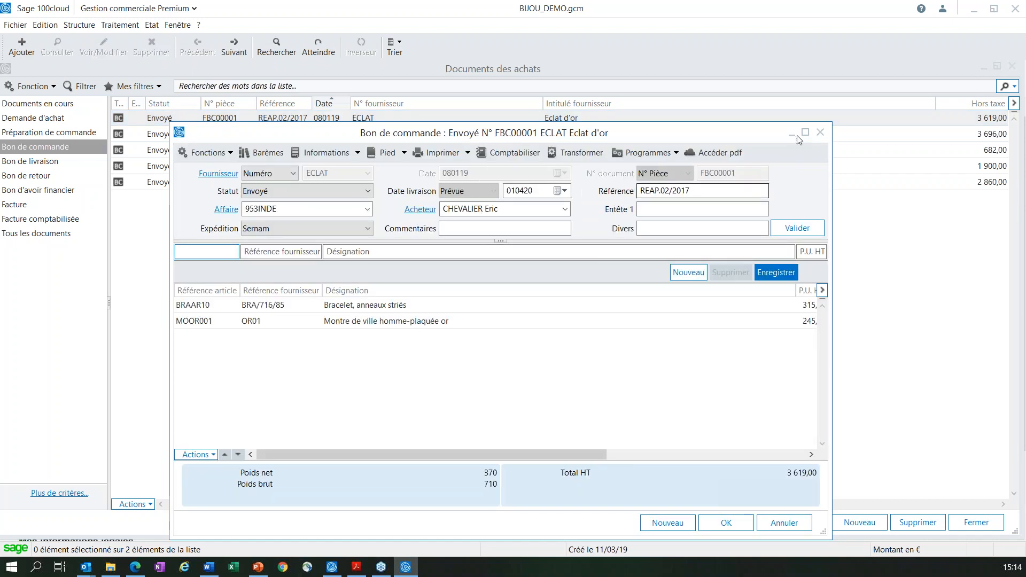
{"action": "left_click", "coordinate": [805, 133]}
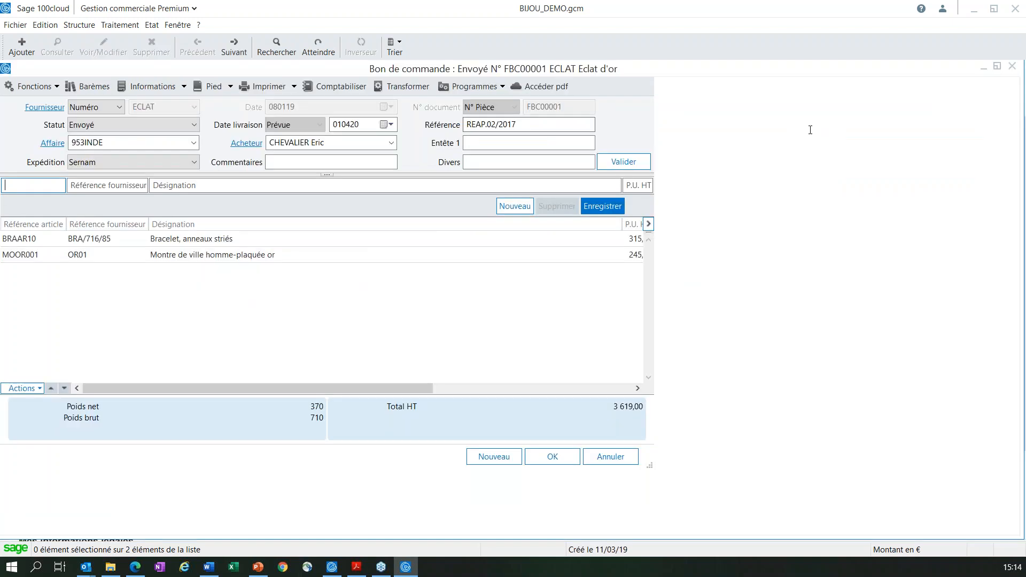
{"action": "left_click", "coordinate": [780, 253]}
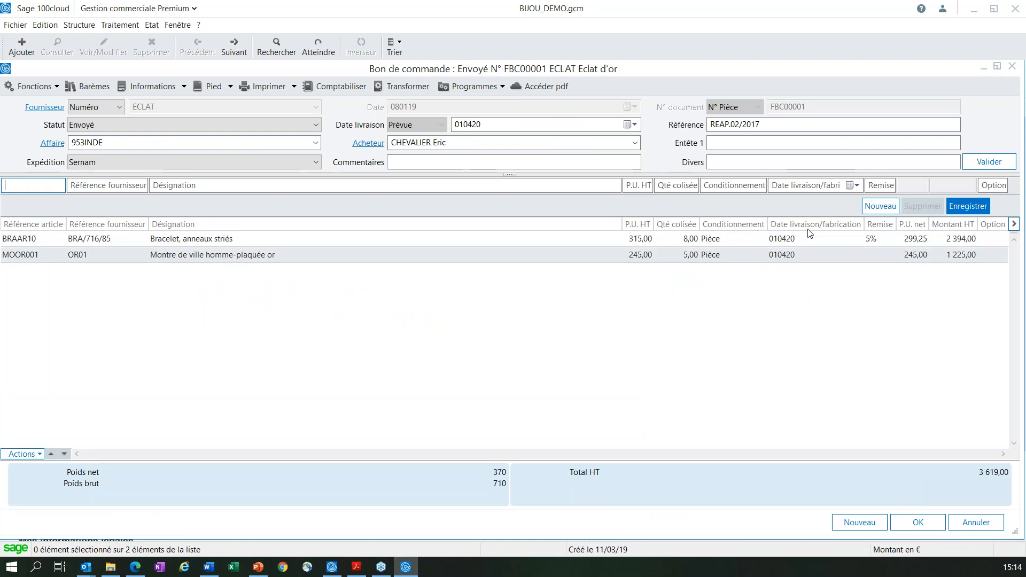
{"action": "left_click", "coordinate": [1017, 65]}
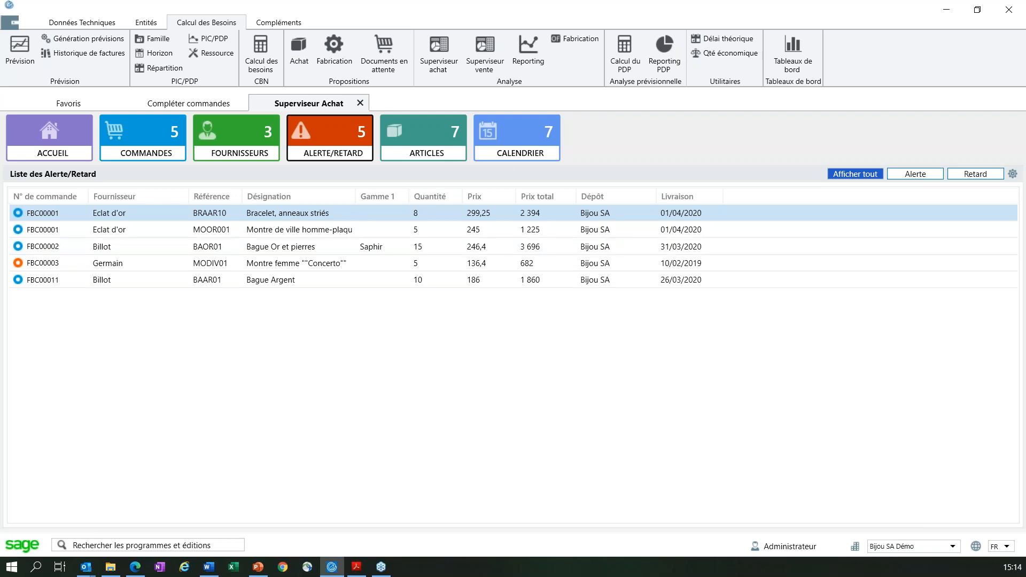
Switch to the PowerPoint presentation and start the slide show from the Illustration slide.
{"action": "key", "text": "alt+Tab"}
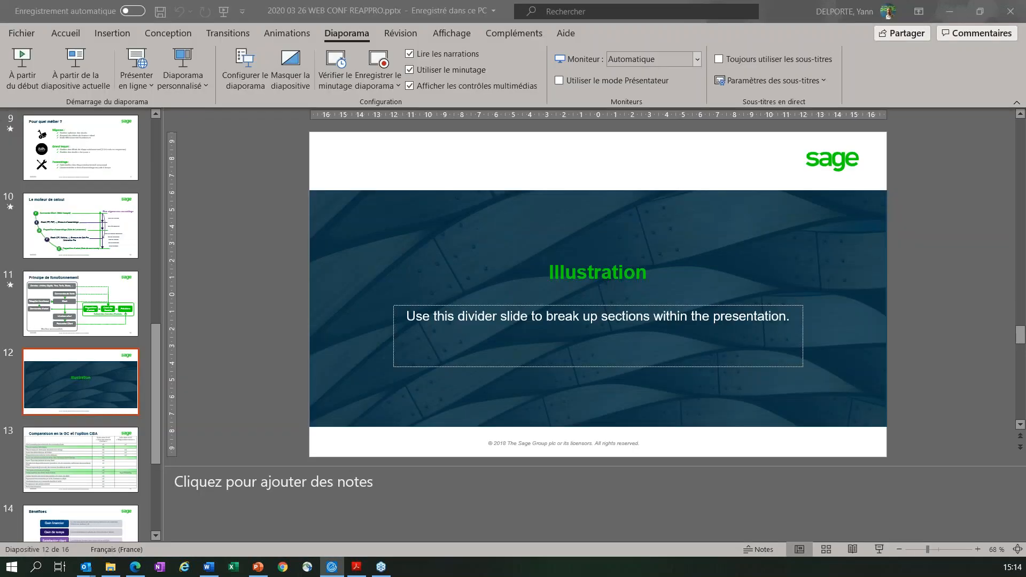
{"action": "left_click", "coordinate": [880, 549]}
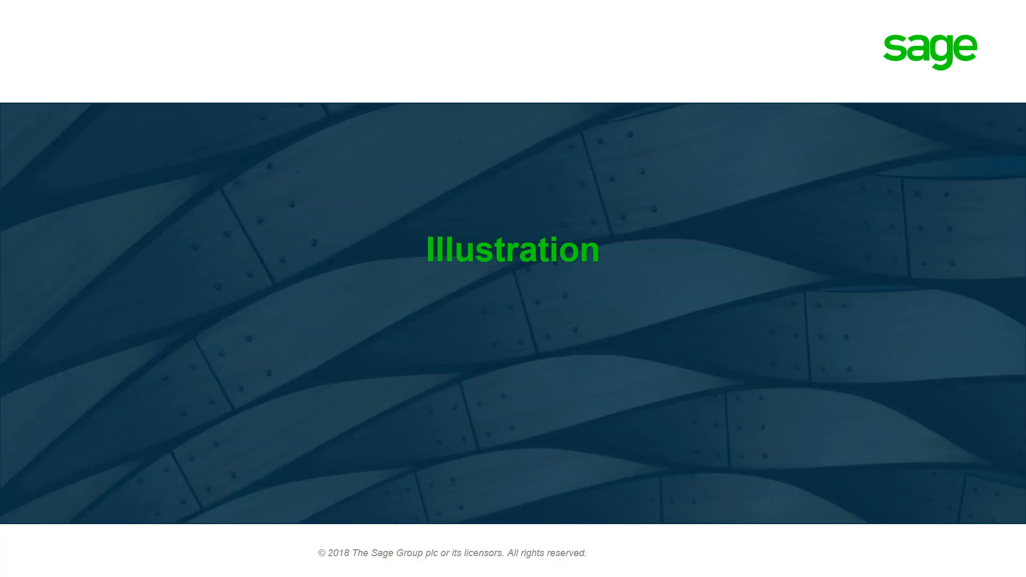